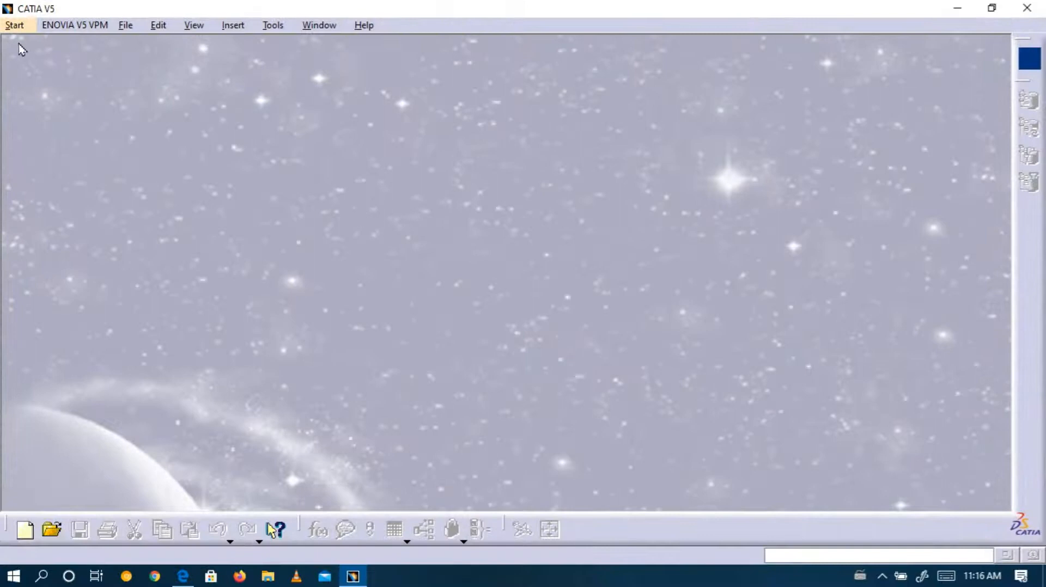
Create a new Part Design part named Part1 with a geometrical set.
left_click(12, 26)
mouse_move(65, 65)
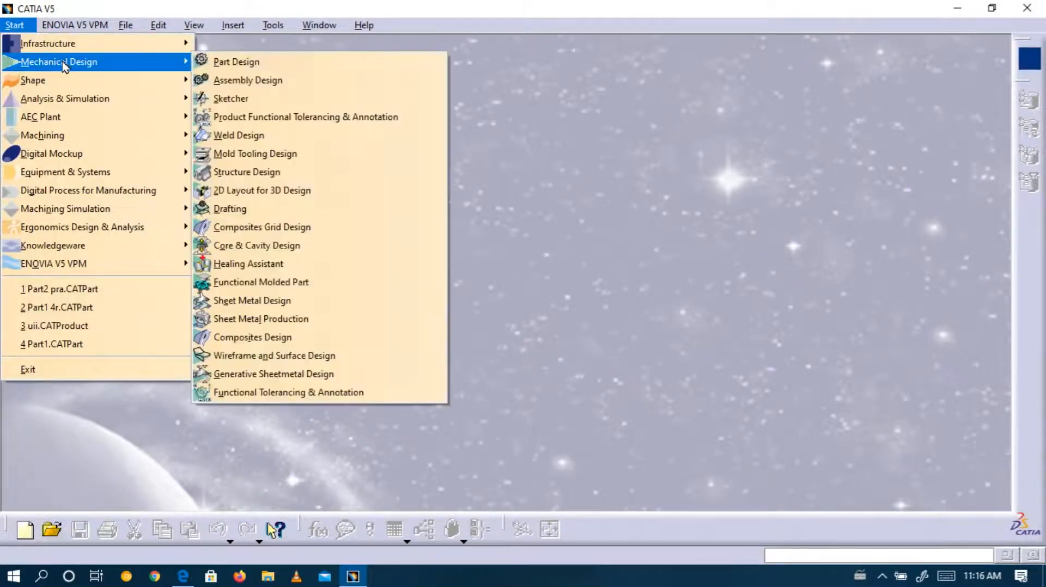
left_click(238, 63)
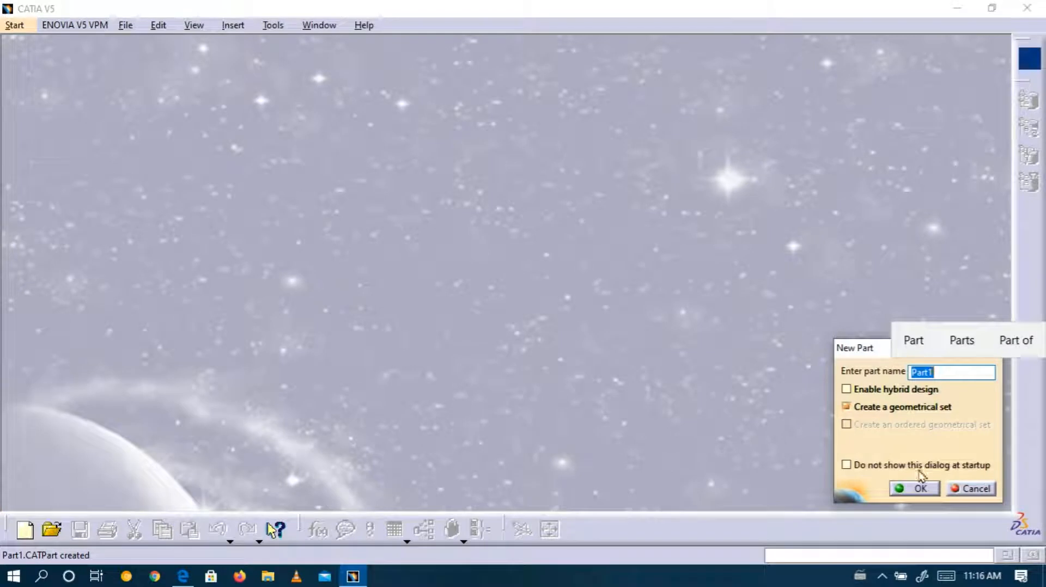
left_click(926, 489)
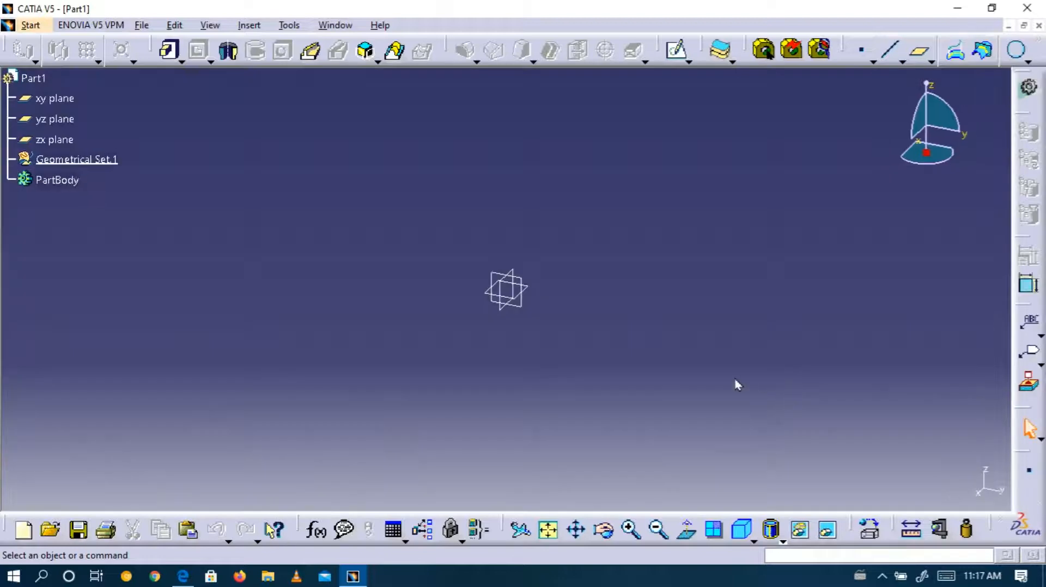
Start a sketch on the yz plane and draw a circle about 75 mm in diameter centred on the origin.
left_click(504, 280)
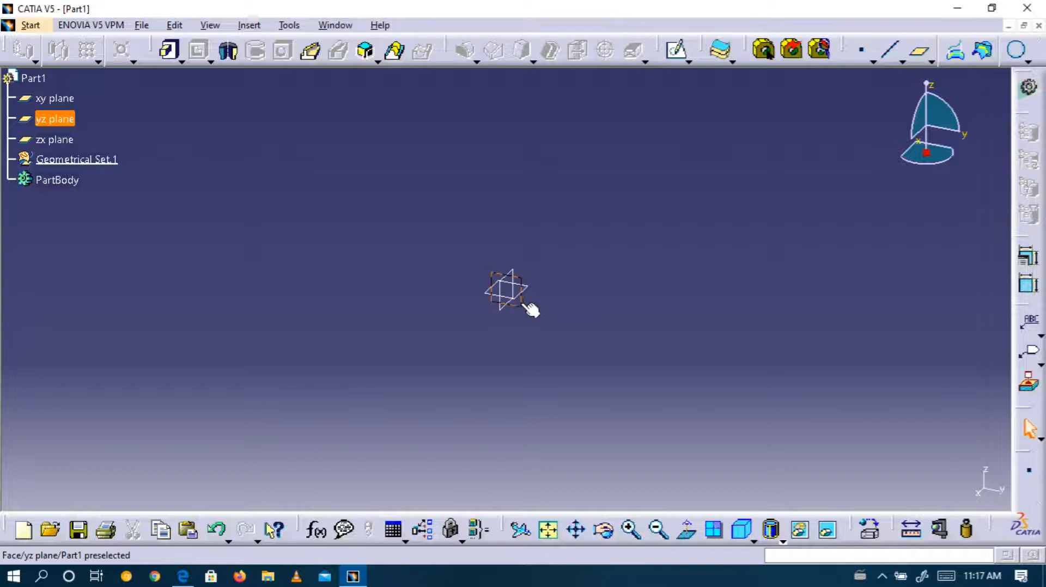
left_click(676, 50)
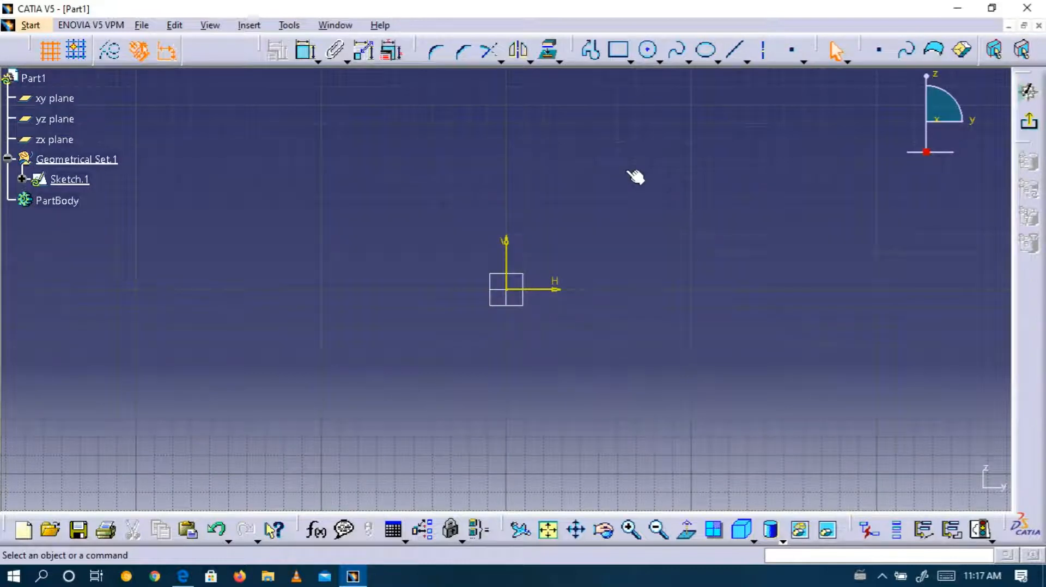
left_click(648, 51)
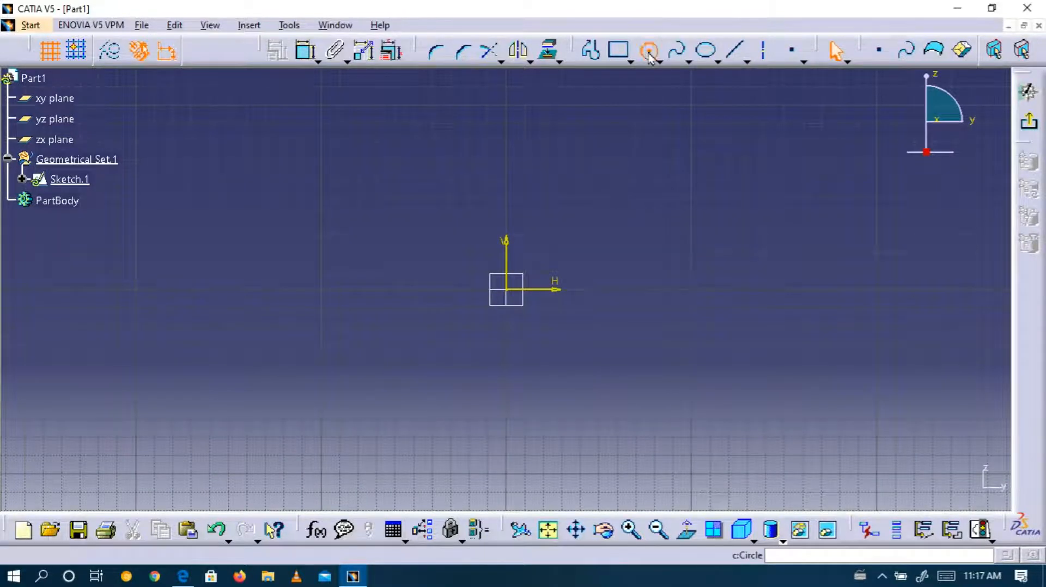
left_click(506, 290)
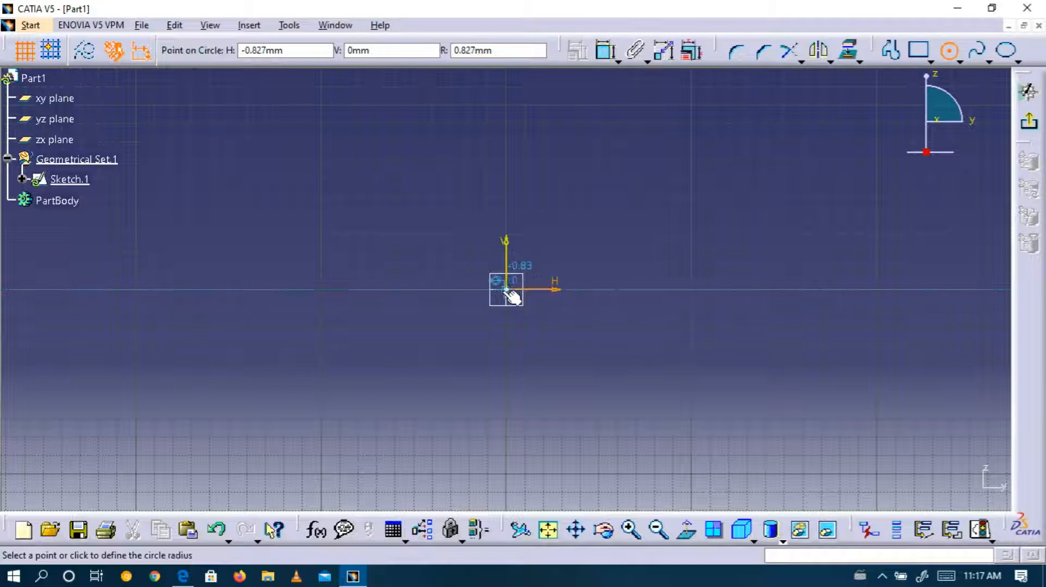
left_click(578, 293)
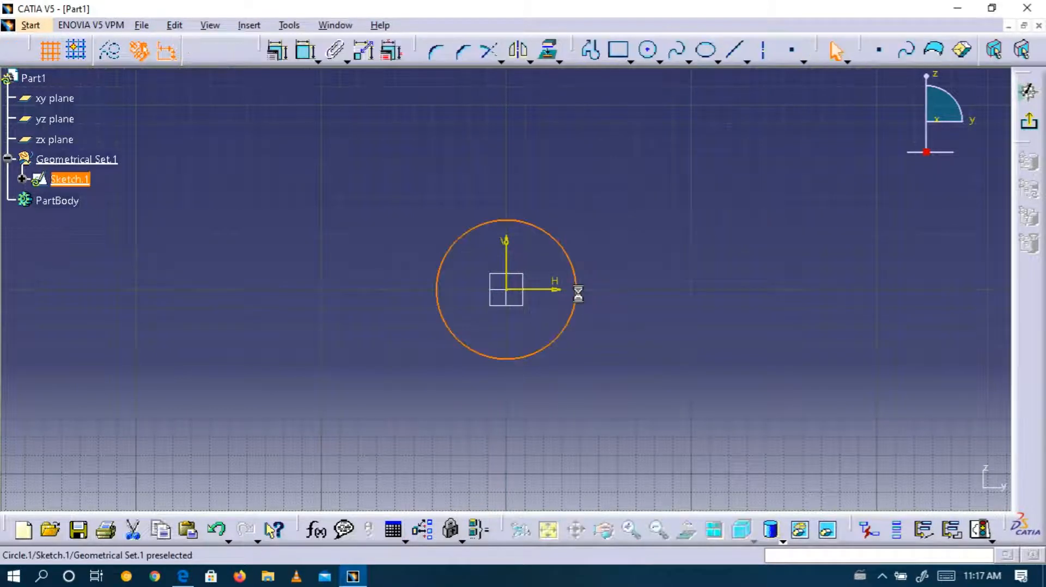
Draw a smaller concentric circle about 35 mm in diameter centred on the origin.
left_click(646, 50)
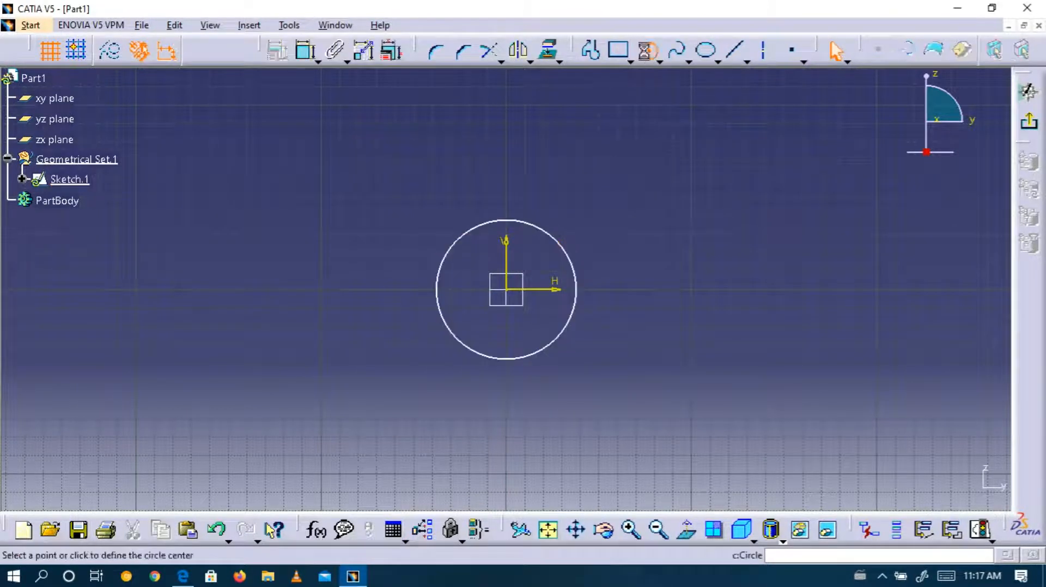
left_click(506, 290)
left_click(536, 273)
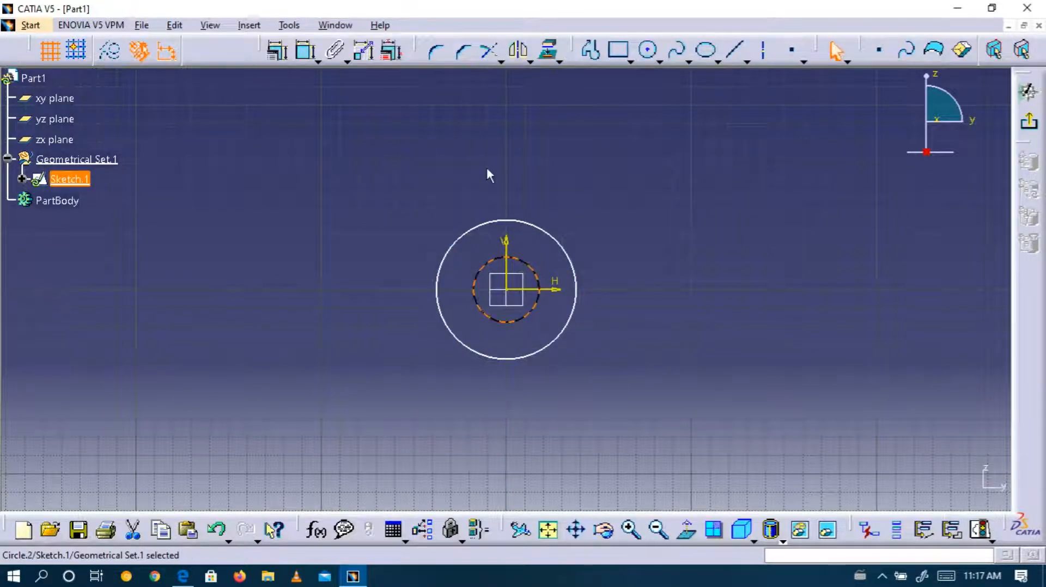
left_click(487, 170)
Dimension the outer circle as a radius and set it to 25 mm.
left_click(305, 50)
left_click(452, 264)
left_click(338, 243)
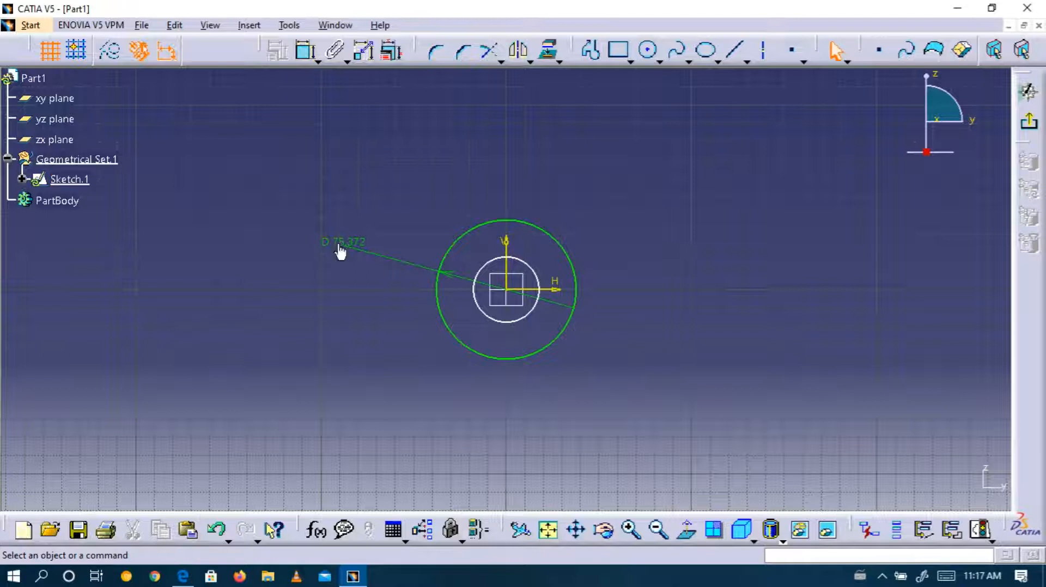
right_click(338, 241)
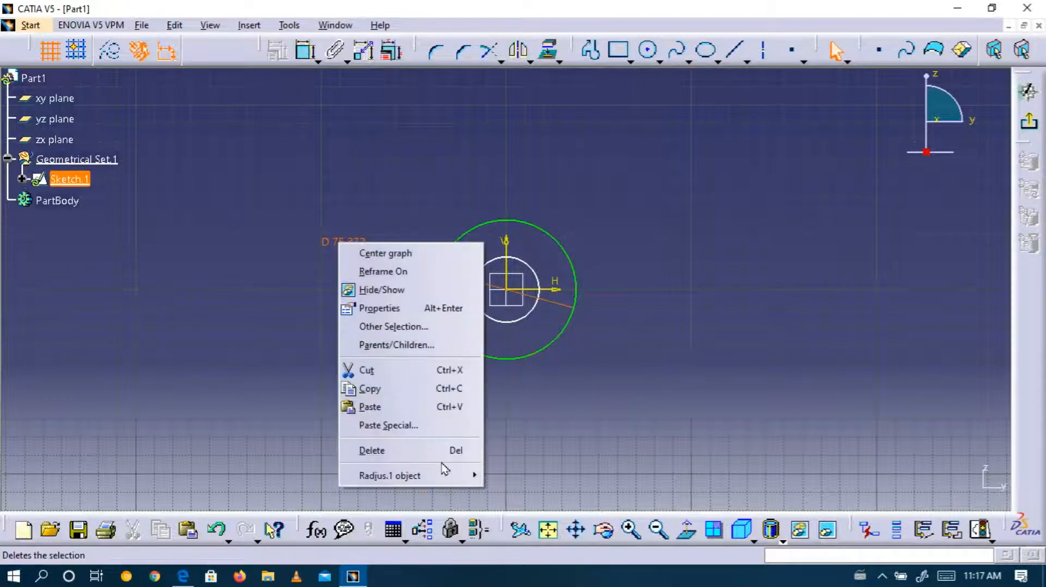
mouse_move(463, 476)
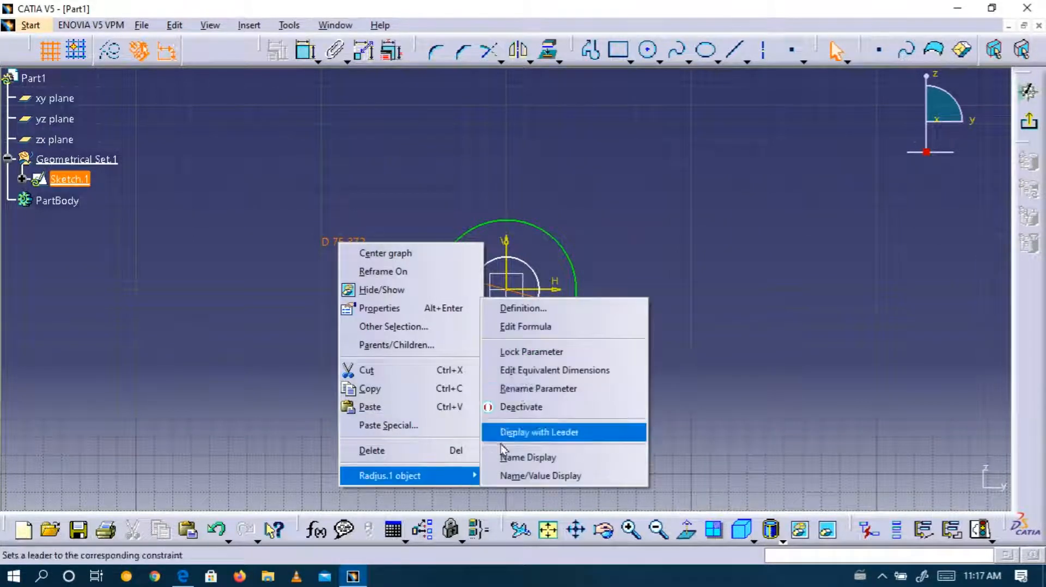
left_click(536, 317)
left_click(800, 447)
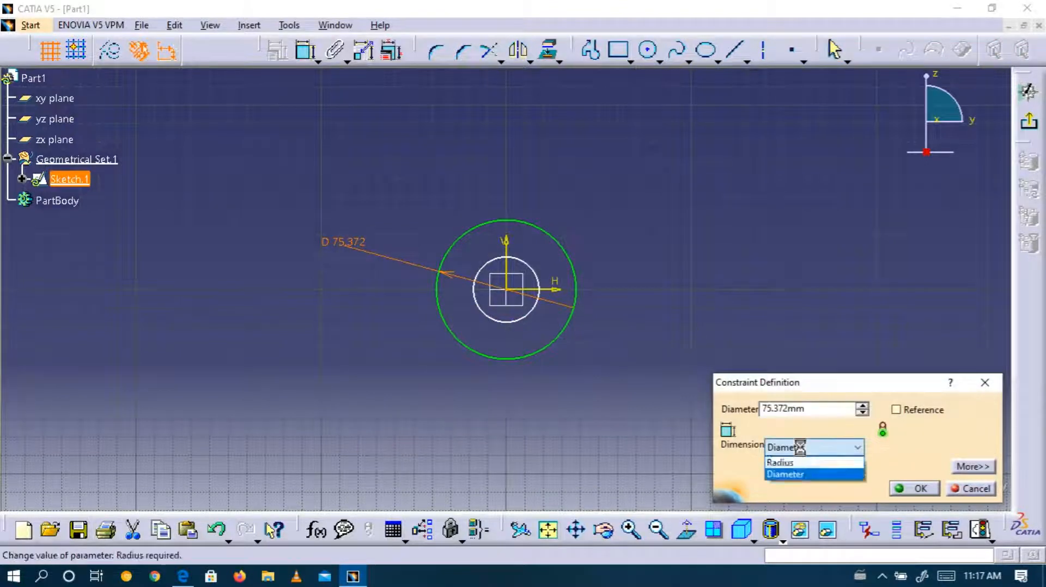
left_click(801, 463)
left_click_drag(812, 408, 739, 402)
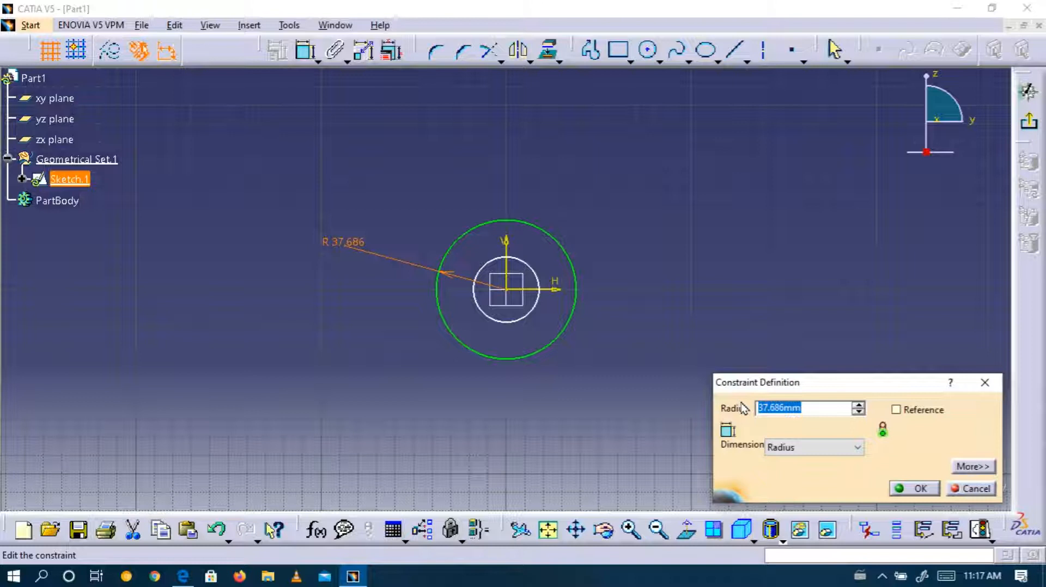
type("25")
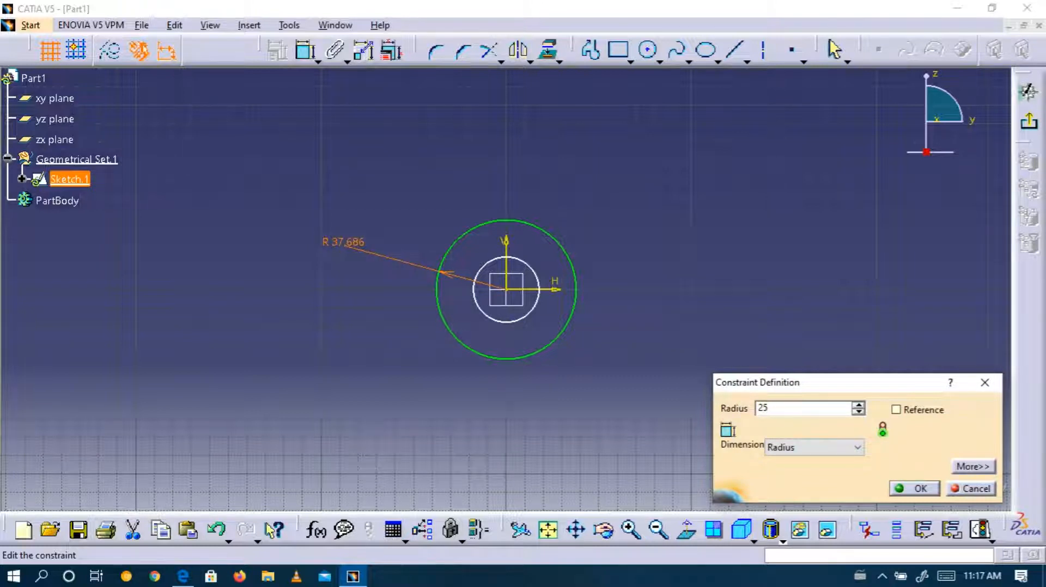
key("Return")
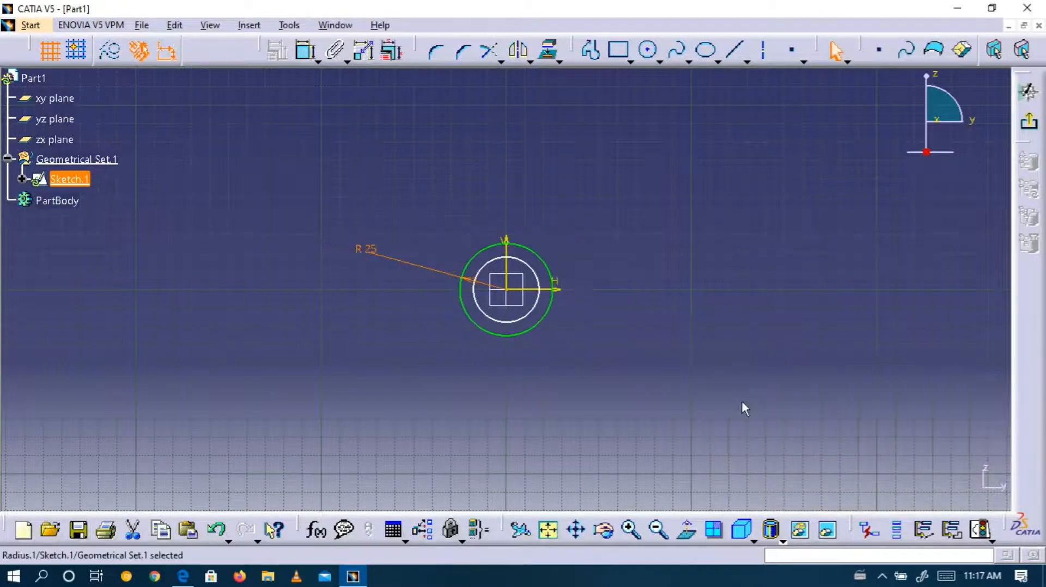
left_click(666, 229)
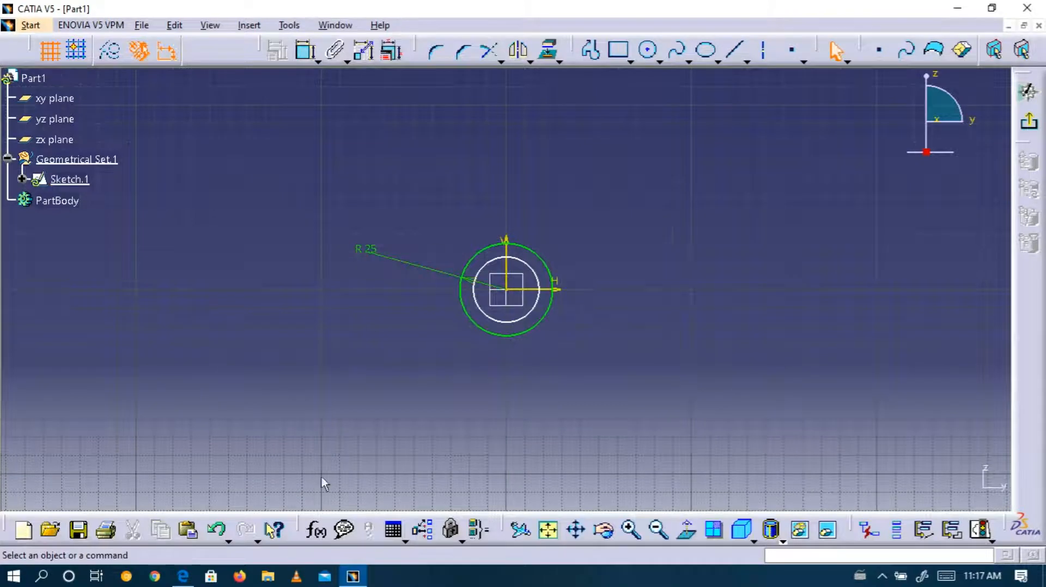
Consult the part-15.pdf drawing, return to CATIA and dimension the inner circle with a diameter of 20 mm.
left_click(192, 576)
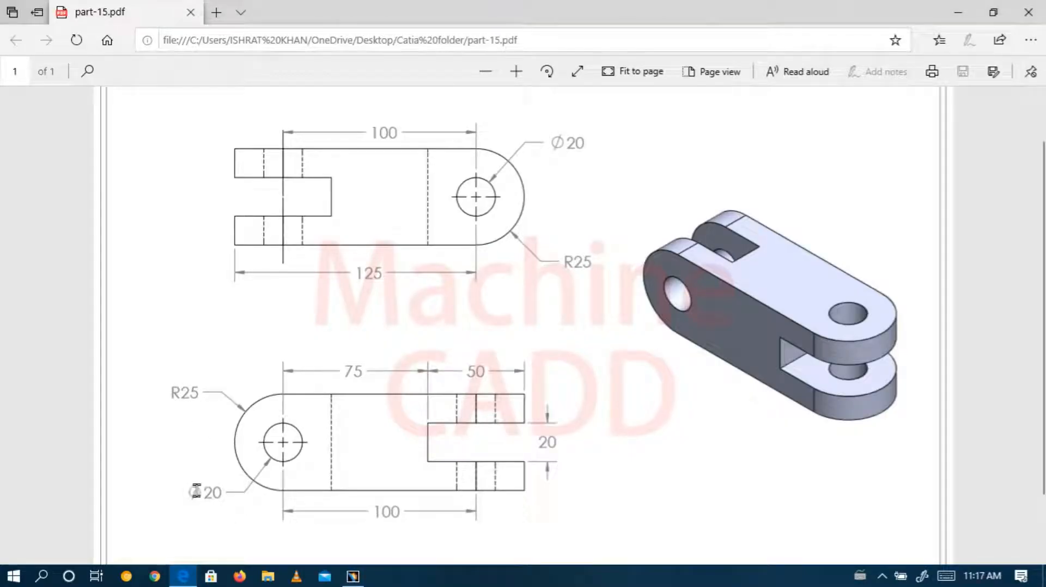
left_click(353, 575)
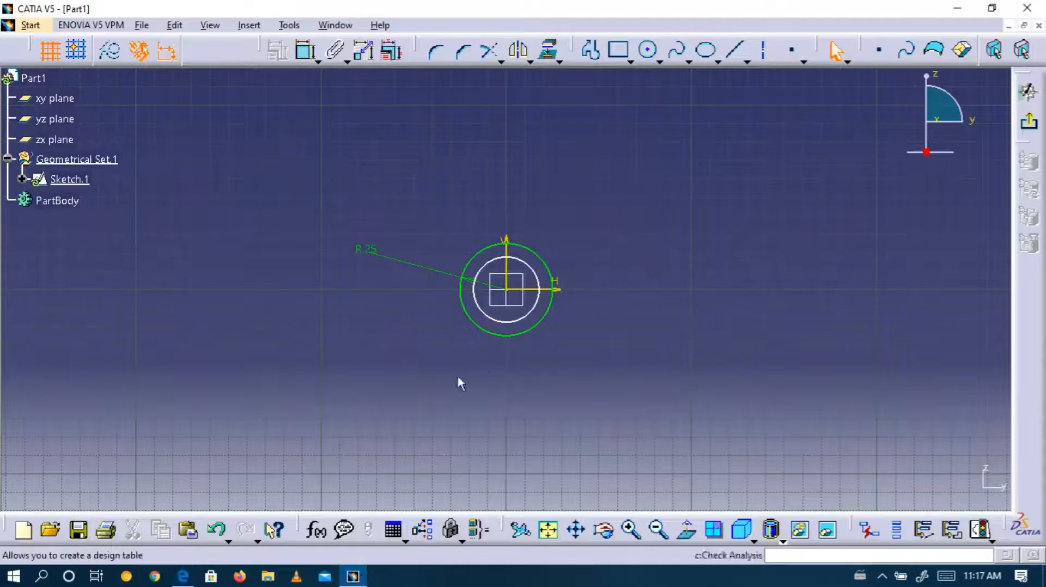
left_click(306, 52)
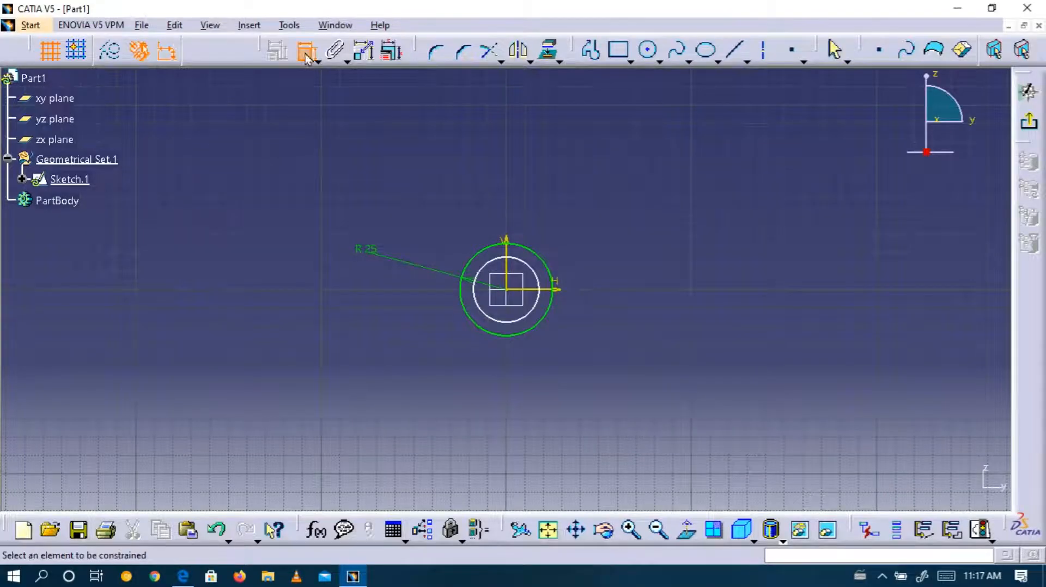
left_click(496, 321)
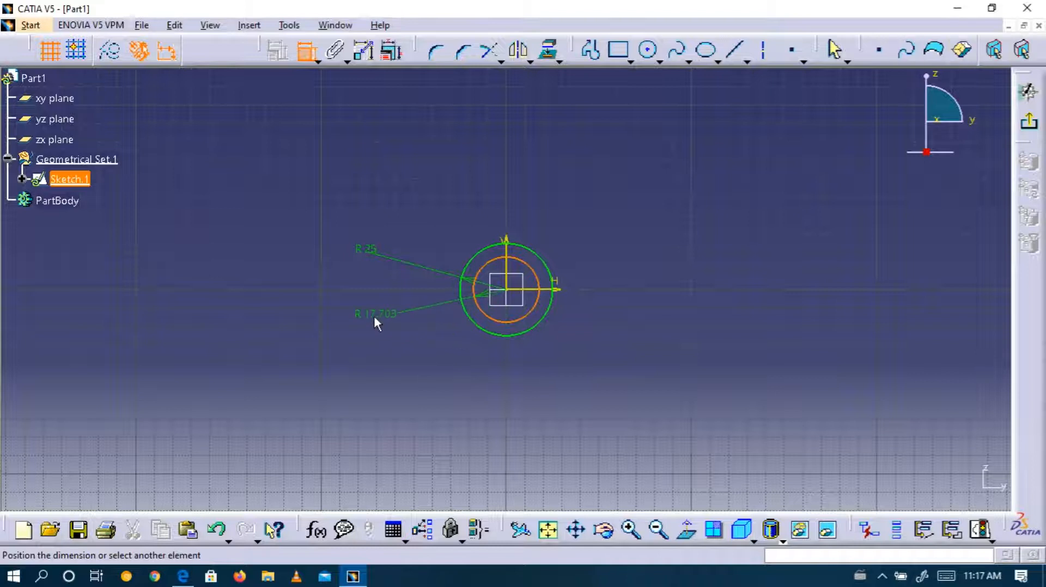
left_click(374, 319)
right_click(375, 316)
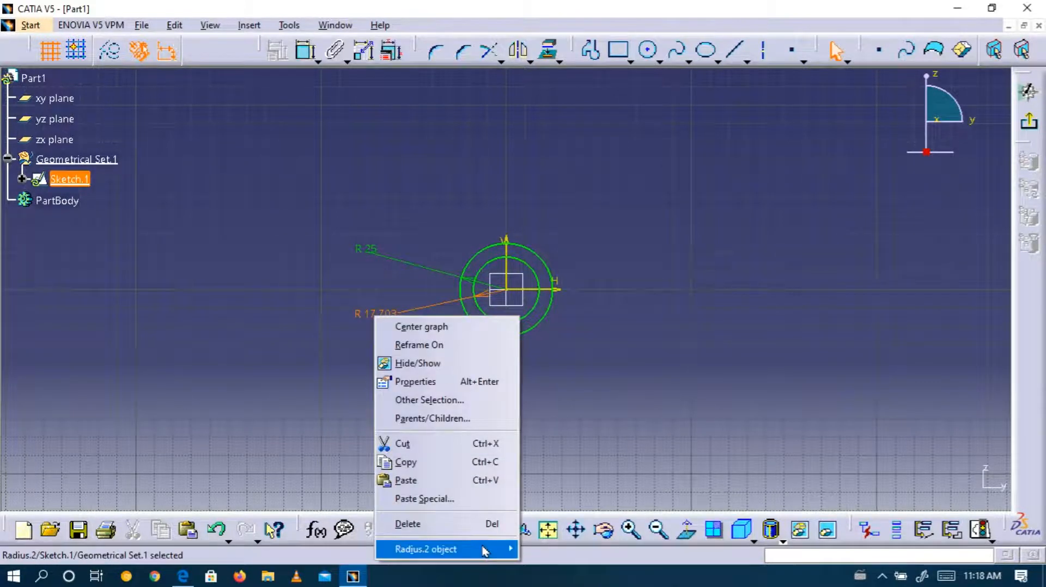
mouse_move(484, 551)
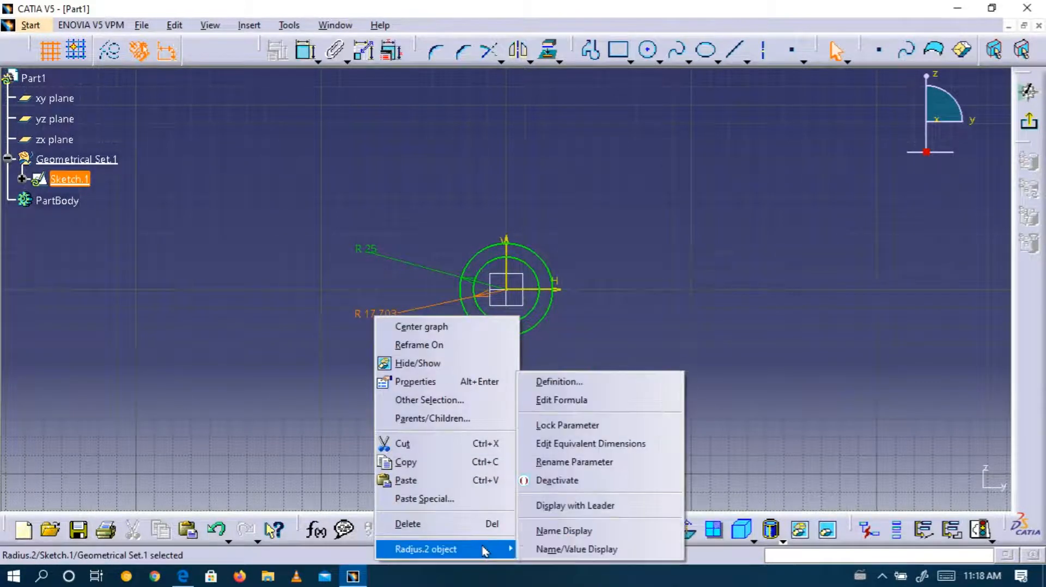
left_click(560, 383)
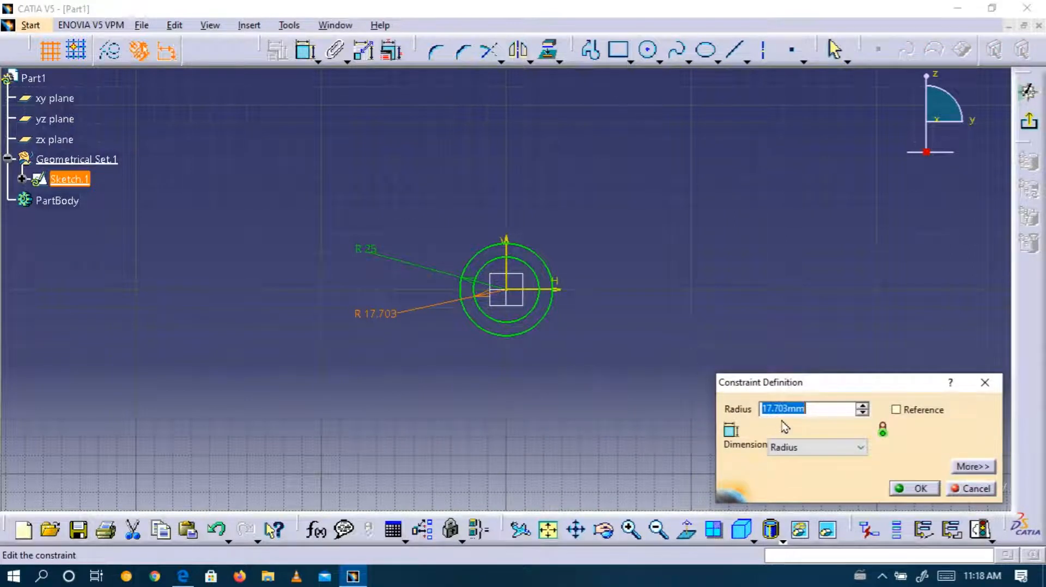
left_click(805, 447)
left_click(787, 474)
left_click_drag(817, 409, 731, 408)
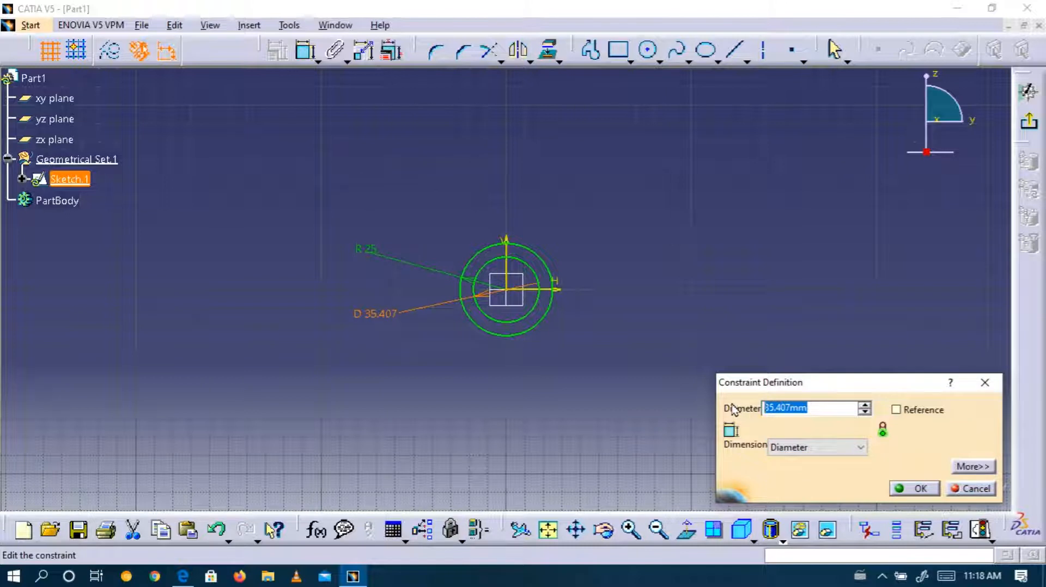
type("20")
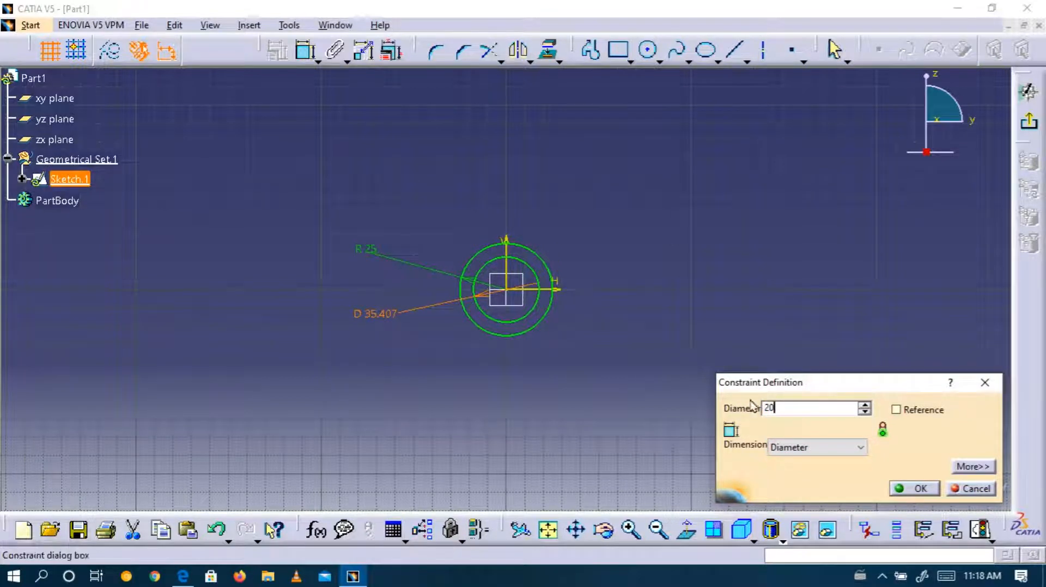
left_click(909, 488)
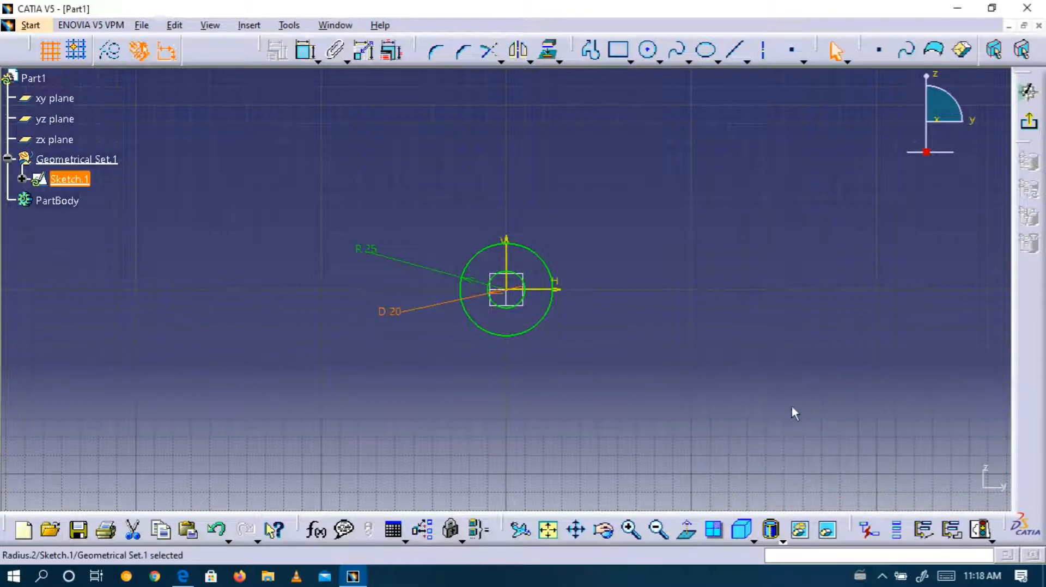
Draw a horizontal profile line about 105 mm long from the outer circle's highest point in the positive H direction.
left_click(631, 532)
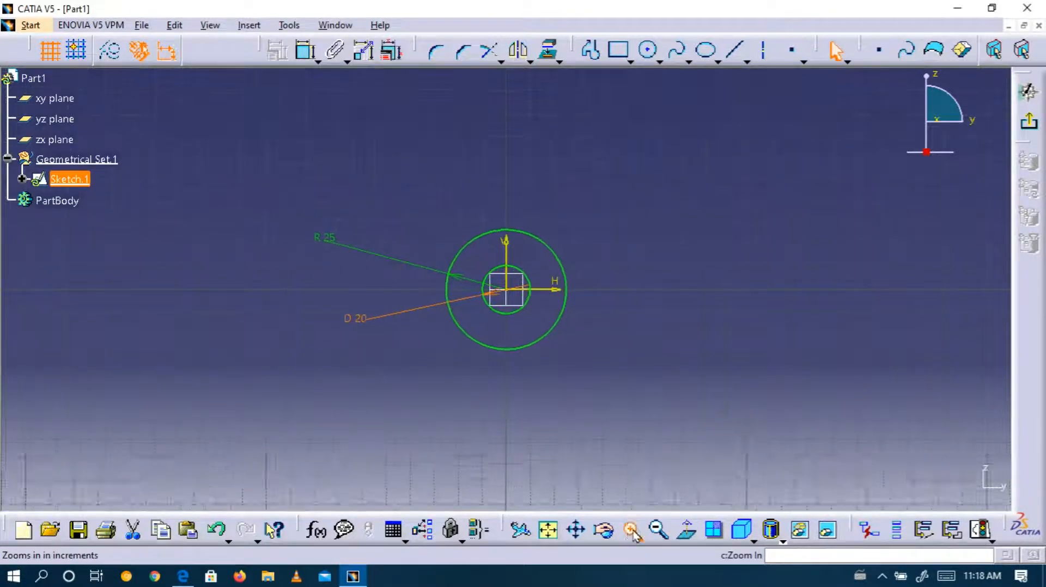
left_click(632, 532)
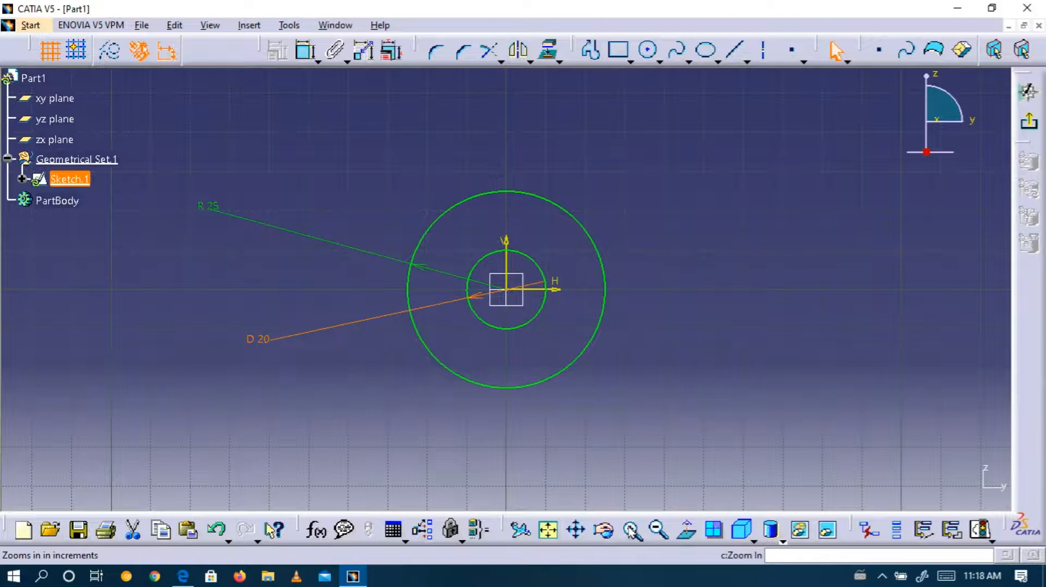
left_click(576, 530)
mouse_move(654, 353)
left_mouse_down()
mouse_move(571, 375)
mouse_move(577, 382)
left_mouse_up()
left_click(589, 50)
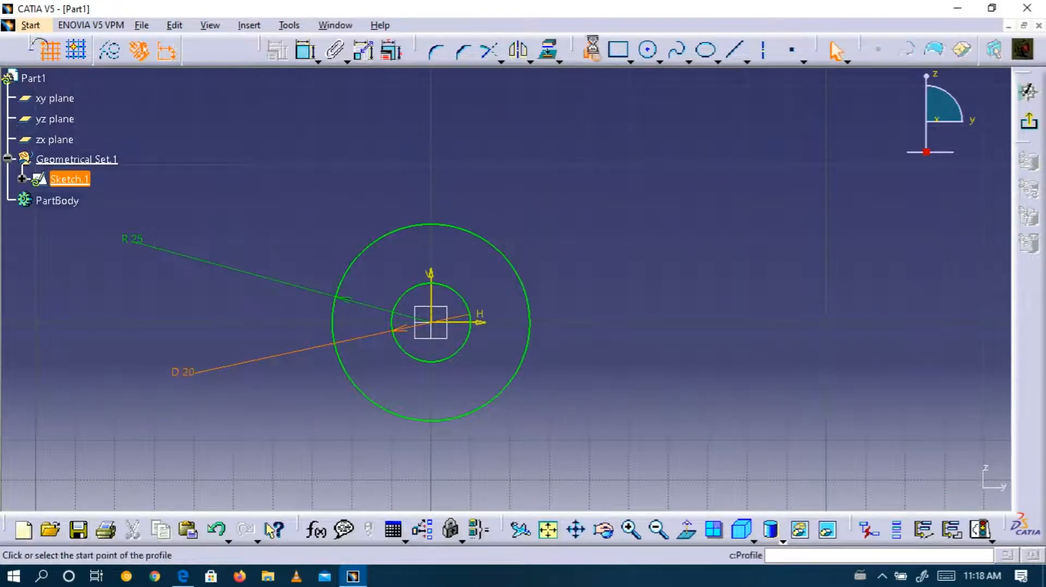
left_click(431, 224)
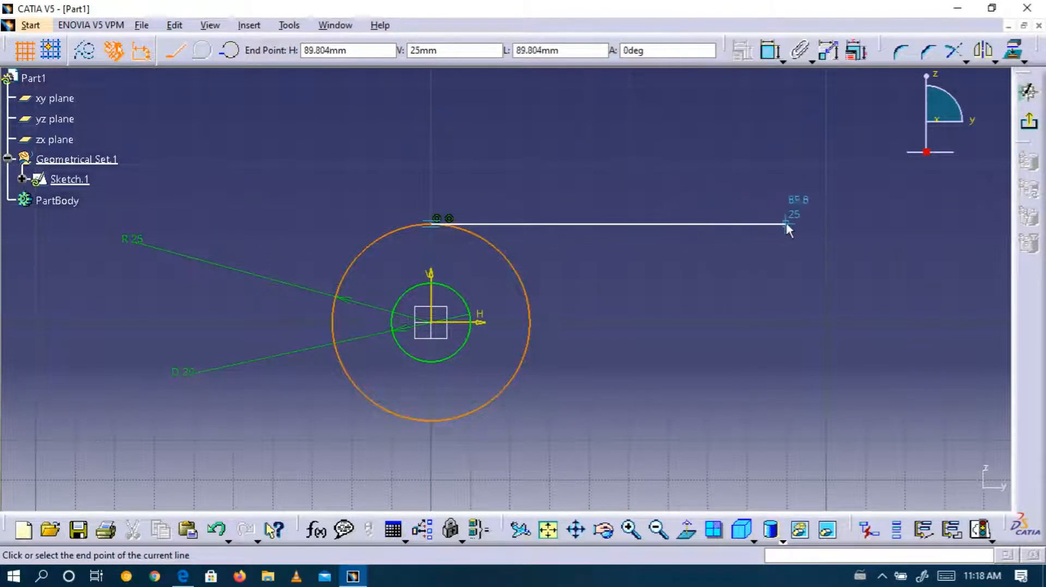
left_click(848, 224)
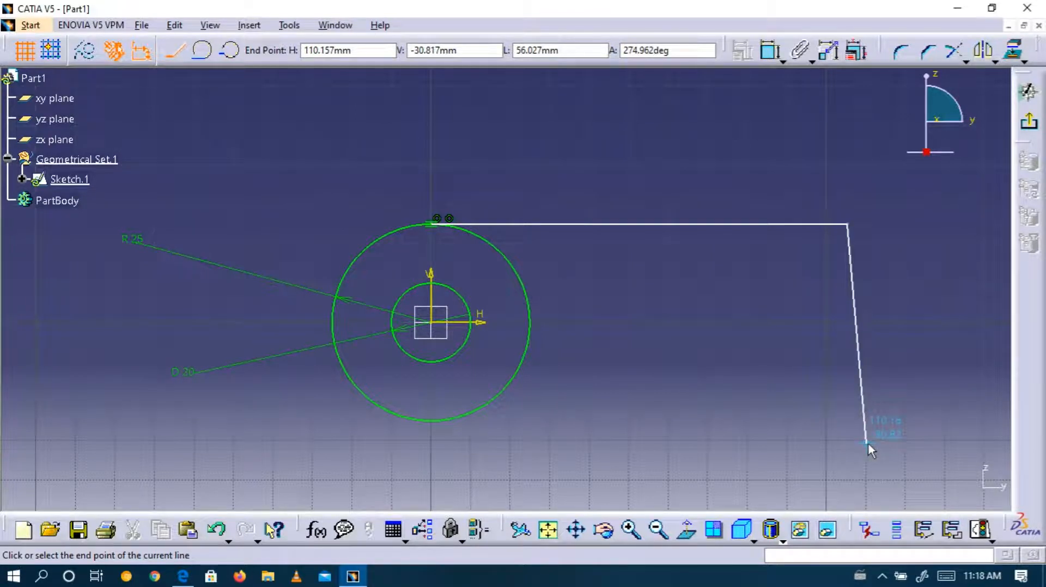
key("Escape")
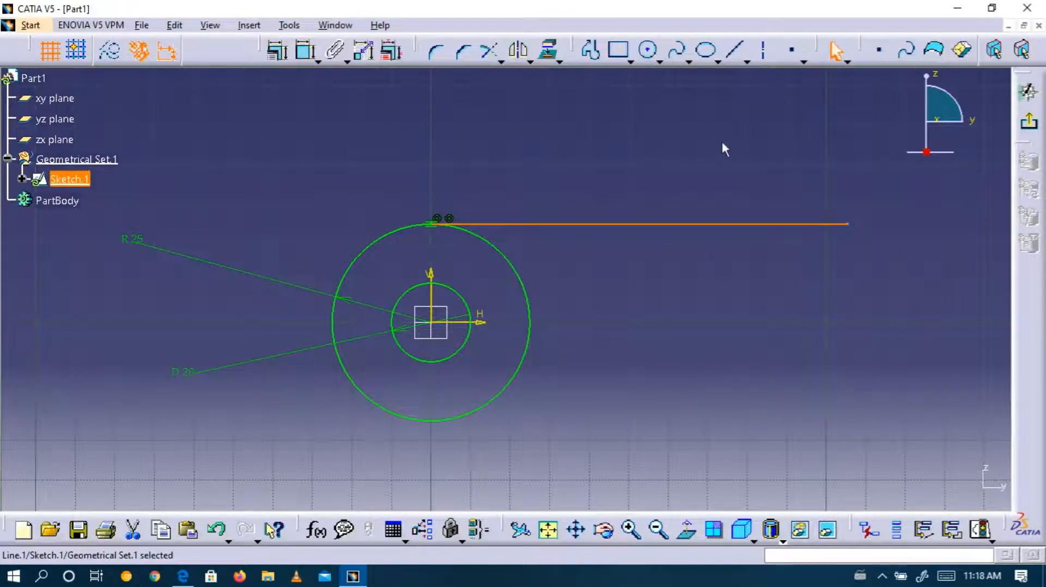
Draw a matching horizontal line about 105 mm long from the outer circle's lowest point and join both lines' free ends with a vertical line.
left_click(734, 49)
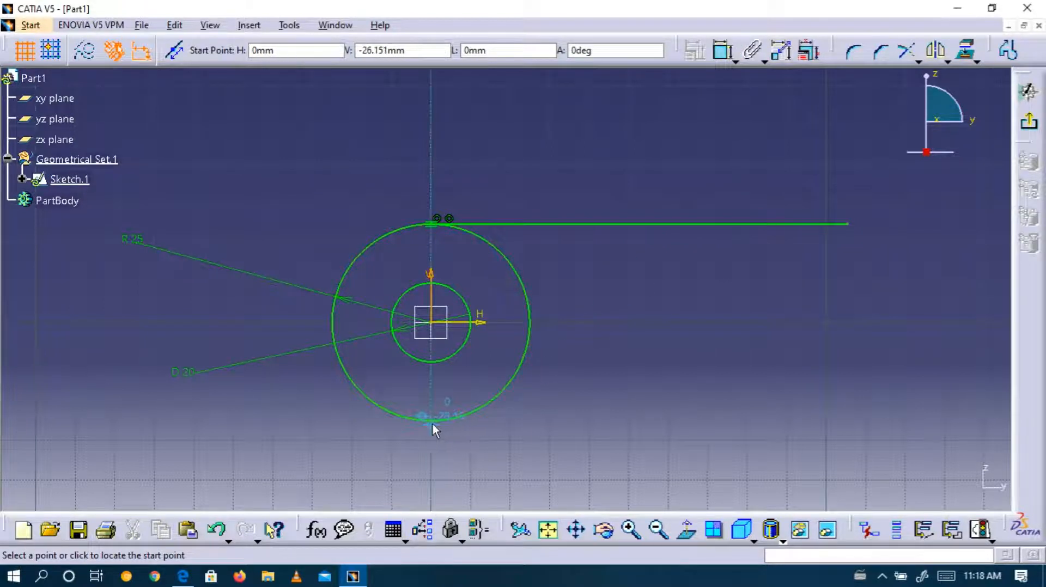
left_click(430, 422)
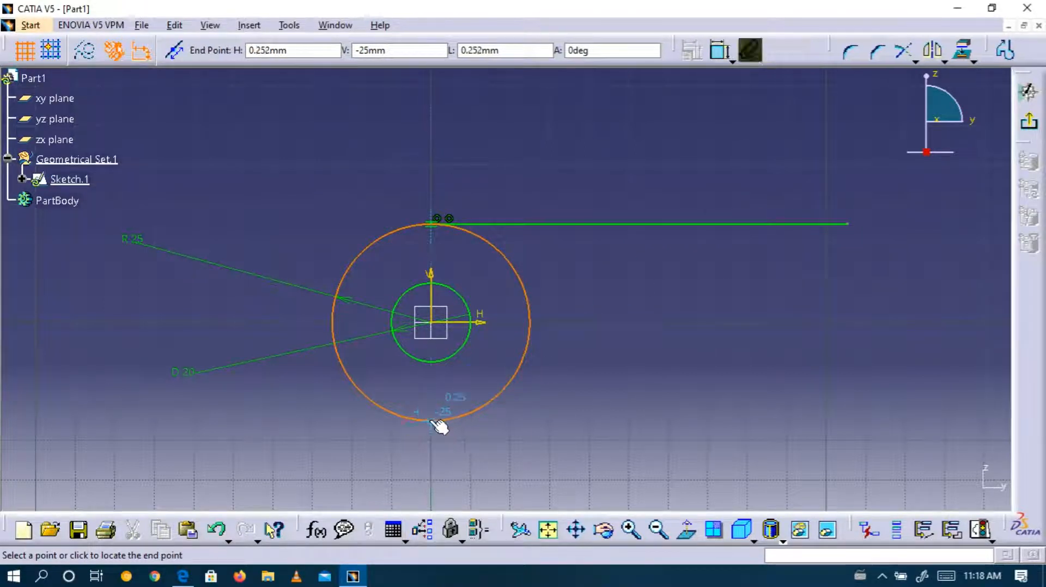
left_click(846, 421)
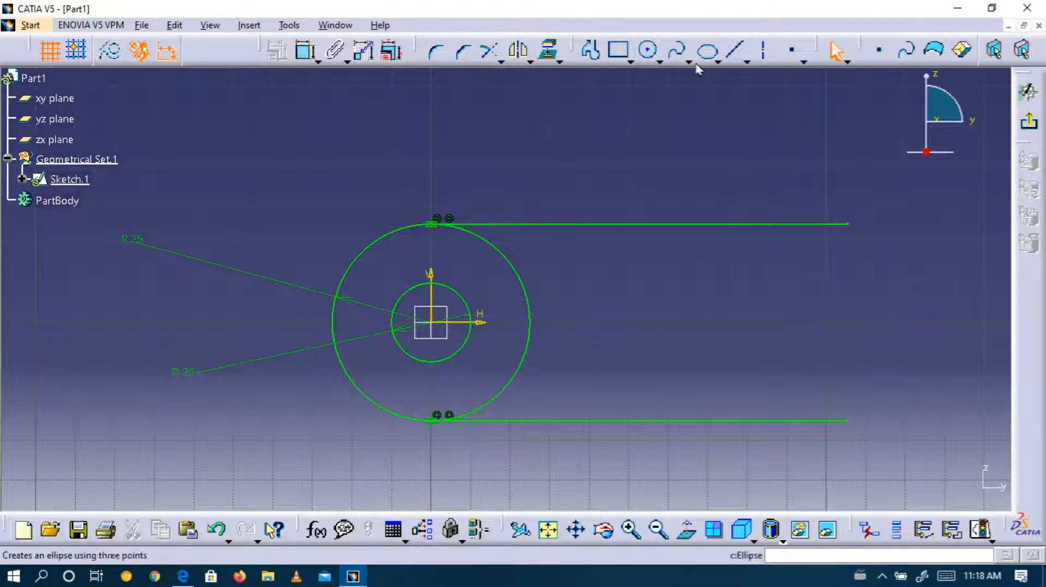
left_click(734, 53)
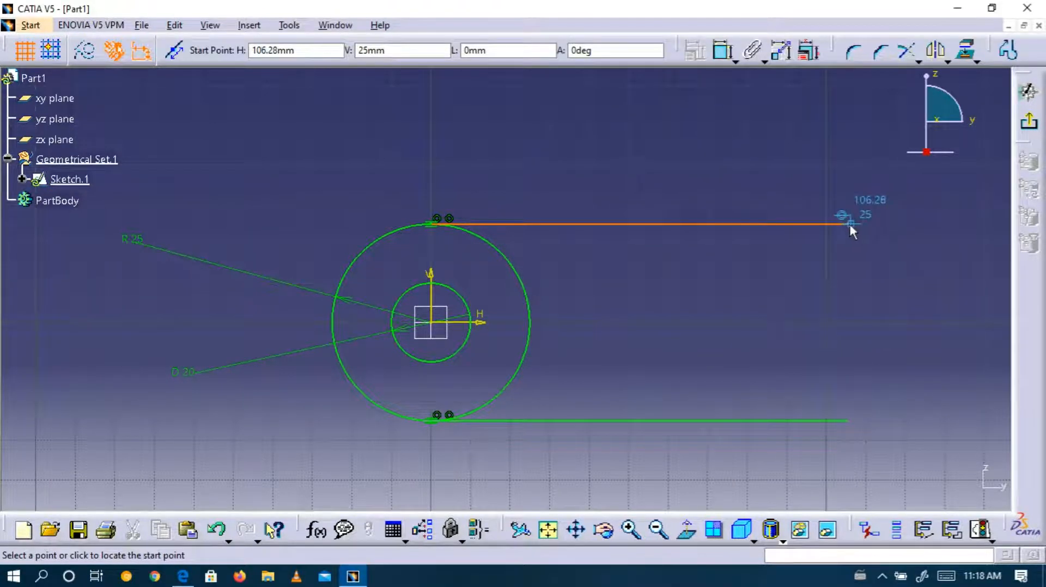
left_click(847, 224)
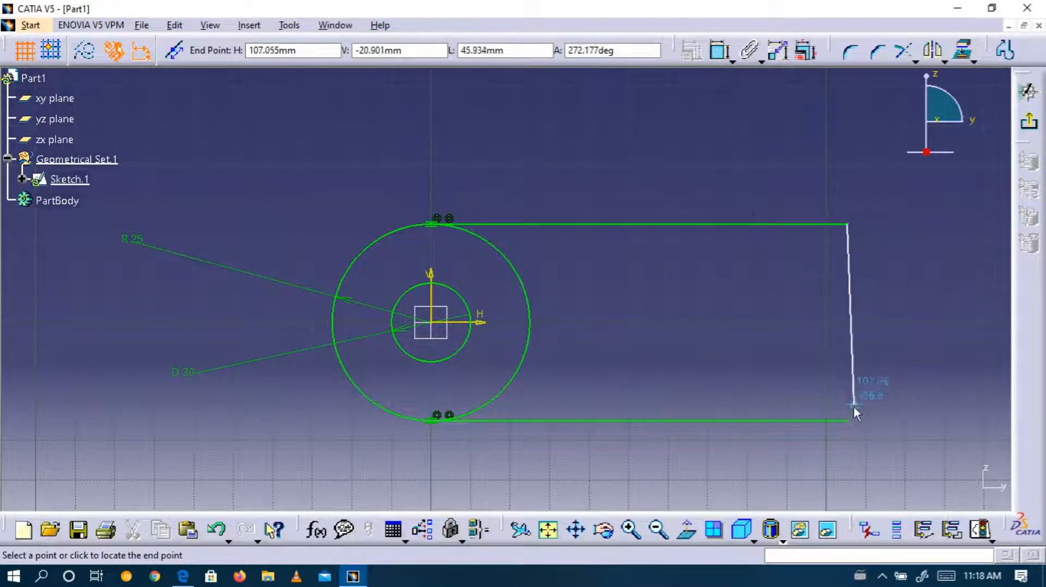
left_click(847, 420)
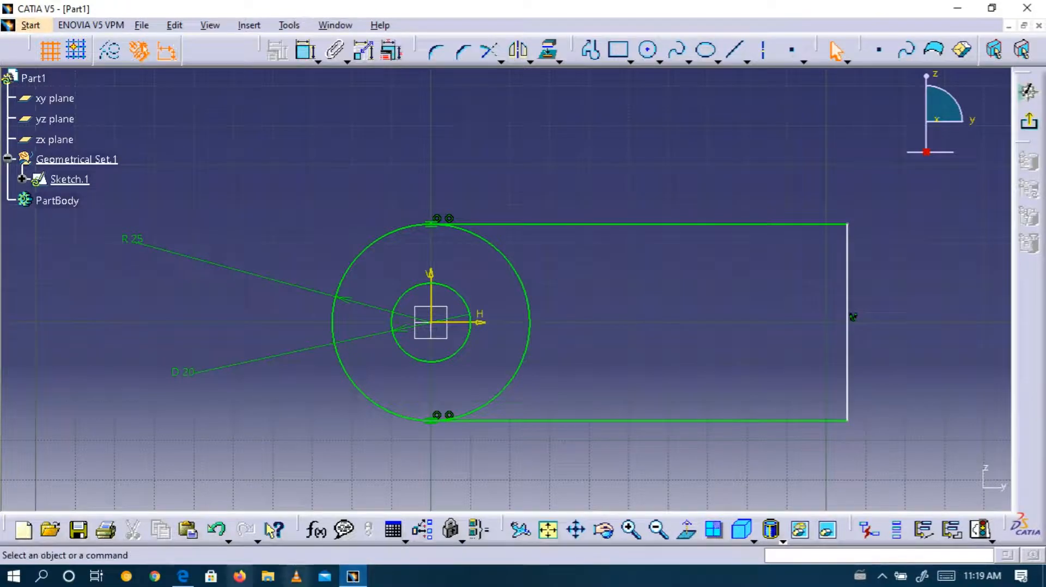
Consult the part-15.pdf drawing, return to CATIA and dimension the vertical end line's distance from the origin as 125 mm.
left_click(182, 582)
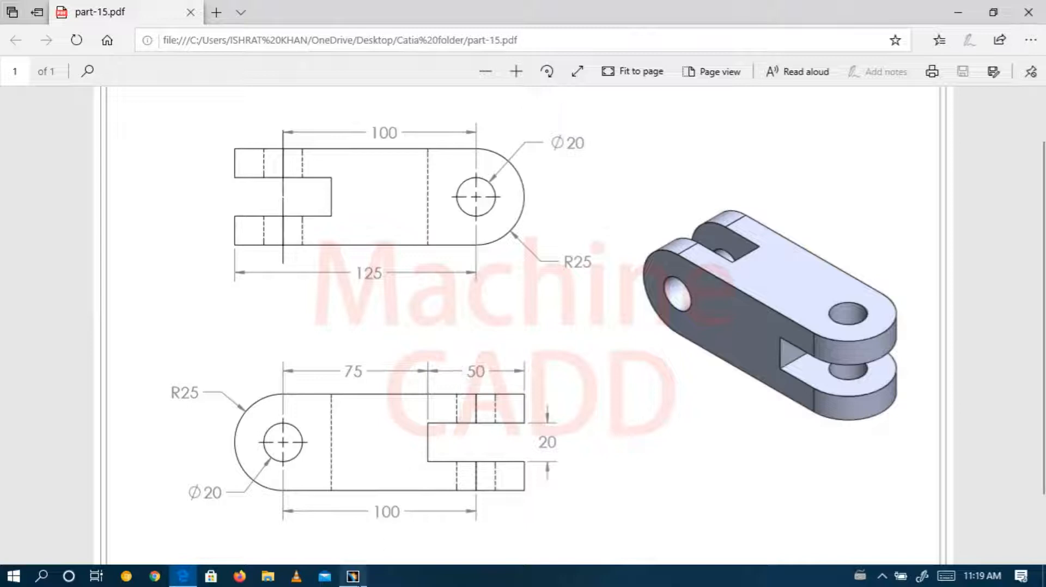
left_click(352, 577)
left_click(308, 50)
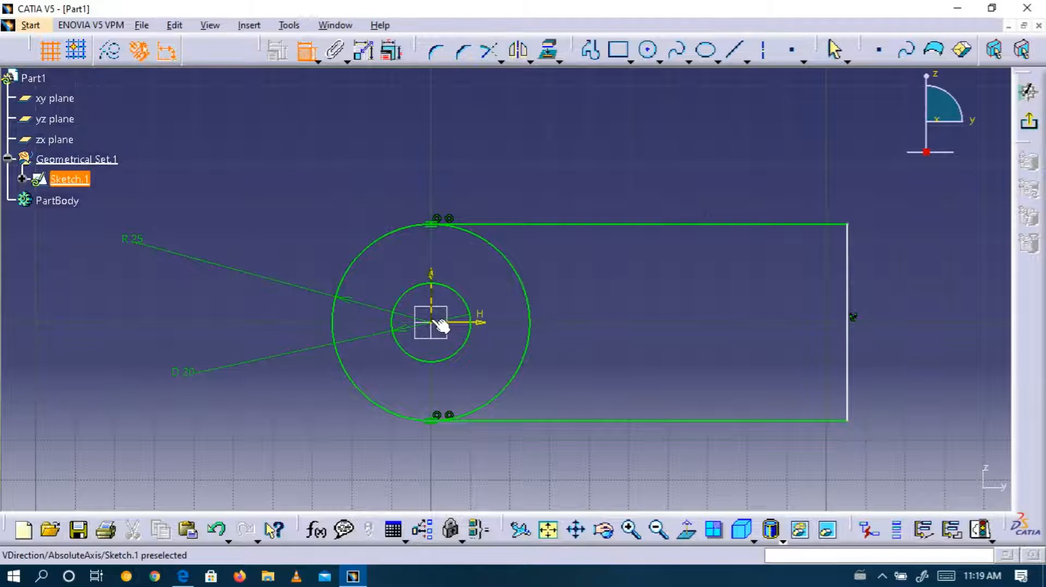
left_click(431, 325)
left_click(847, 270)
left_click(667, 153)
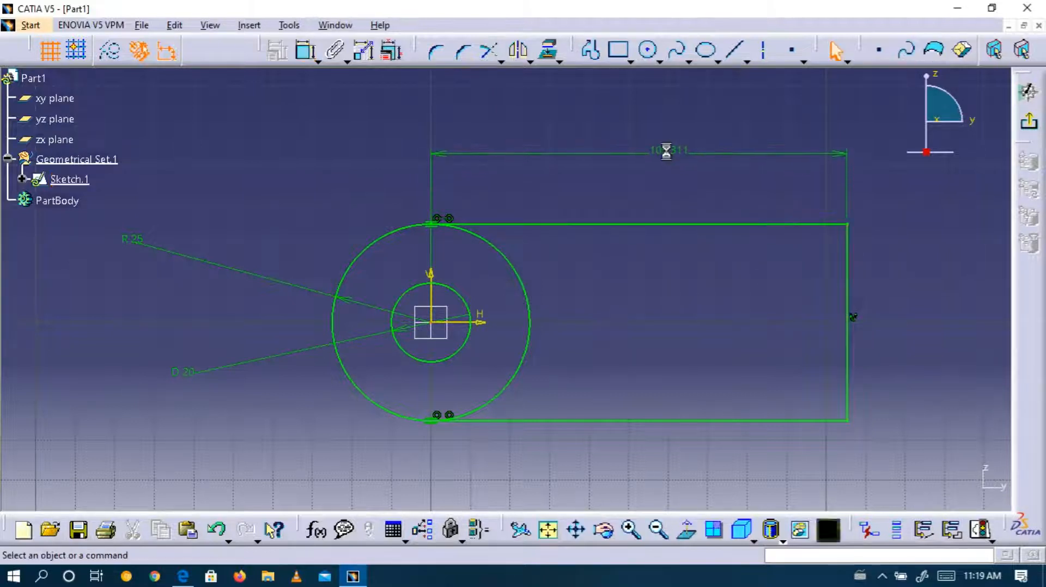
right_click(667, 152)
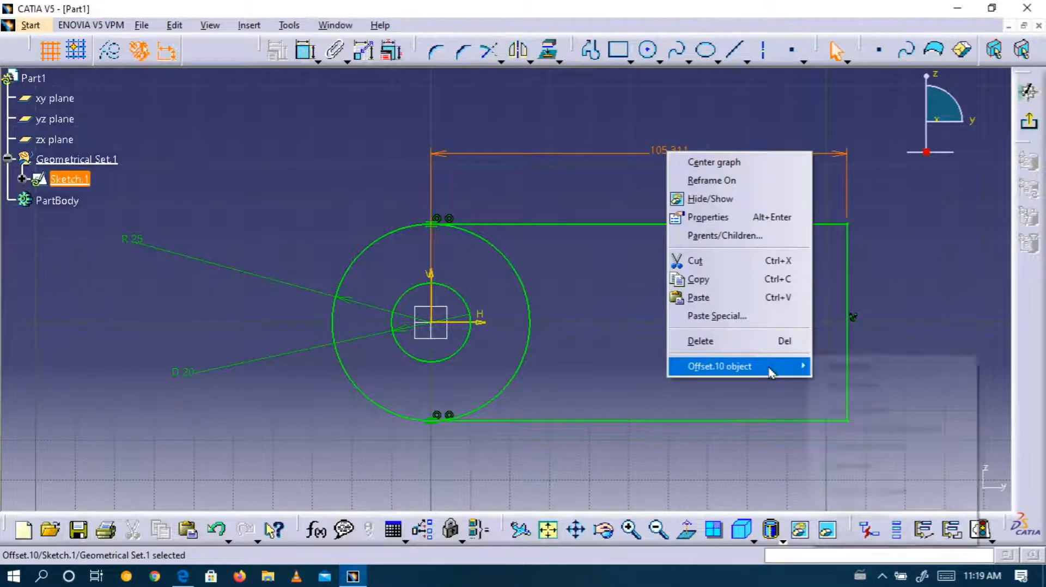
mouse_move(800, 366)
left_click(851, 368)
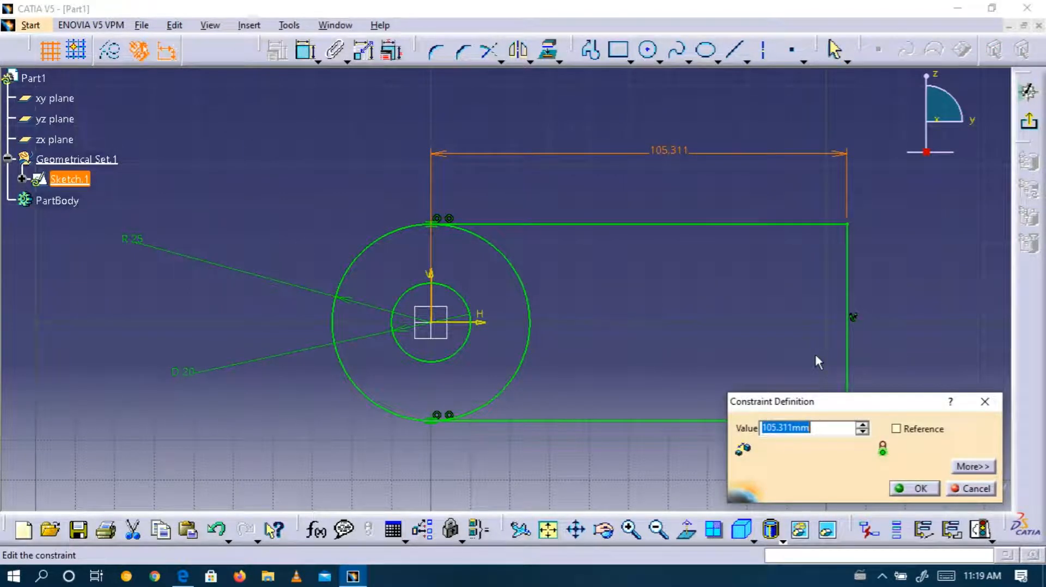
type("125")
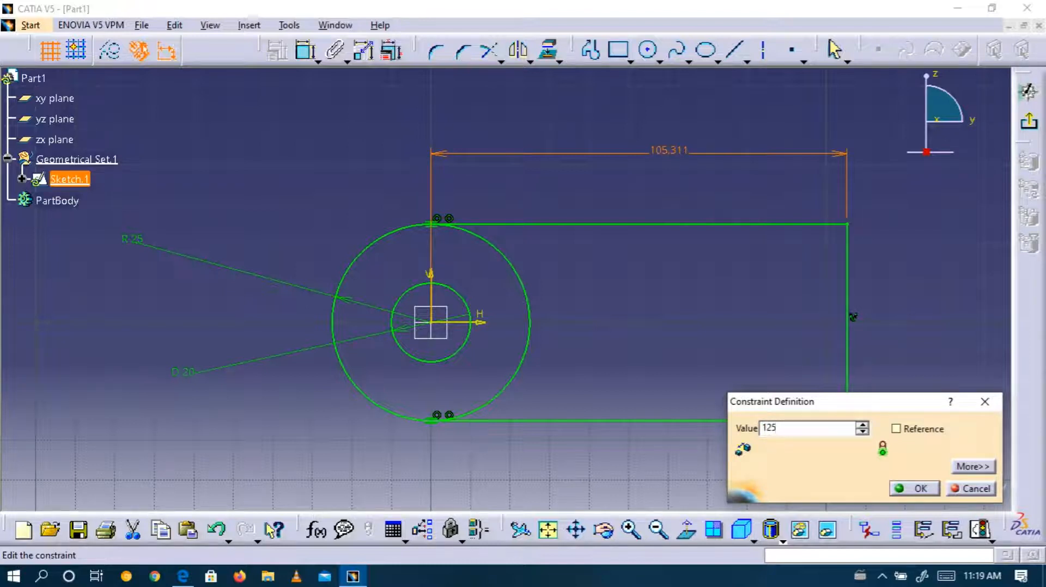
key("Return")
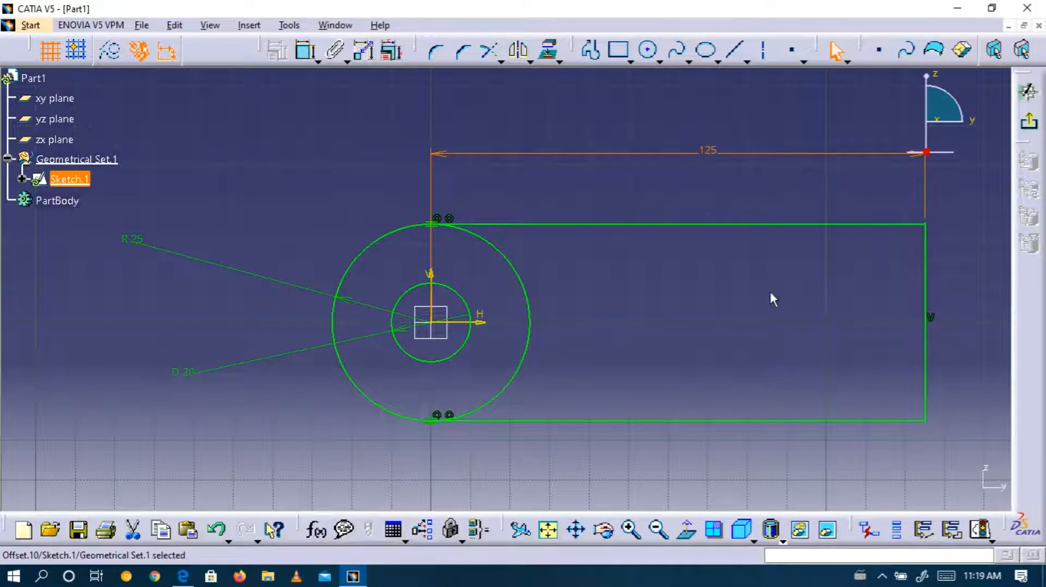
Check the slot in part-15.pdf, then in CATIA draw a centered rectangle on the end line's midpoint, reaching about 47 mm into the profile.
left_click(183, 576)
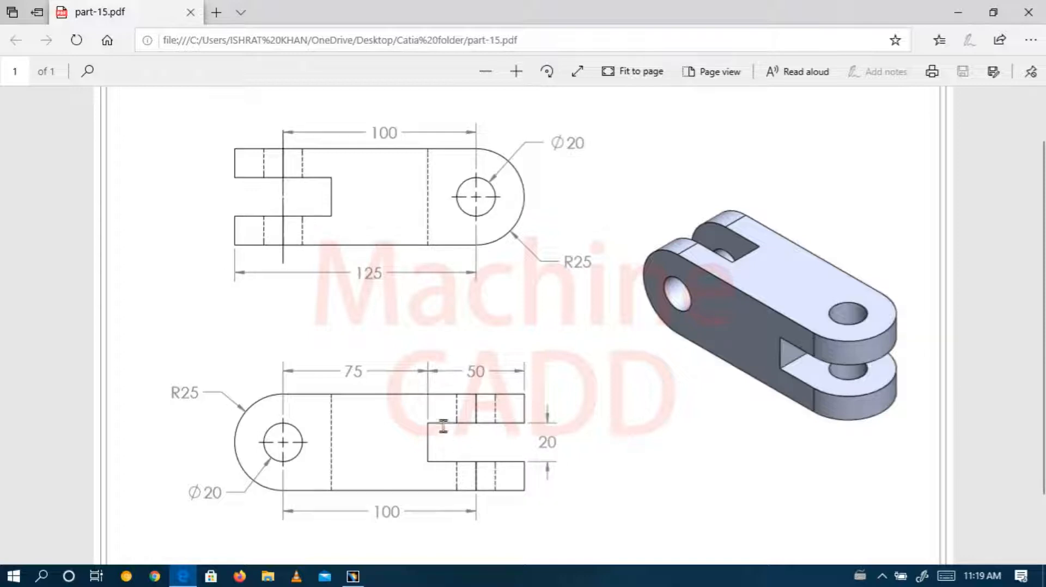
left_click(354, 578)
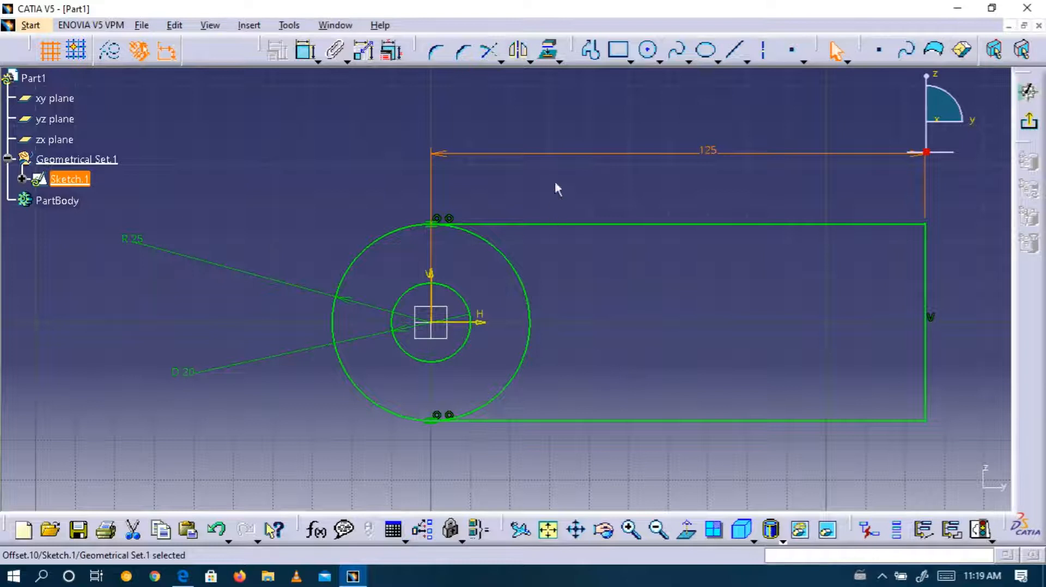
left_click(629, 61)
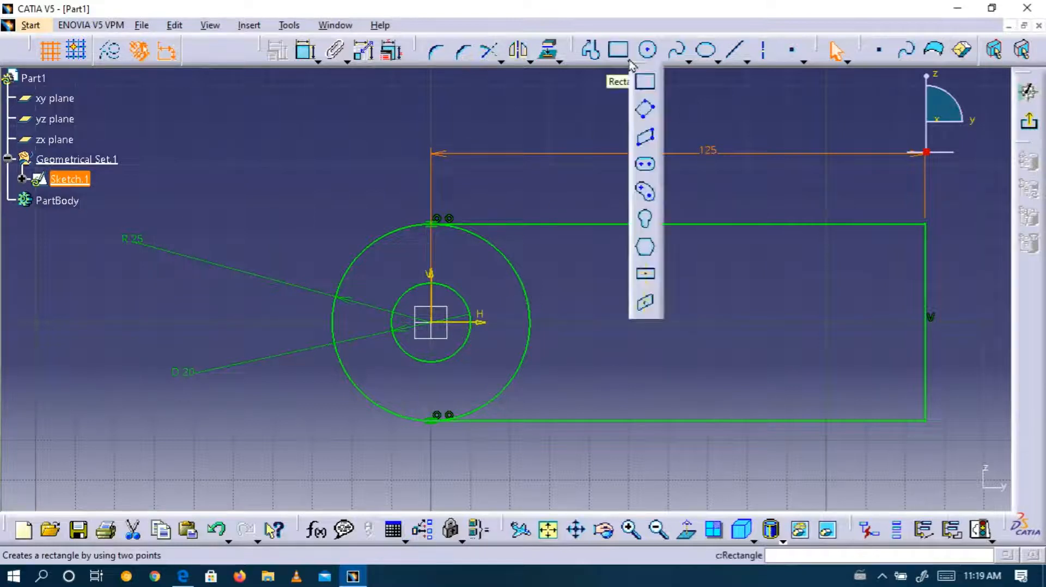
left_click(644, 273)
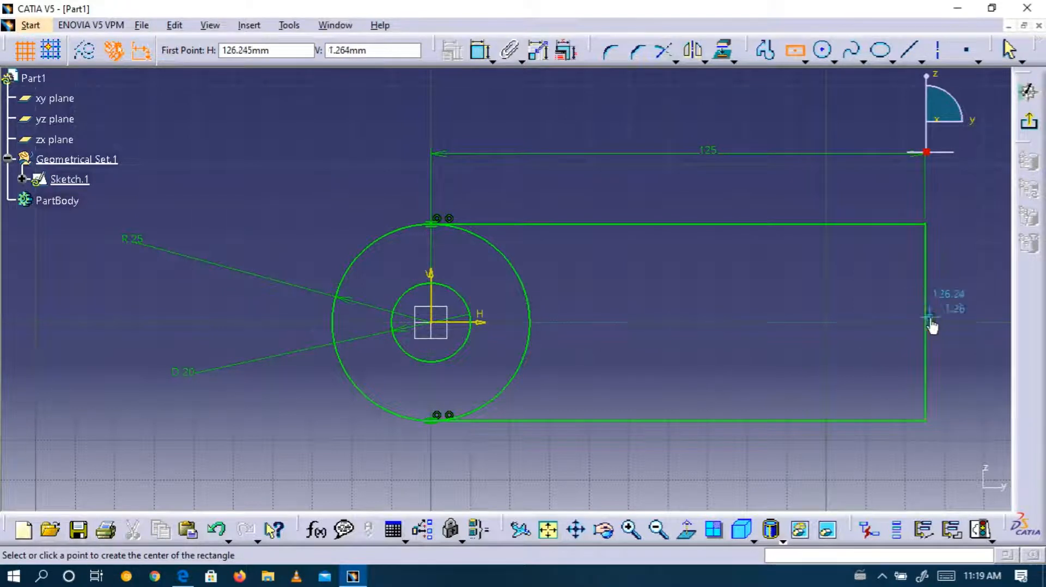
left_click(929, 321)
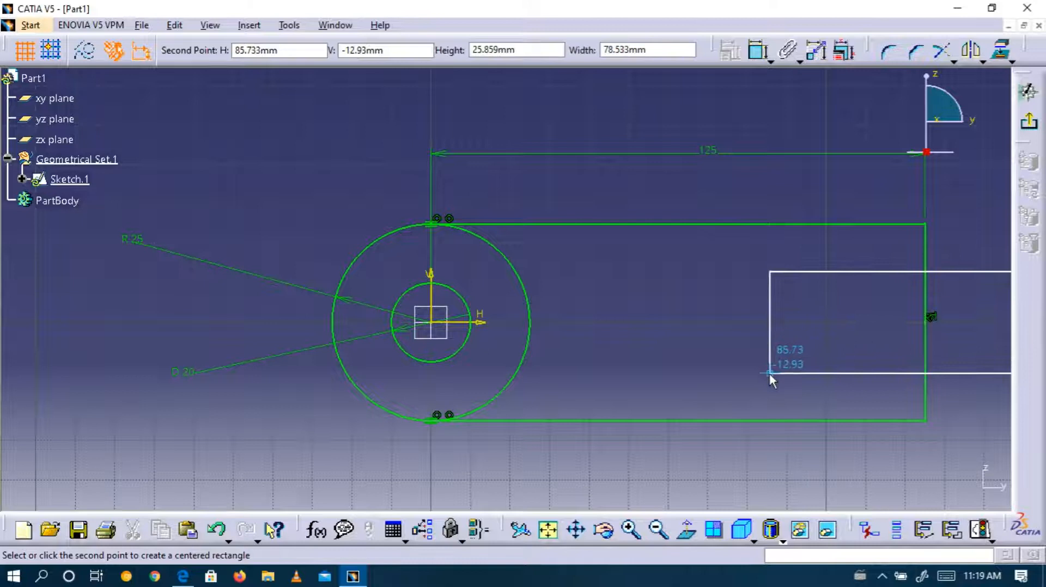
left_click(738, 375)
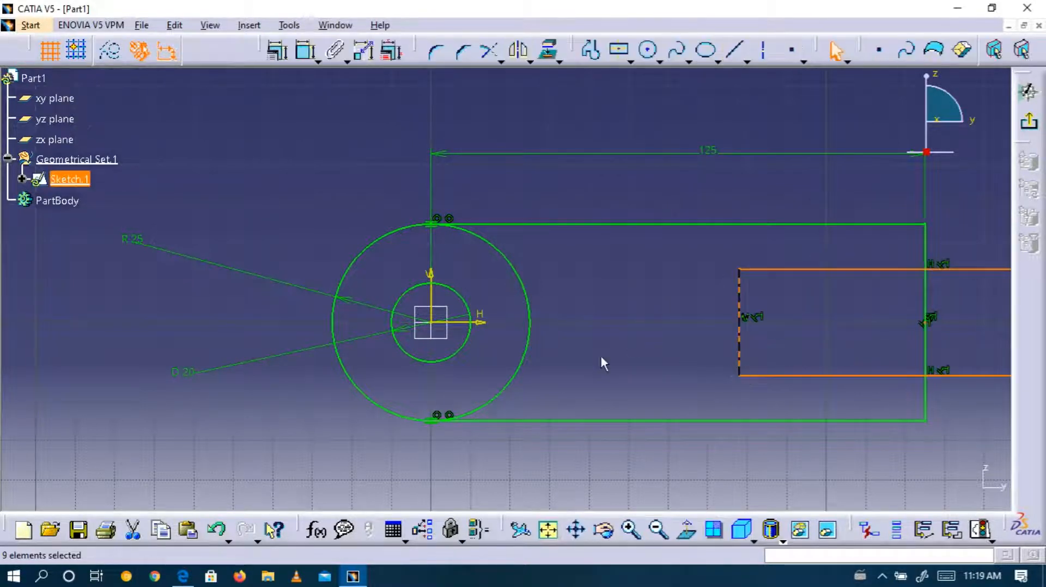
left_click(625, 251)
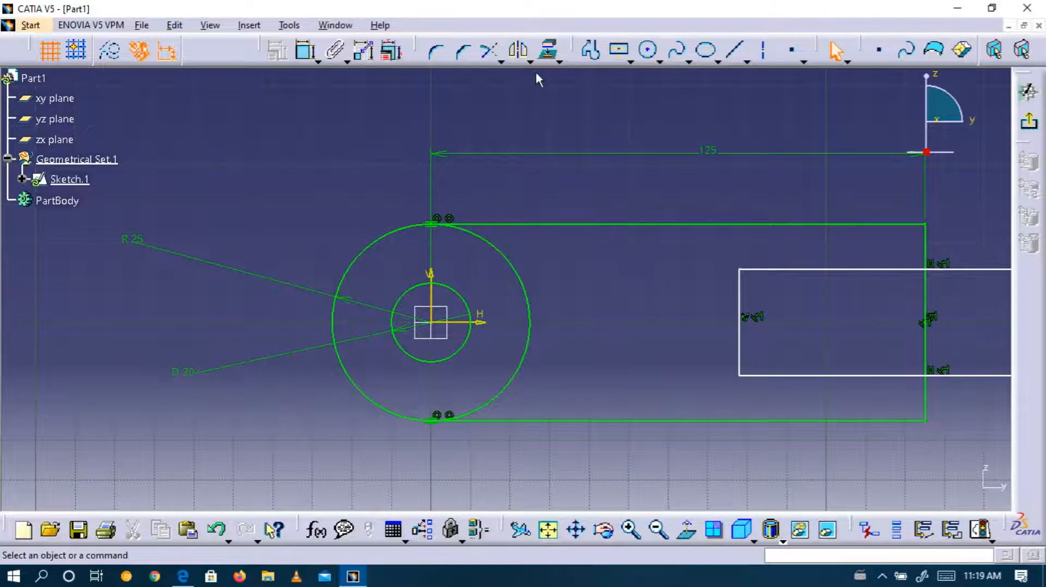
Quick Trim the rectangle's upper edge outside the profile and the end line's middle portion, accepting the change to the middle point constraint.
left_click(500, 62)
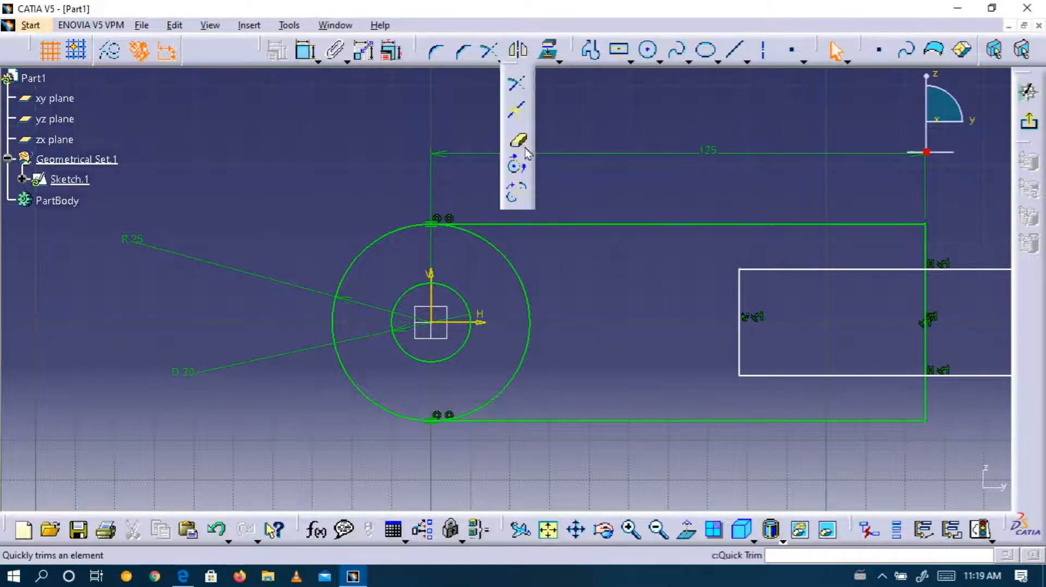
left_click(518, 137)
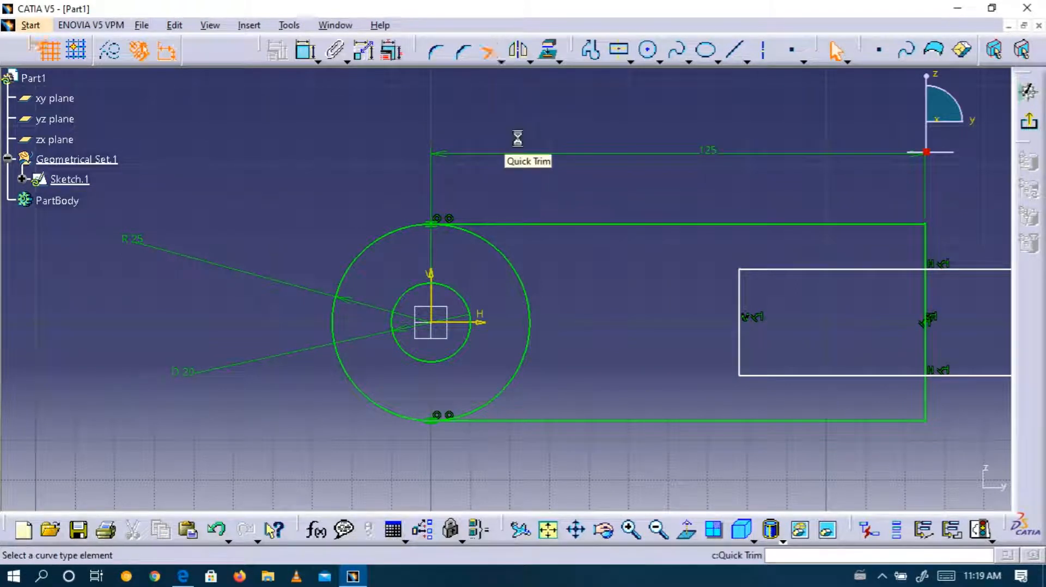
left_click(964, 269)
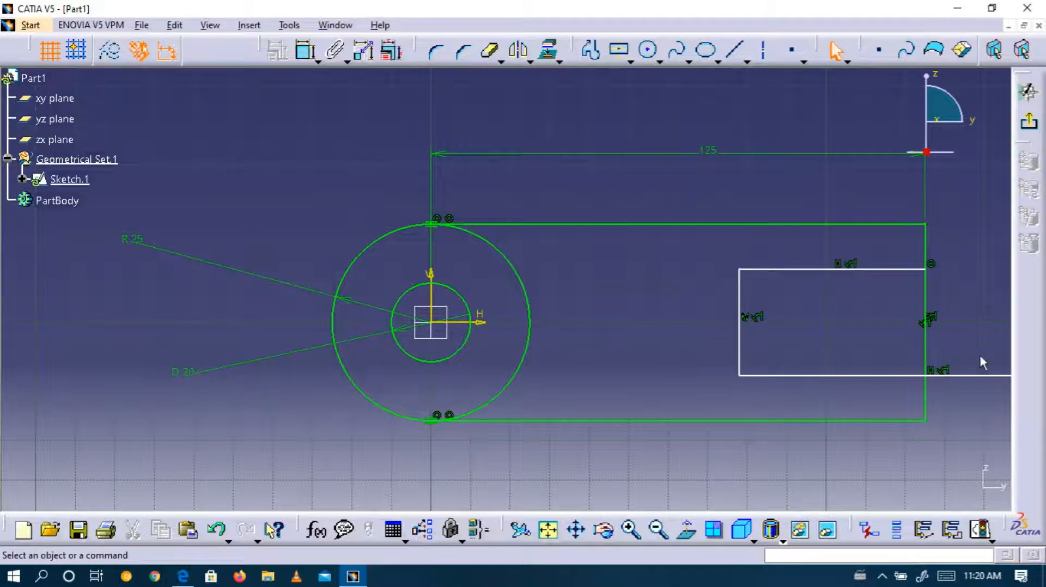
left_click(490, 50)
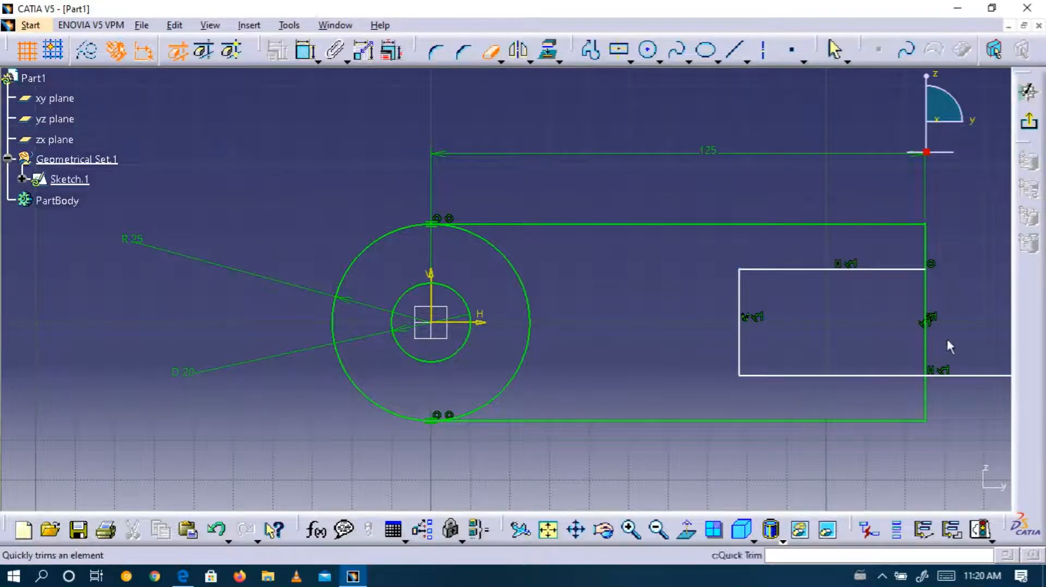
left_click(926, 317)
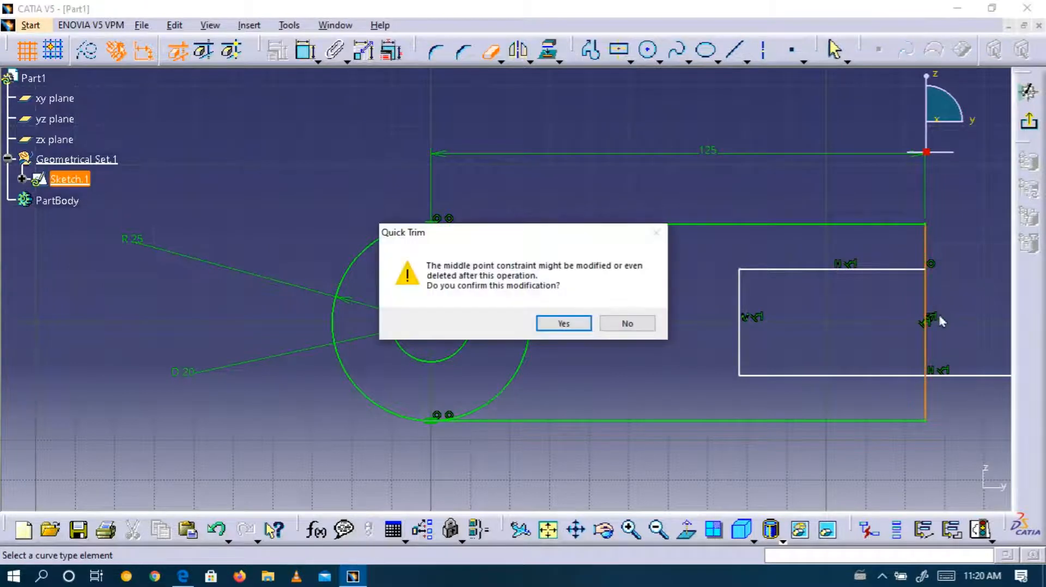
left_click(566, 324)
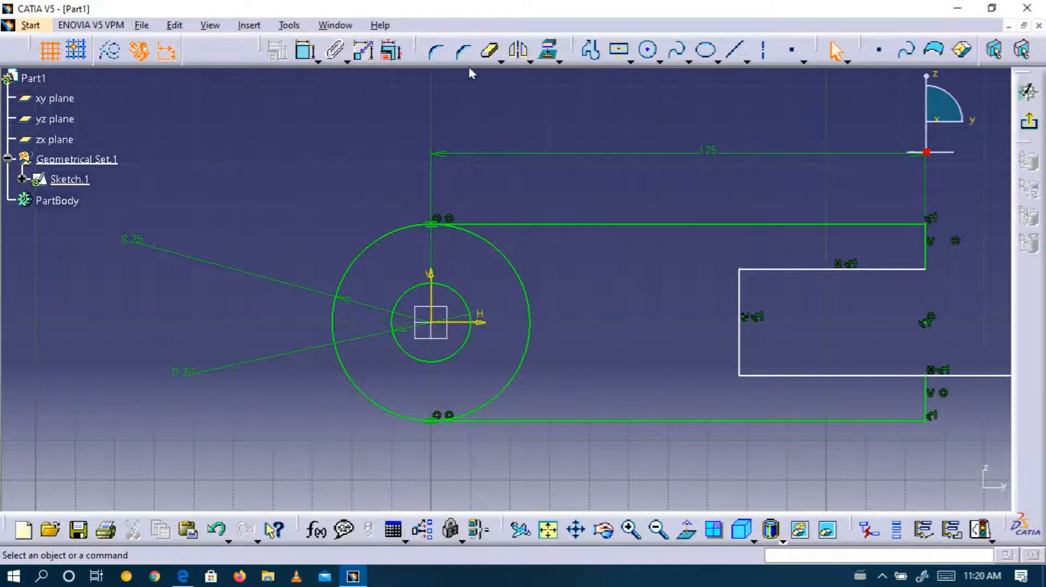
Quick Trim the rectangle's lower edge outside the profile and remove its leftover vertical side beyond the slot opening.
left_click(489, 50)
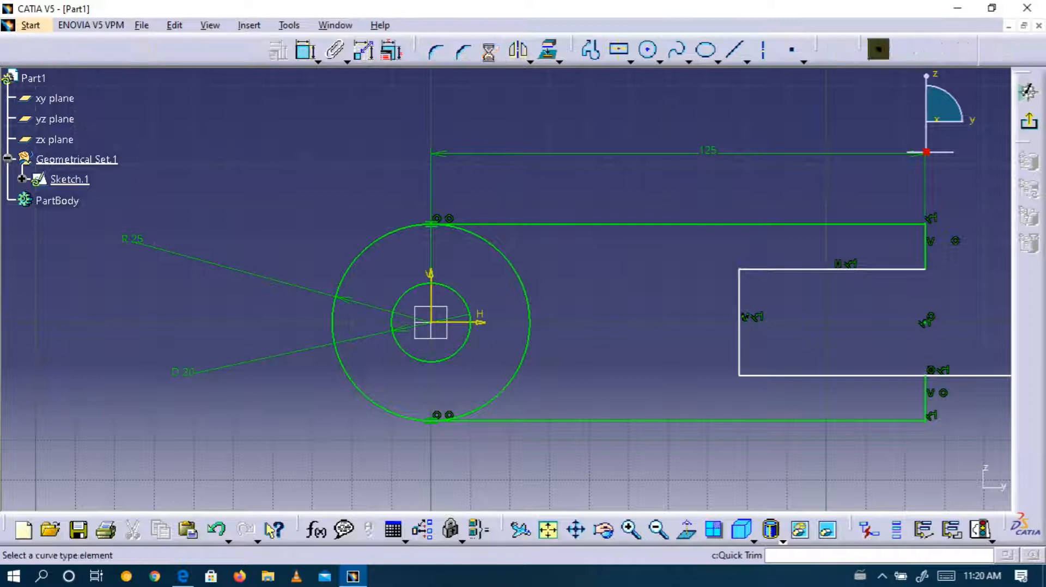
left_click(966, 375)
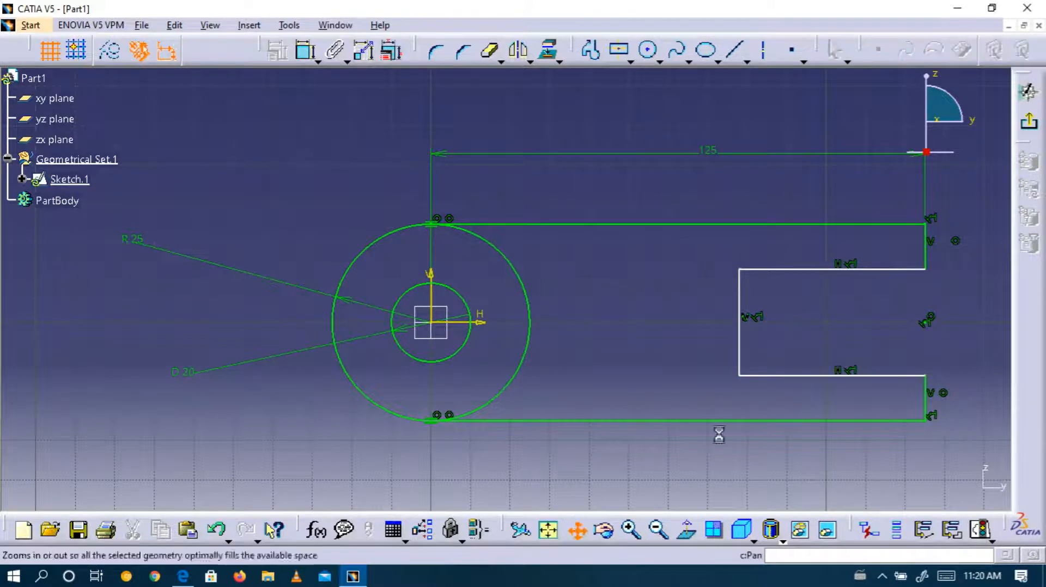
middle_click_drag(887, 325, 542, 365)
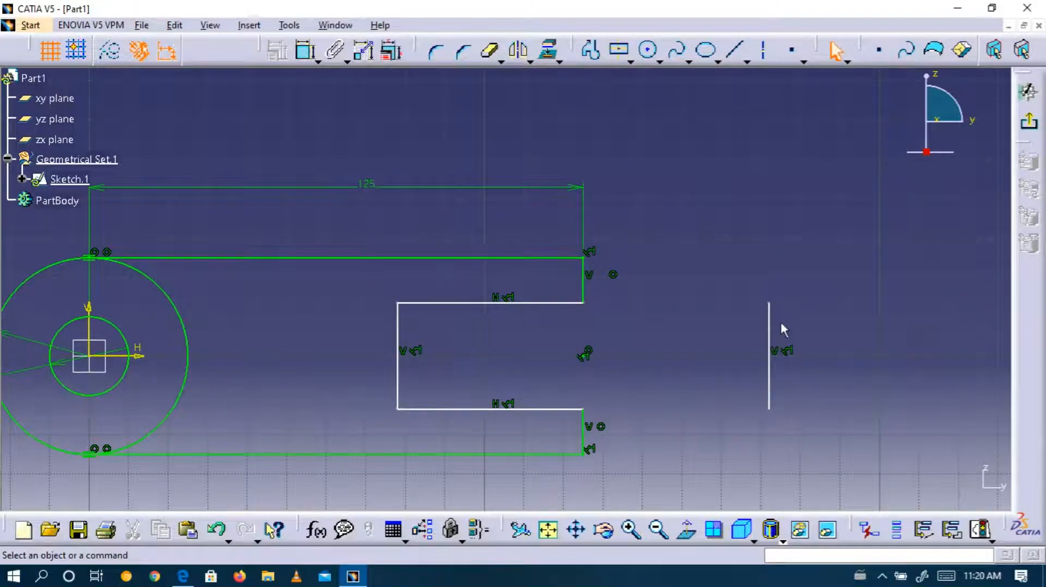
left_click(489, 50)
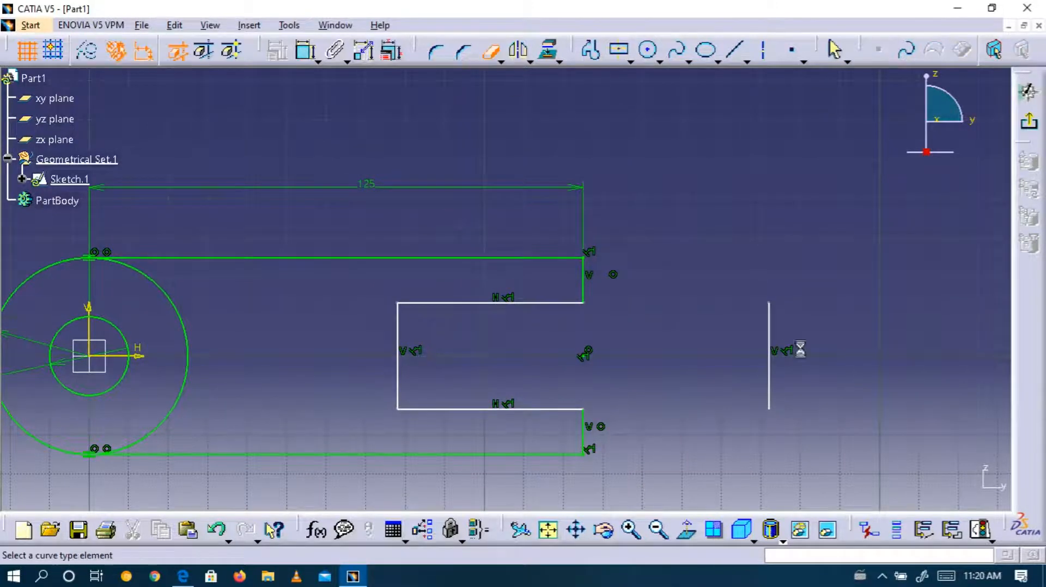
left_click(771, 350)
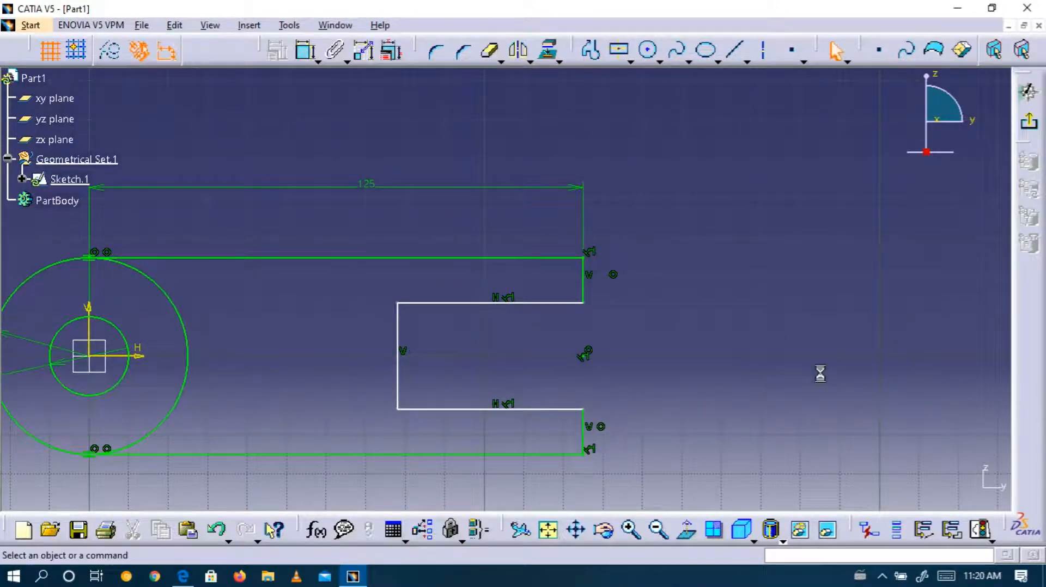
Dimension the length of the slot's upper edge and set it to 50 mm.
left_click(576, 530)
left_click_drag(349, 321, 480, 288)
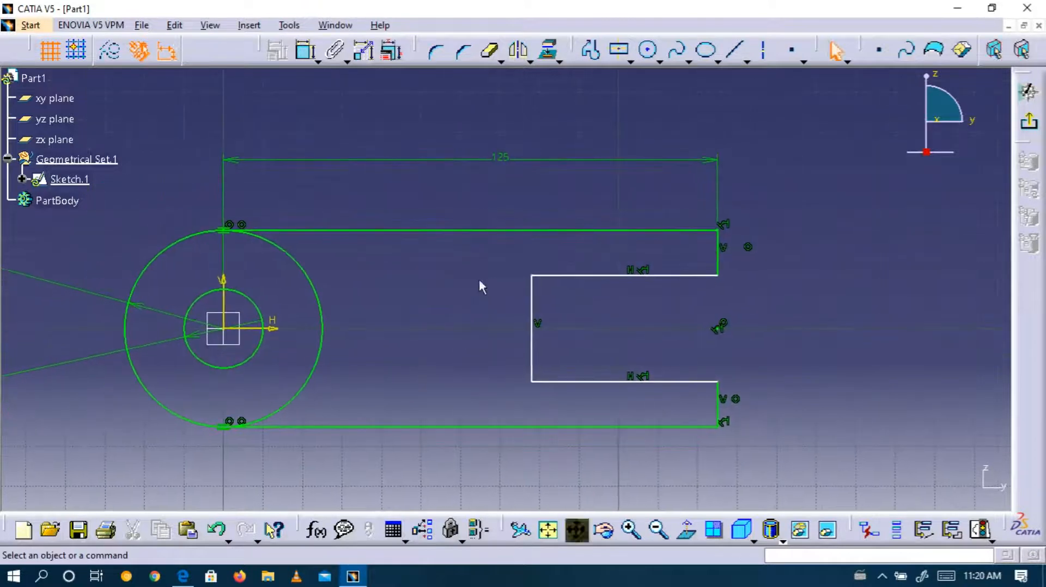
left_click(306, 52)
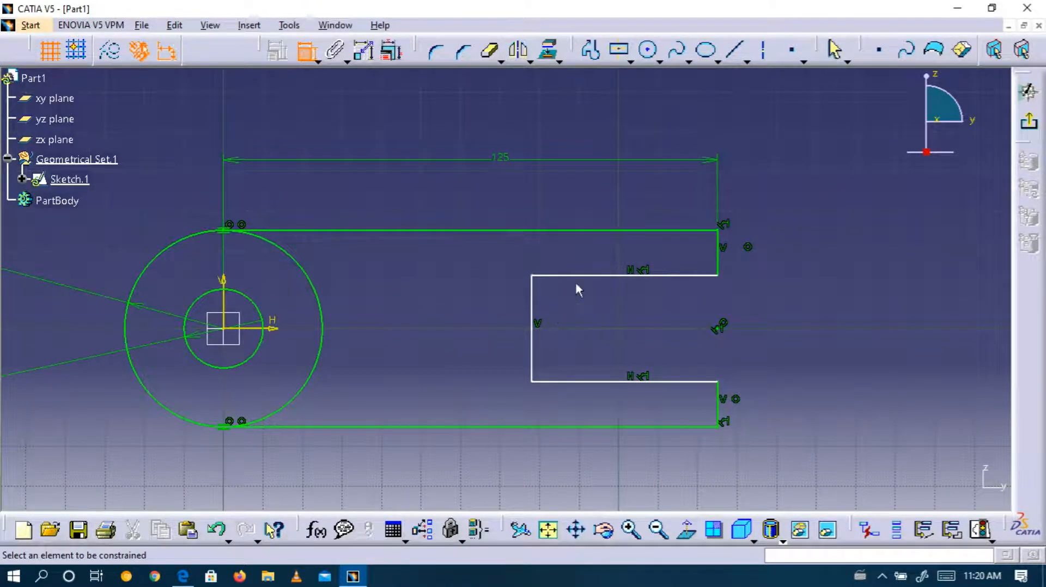
left_click(590, 275)
left_click(598, 191)
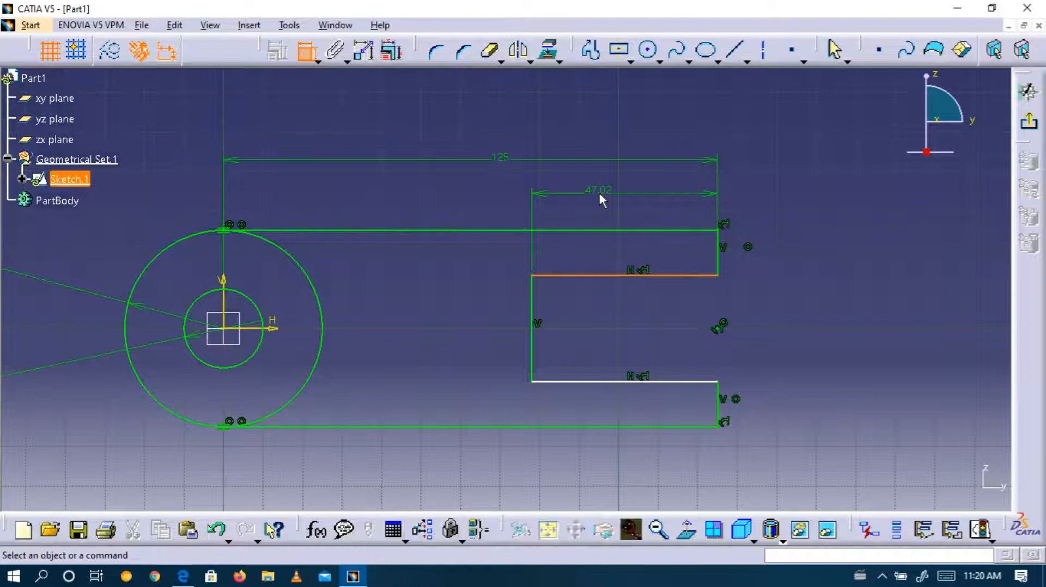
right_click(599, 192)
mouse_move(730, 409)
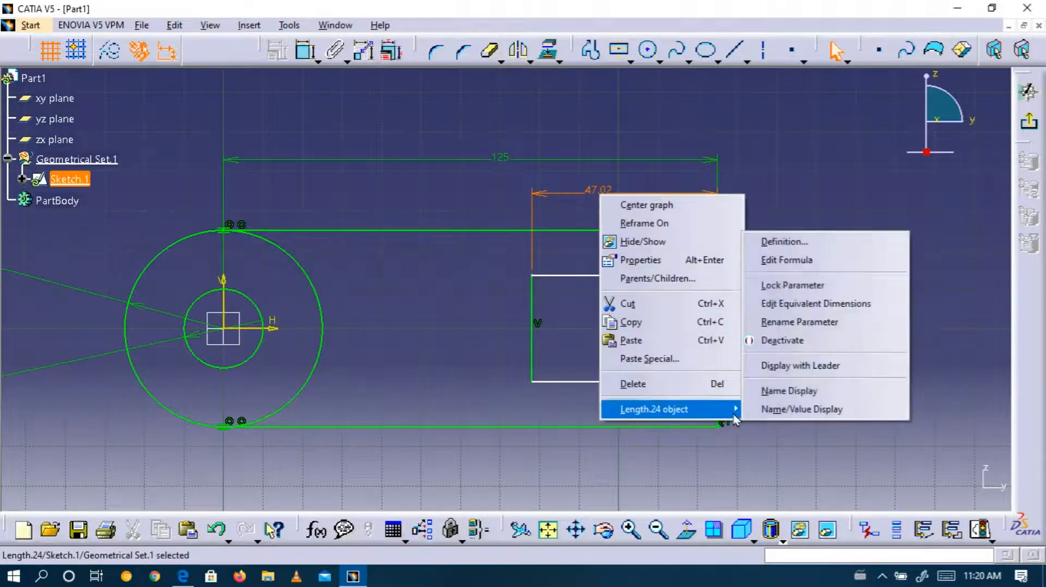
left_click(768, 240)
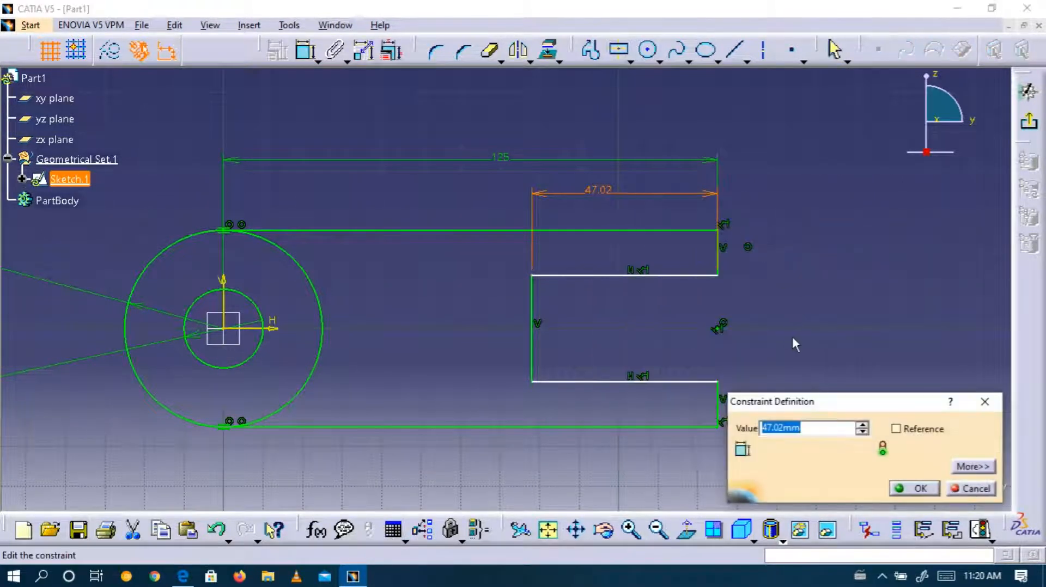
type("50")
key("Return")
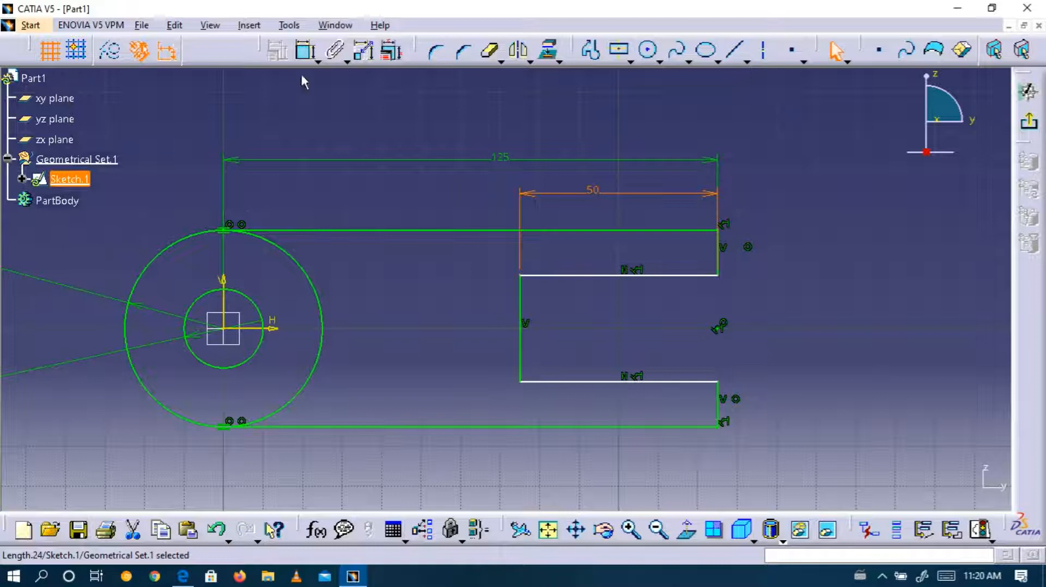
Dimension the vertical distance from the origin to the outer end of the slot's upper edge and set it to 10 mm.
left_click(305, 50)
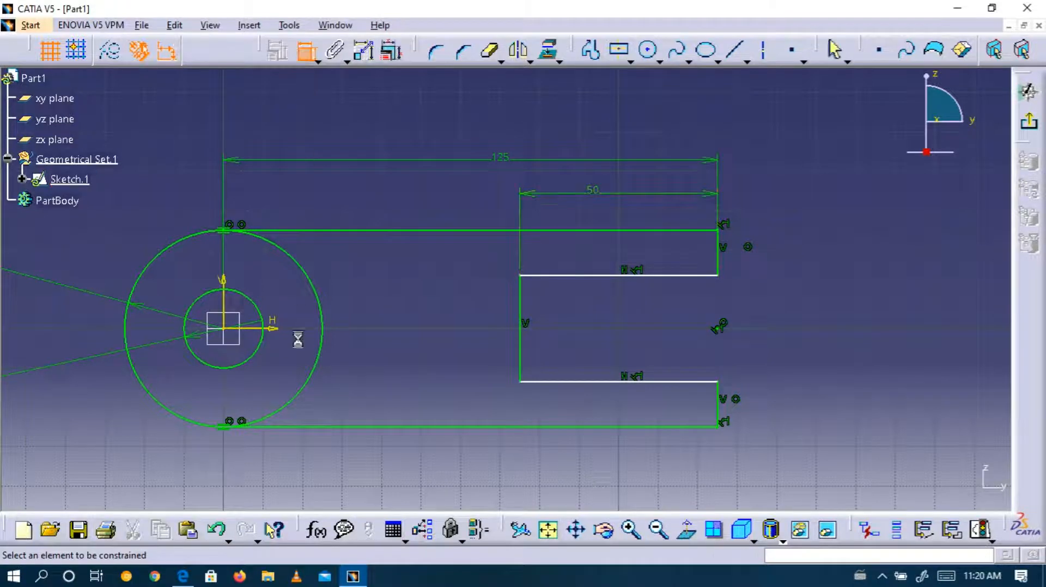
left_click(231, 331)
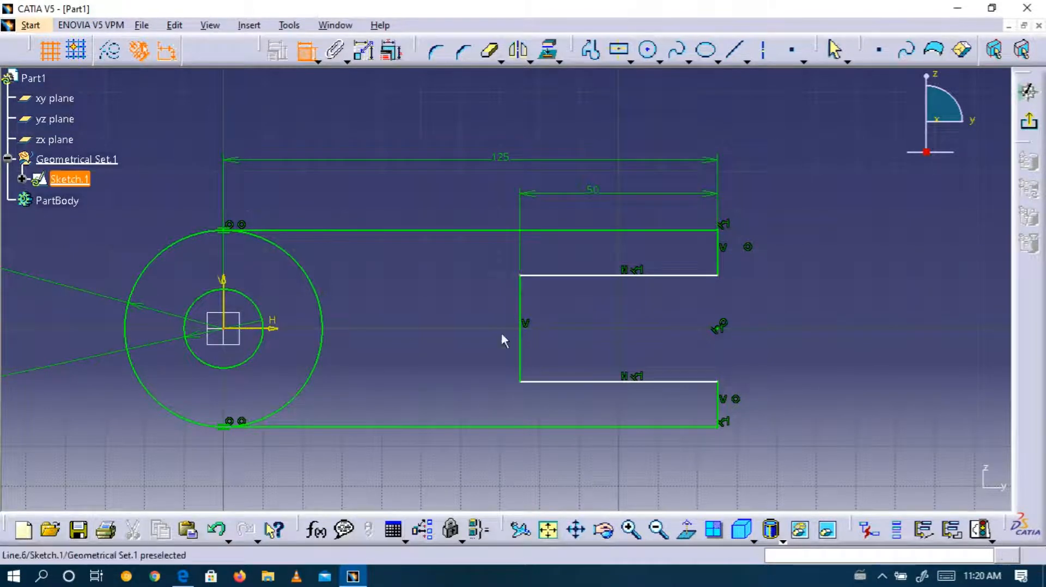
left_click(722, 278)
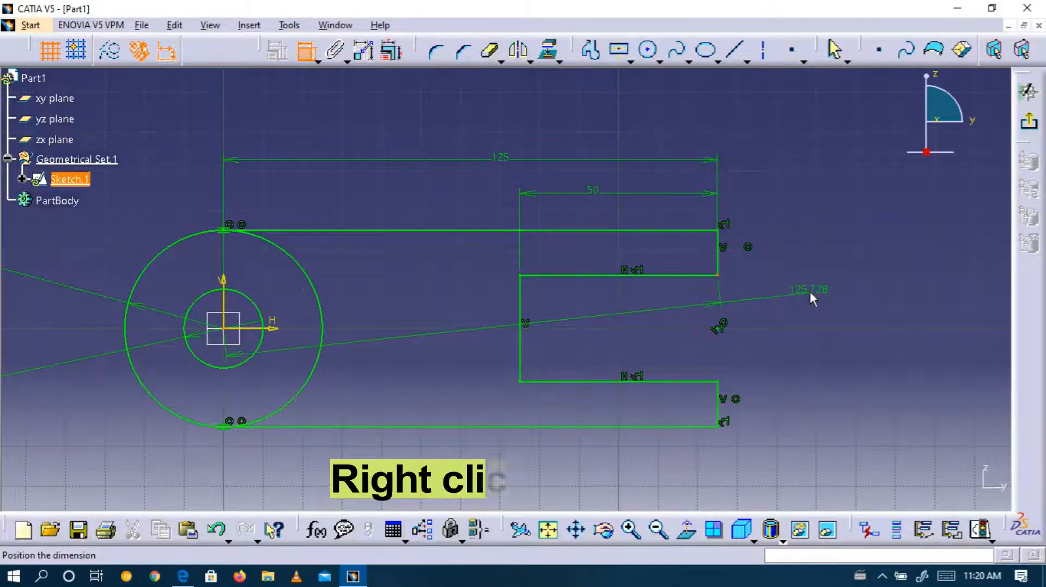
right_click(810, 294)
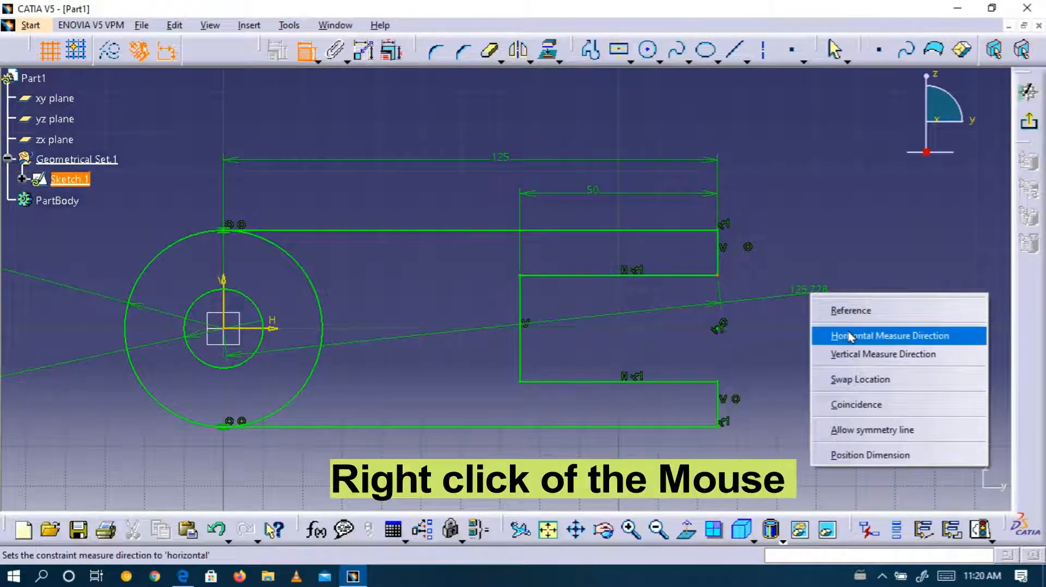
left_click(857, 355)
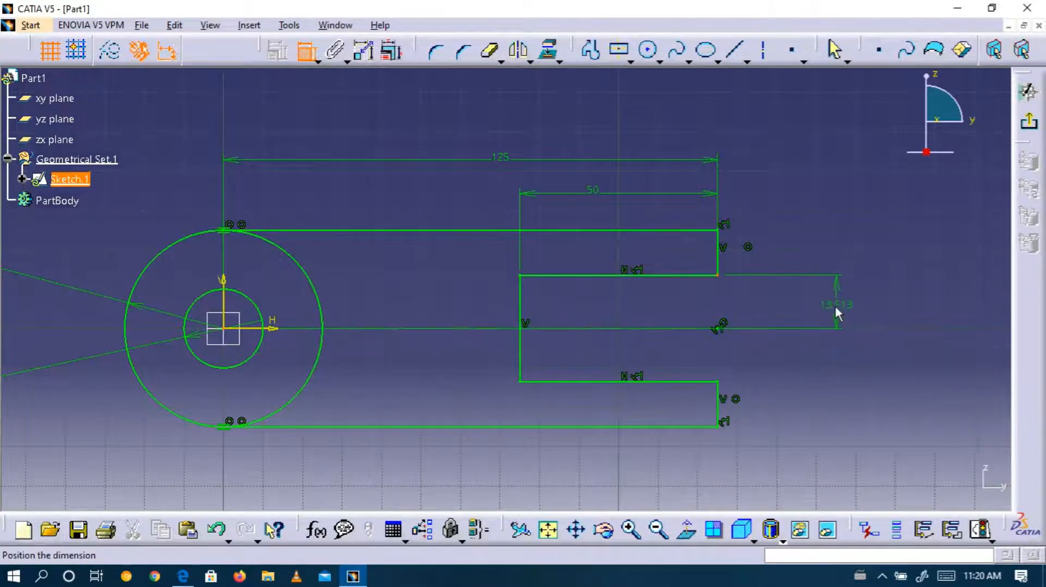
left_click(834, 301)
right_click(836, 304)
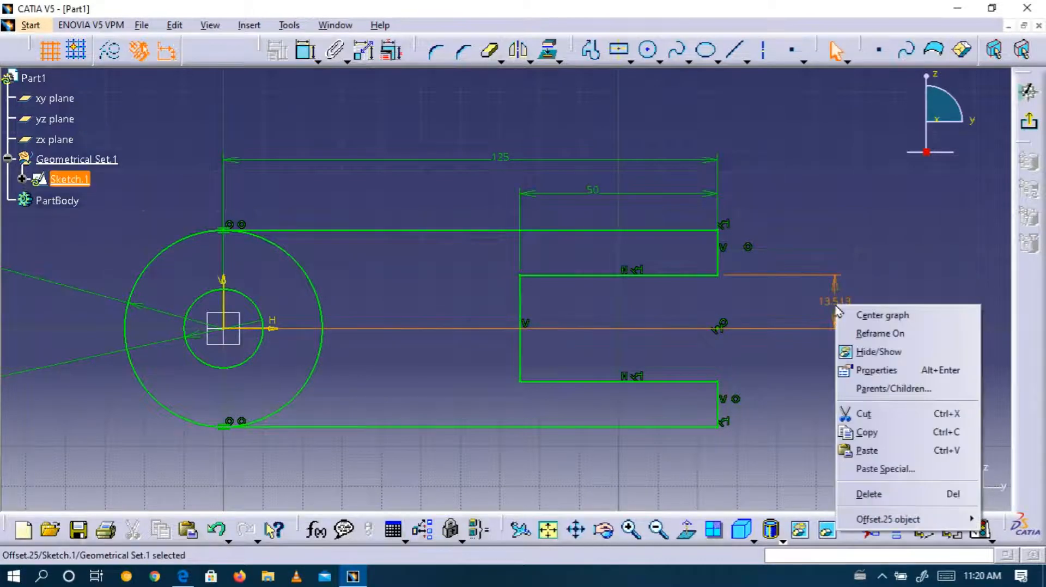
mouse_move(888, 519)
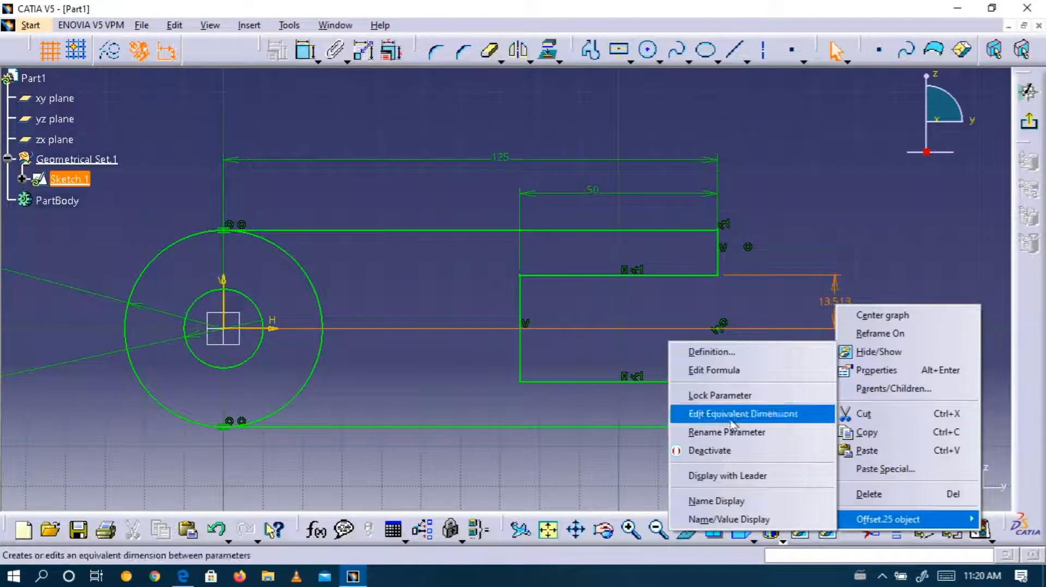
left_click(701, 352)
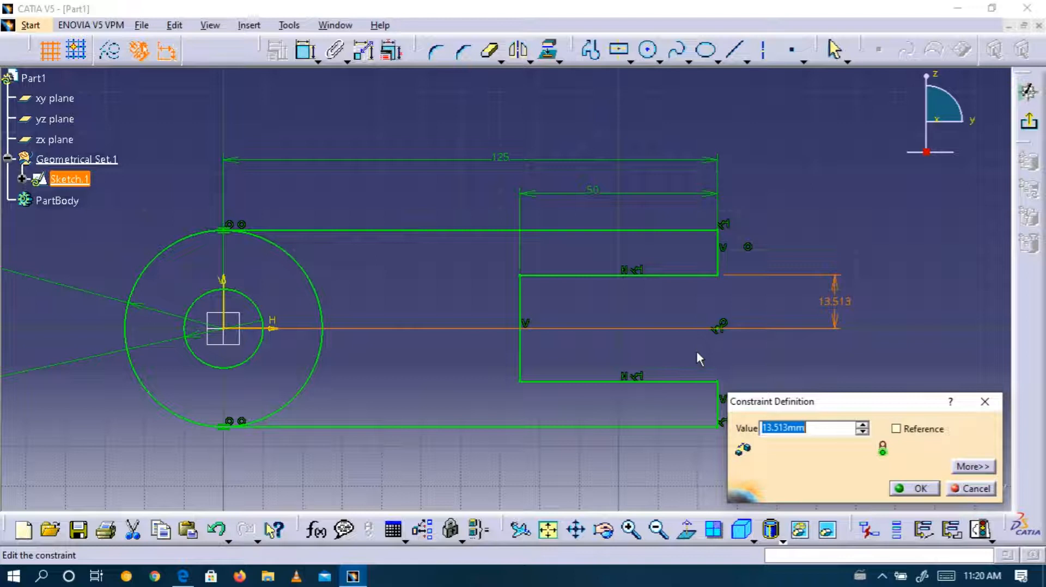
type("10")
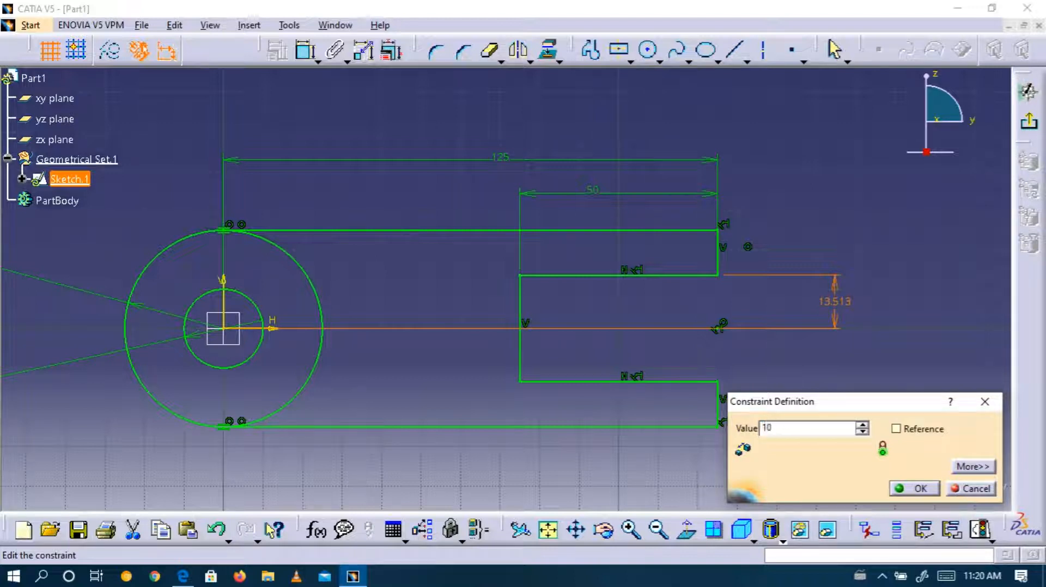
key("Return")
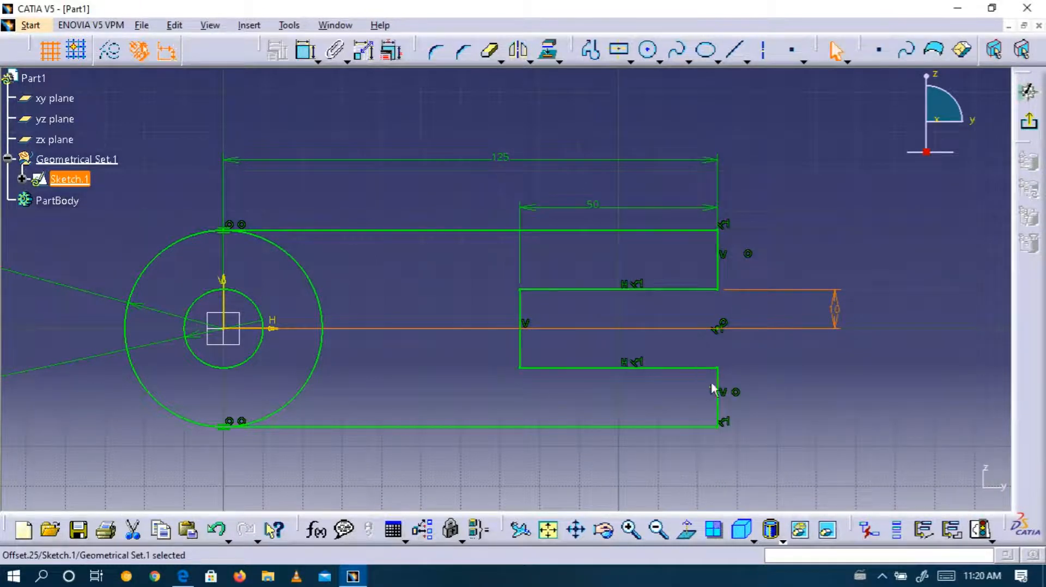
left_click(828, 216)
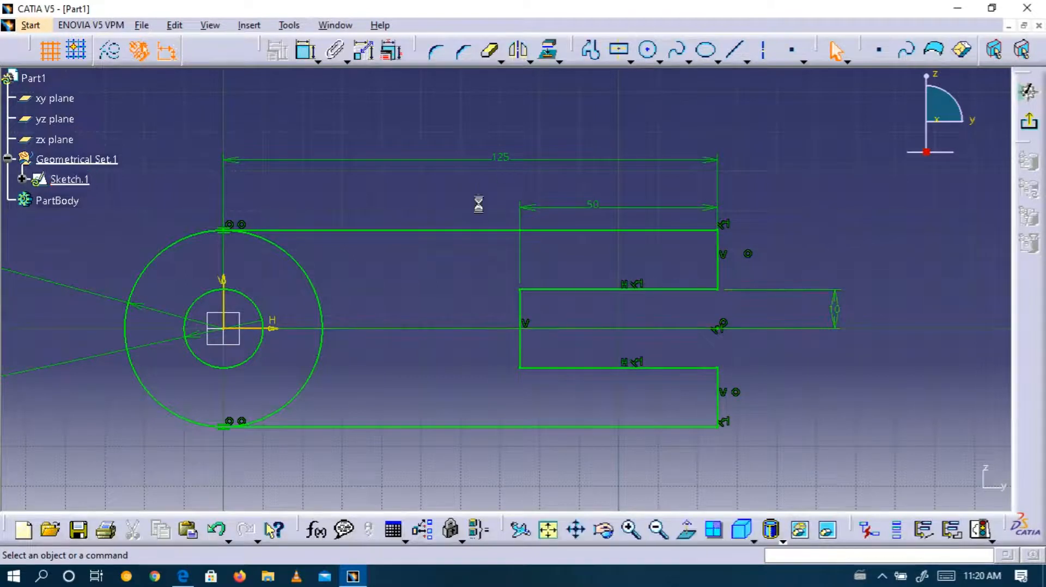
Quick Trim the half of the outer circle lying inside the profile, leaving the rounded end, and exit the sketch.
left_click(489, 51)
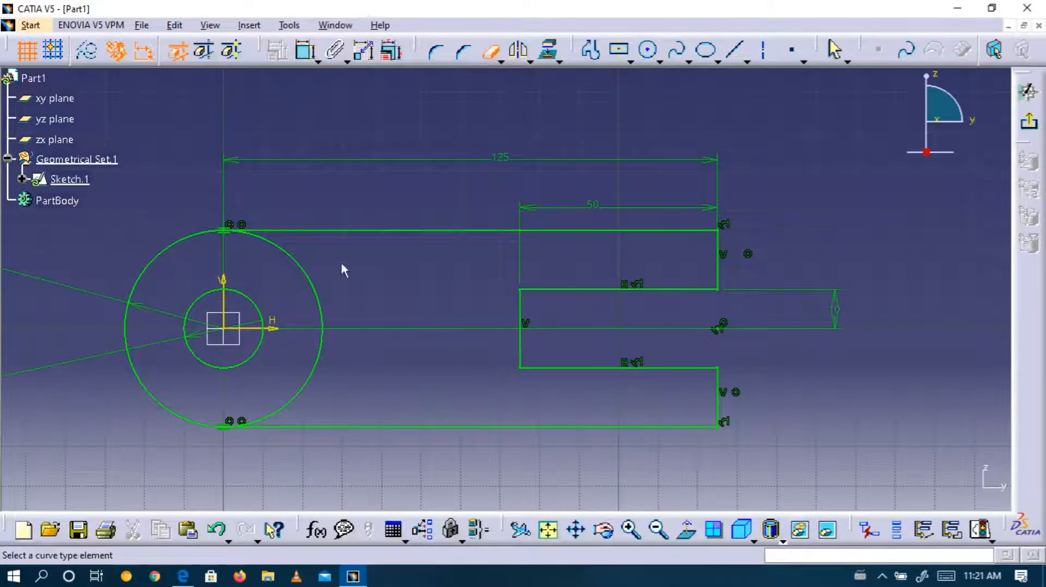
left_click(308, 276)
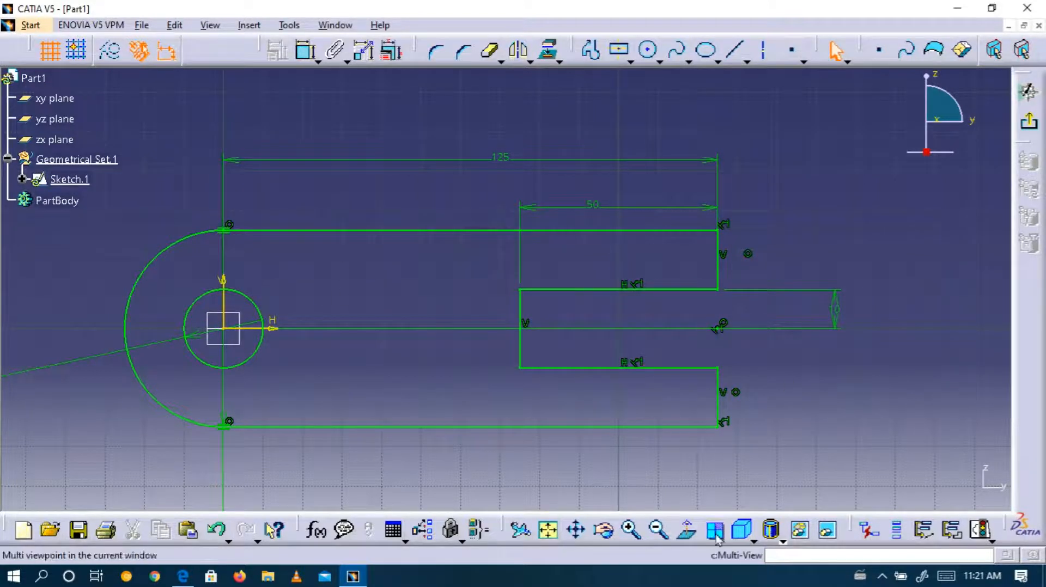
left_click(658, 531)
left_click(658, 531)
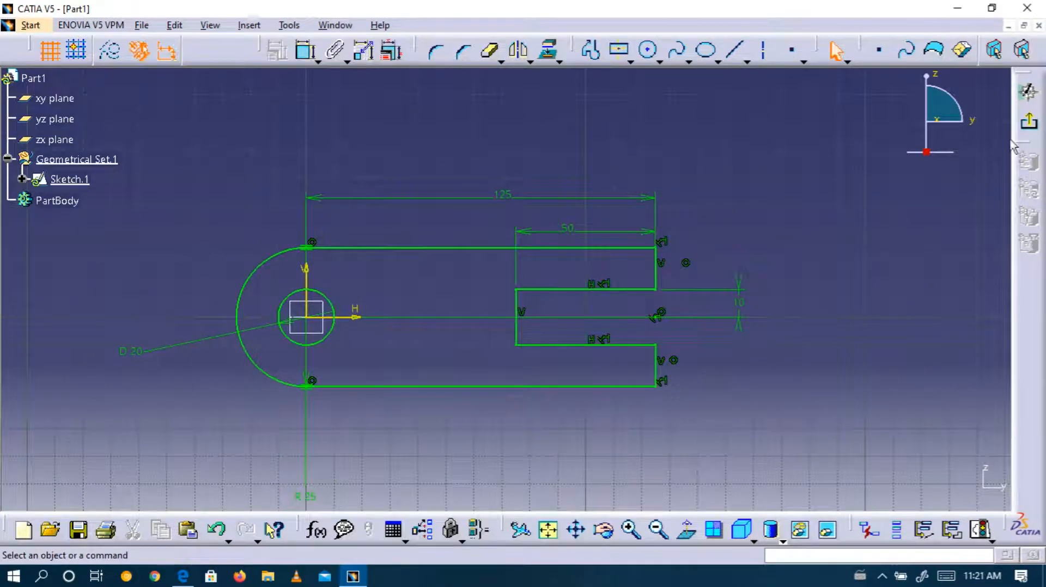
left_click(1031, 125)
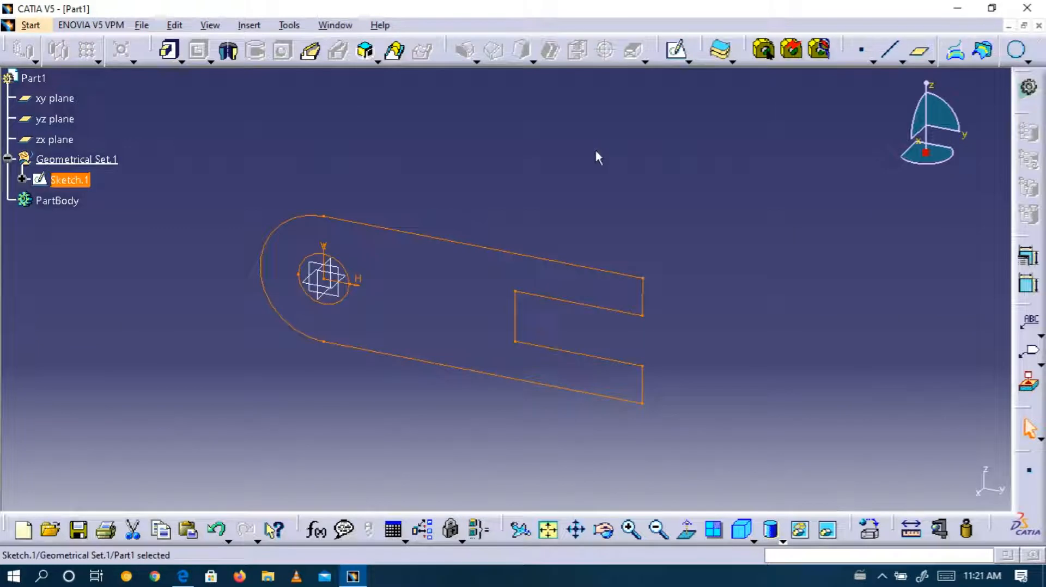
Start a Pad on the slotted profile in PartBody and consult the part-15.pdf drawing for the link's thickness.
left_click(171, 51)
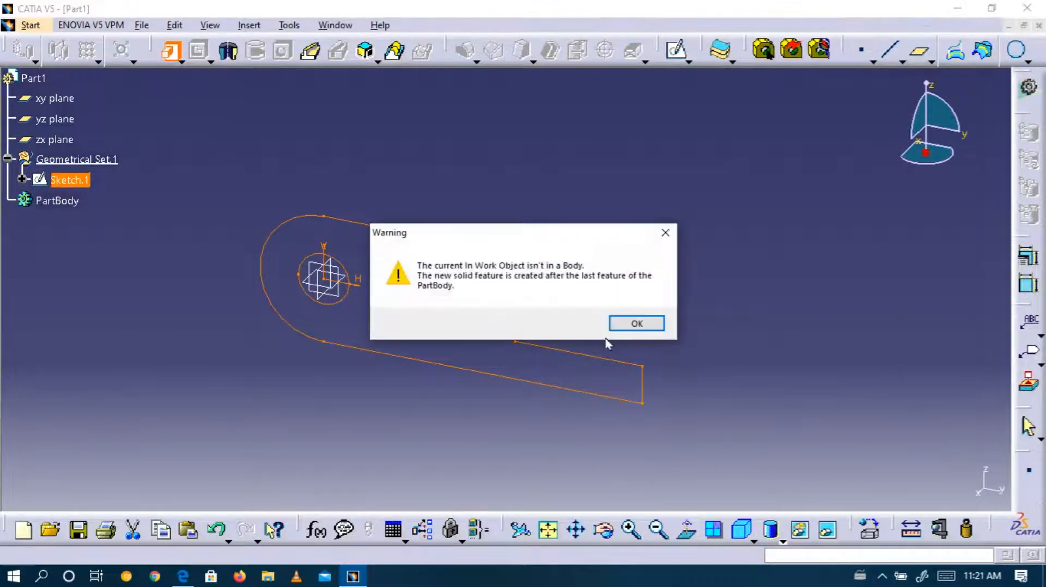
left_click(652, 325)
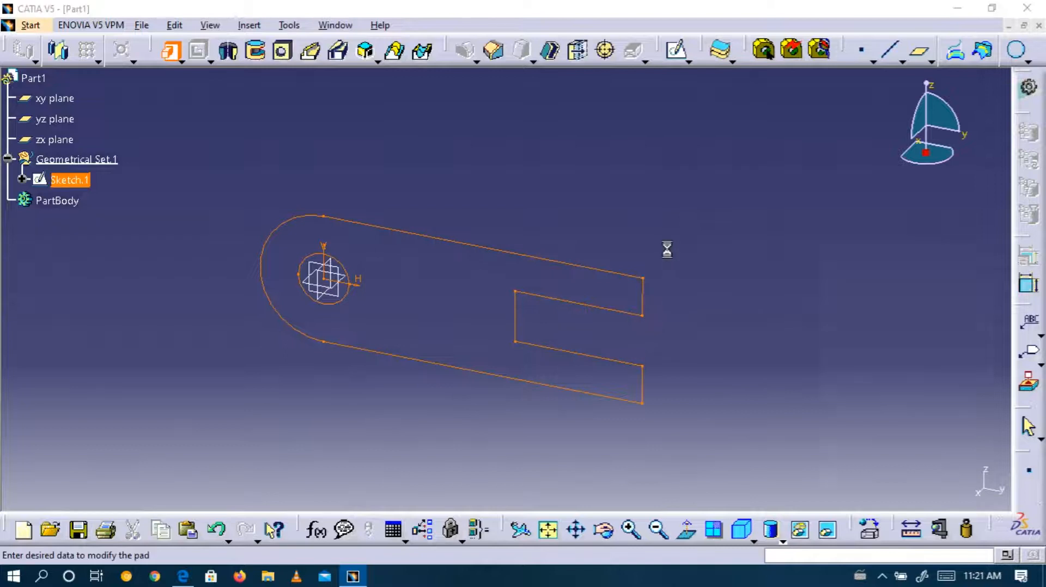
left_click(182, 576)
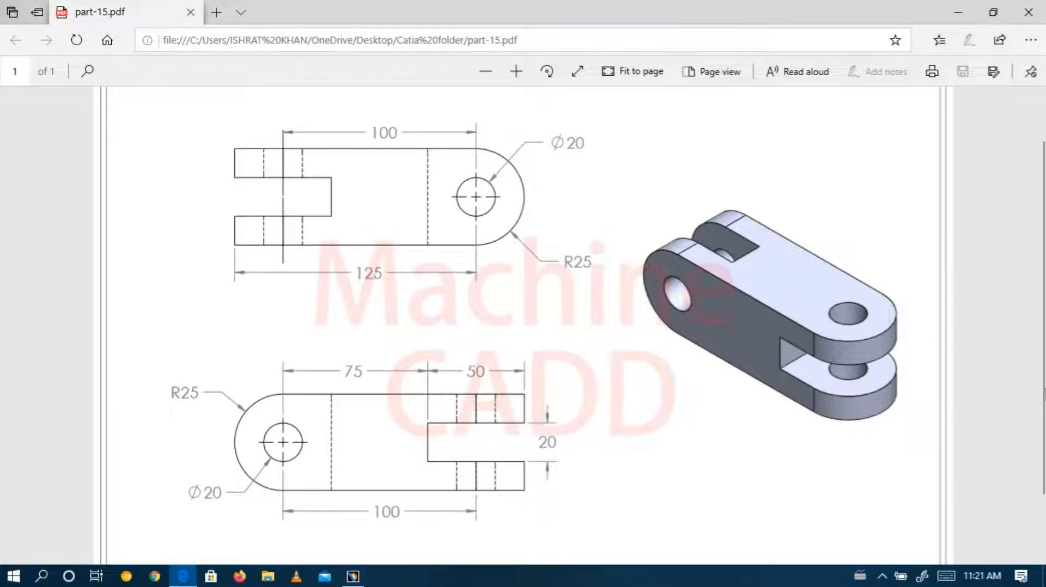
scroll(523, 327, "down", 1)
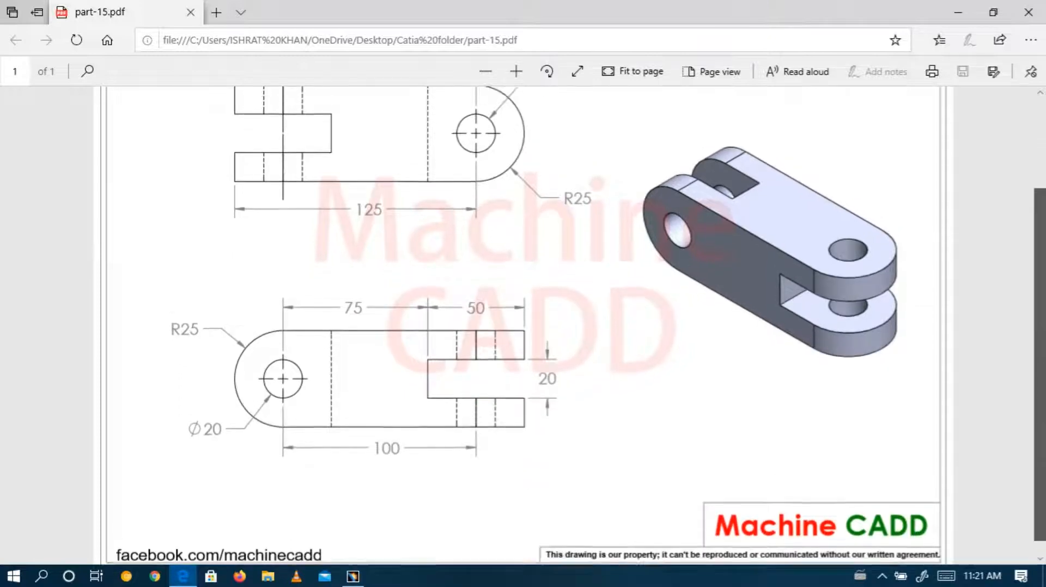
scroll(522, 327, "up", 2)
scroll(523, 327, "down", 1)
scroll(490, 250, "down", 1)
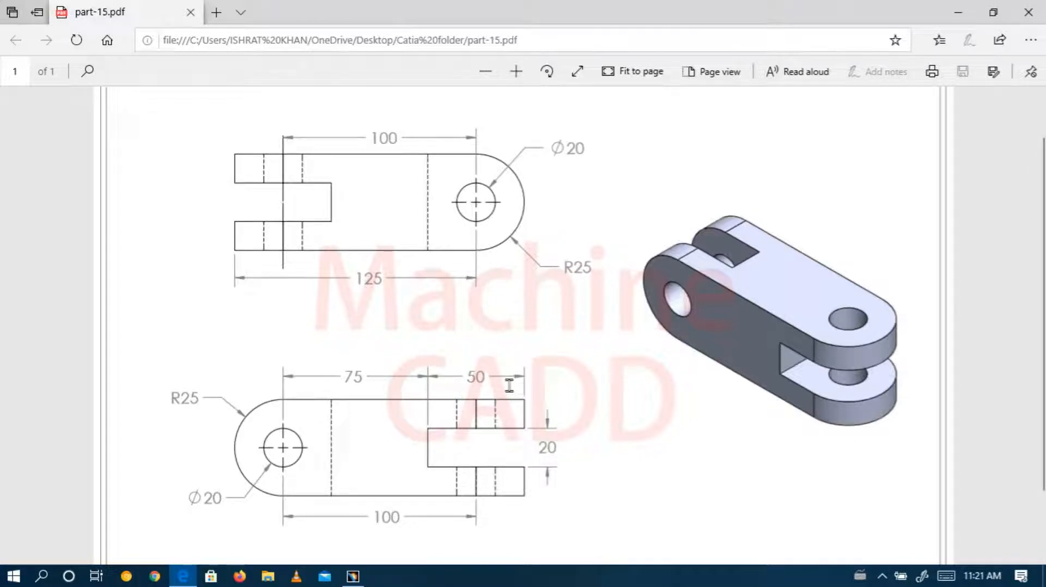
Return to CATIA and create the pad of the slotted profile with a length of 50 mm.
left_click(353, 576)
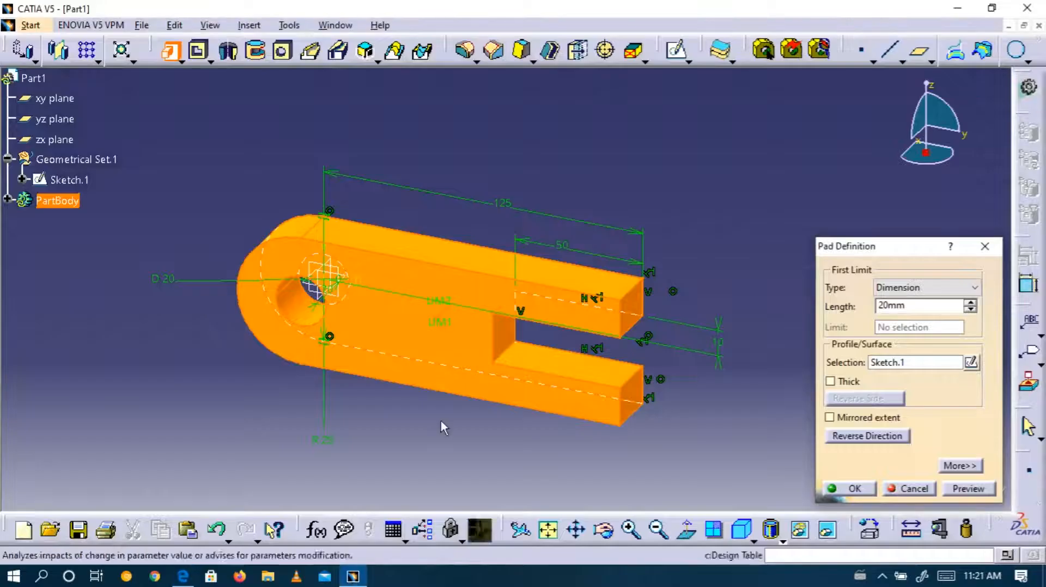
double_click(922, 306)
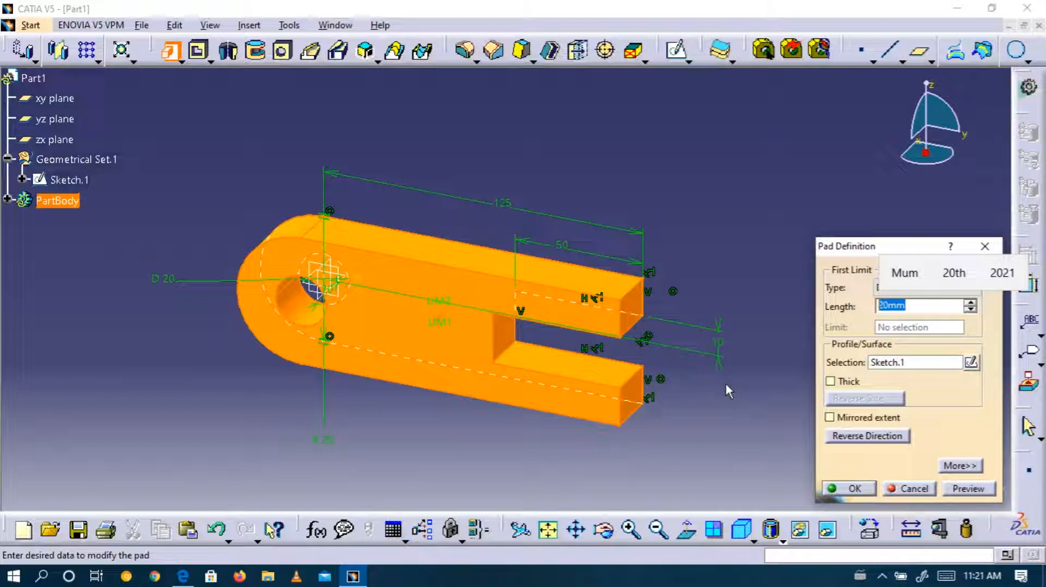
type("50")
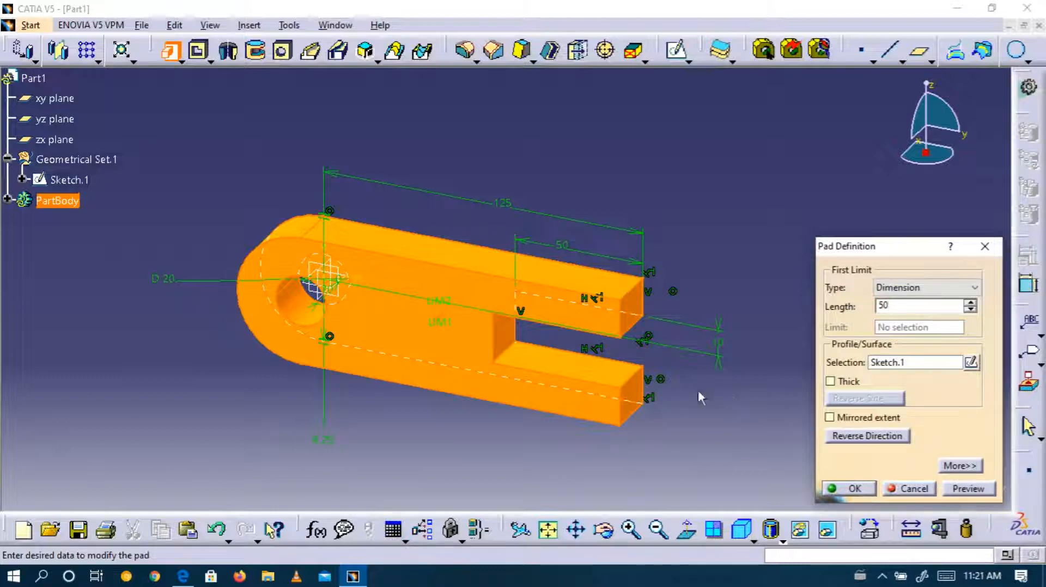
left_click(968, 489)
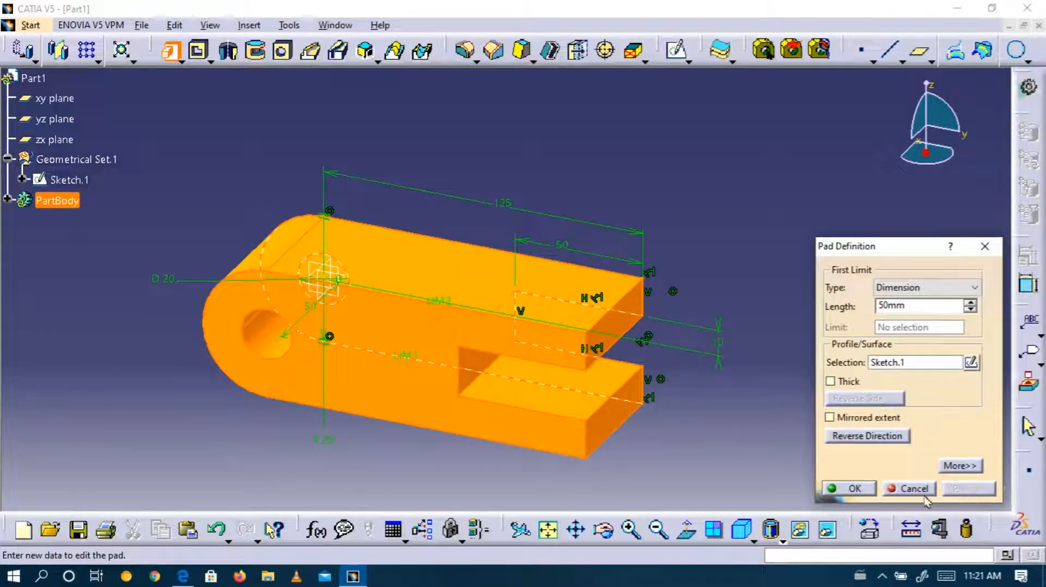
left_click(850, 489)
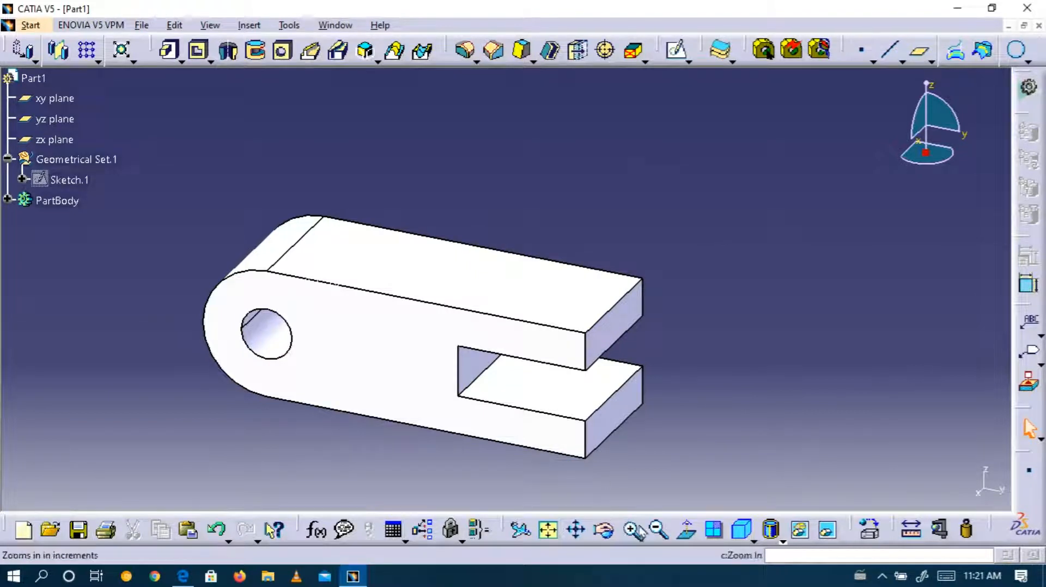
Consult the part-15.pdf drawing for the dimensions of the slot at the link's rounded end, and return to CATIA.
left_click(658, 529)
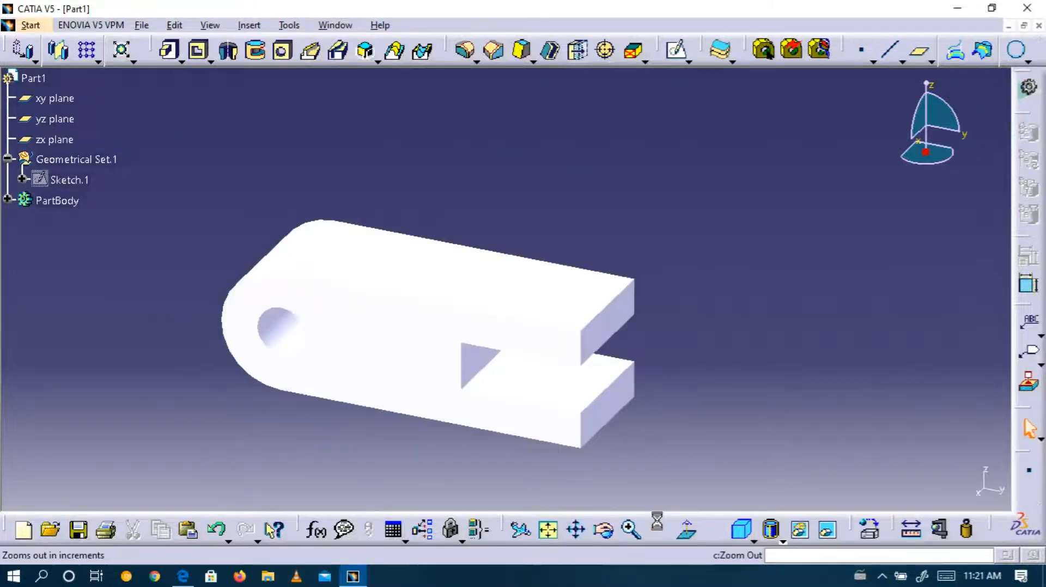
left_click(606, 531)
left_click_drag(234, 322, 248, 266)
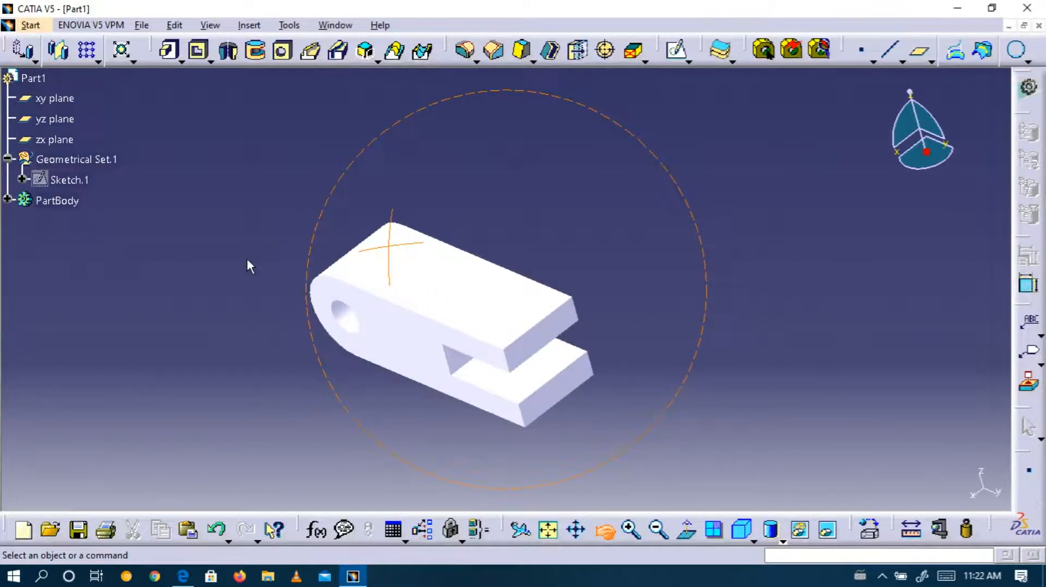
left_click(183, 576)
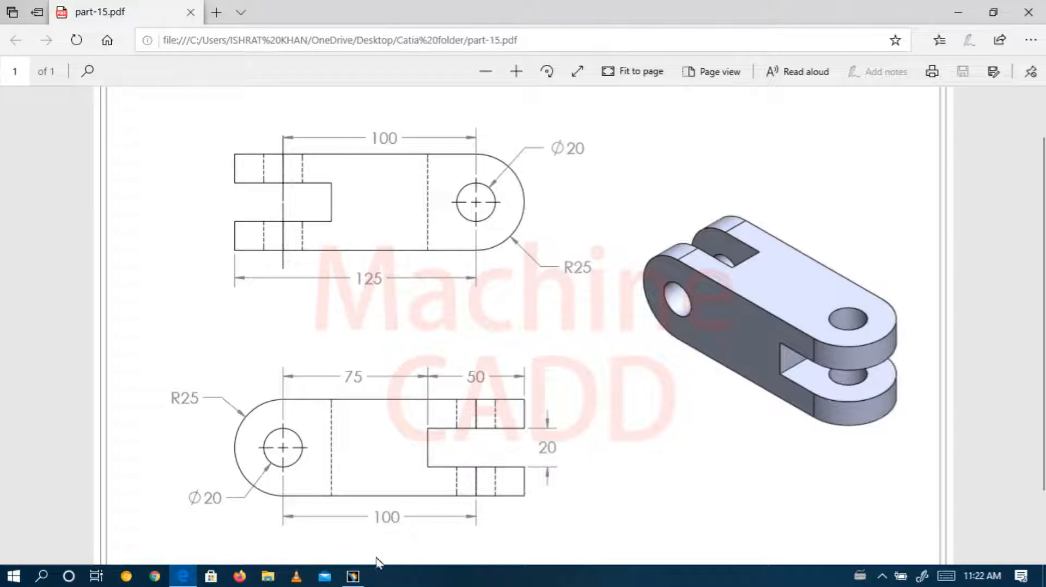
mouse_move(357, 579)
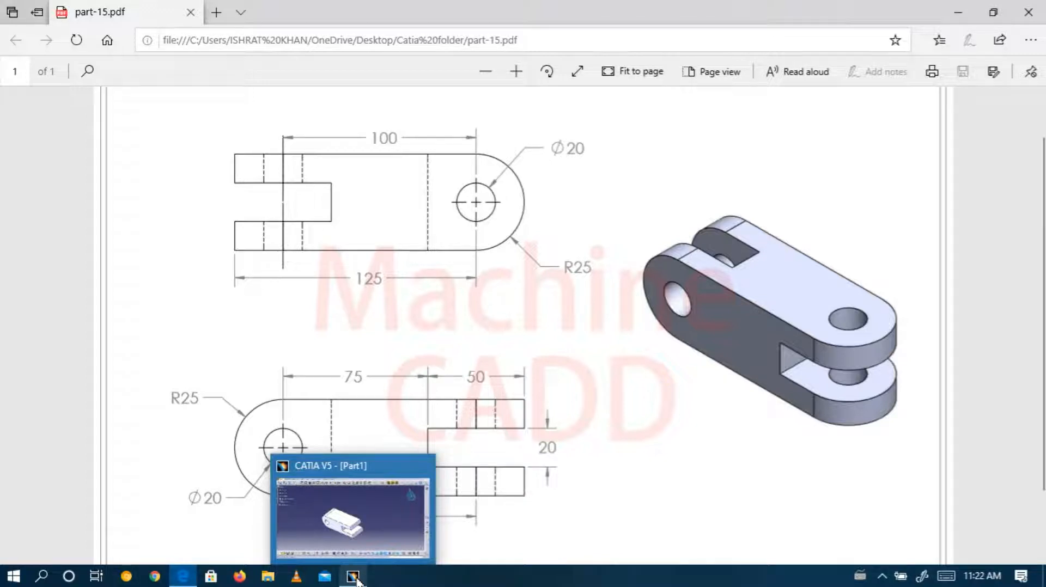
left_click(355, 578)
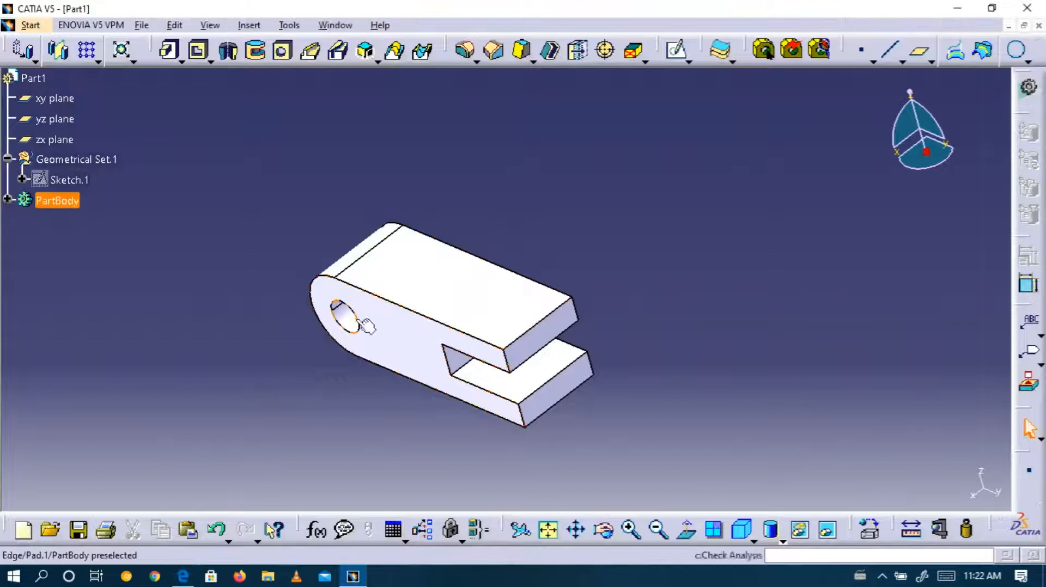
Start a sketch on the pad's large flat upper face, ready for the slot at the rounded end.
left_click(440, 292)
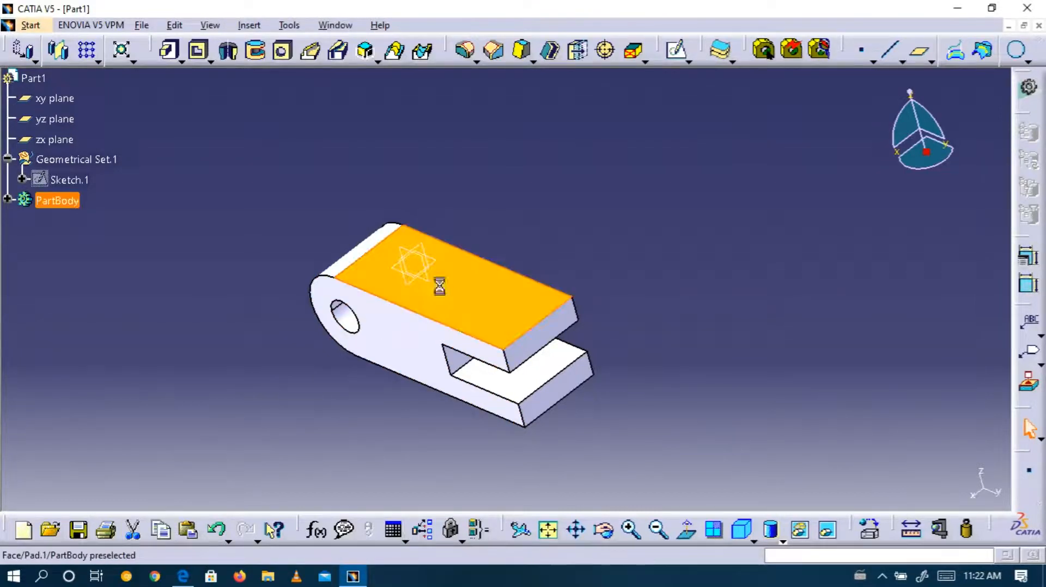
left_click(482, 292)
left_click(676, 50)
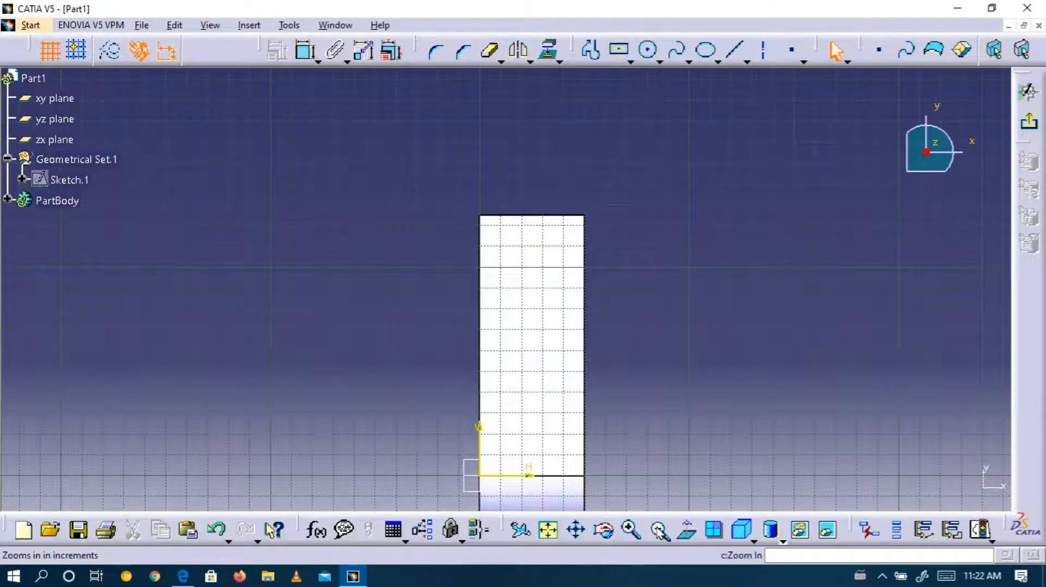
left_click(685, 533)
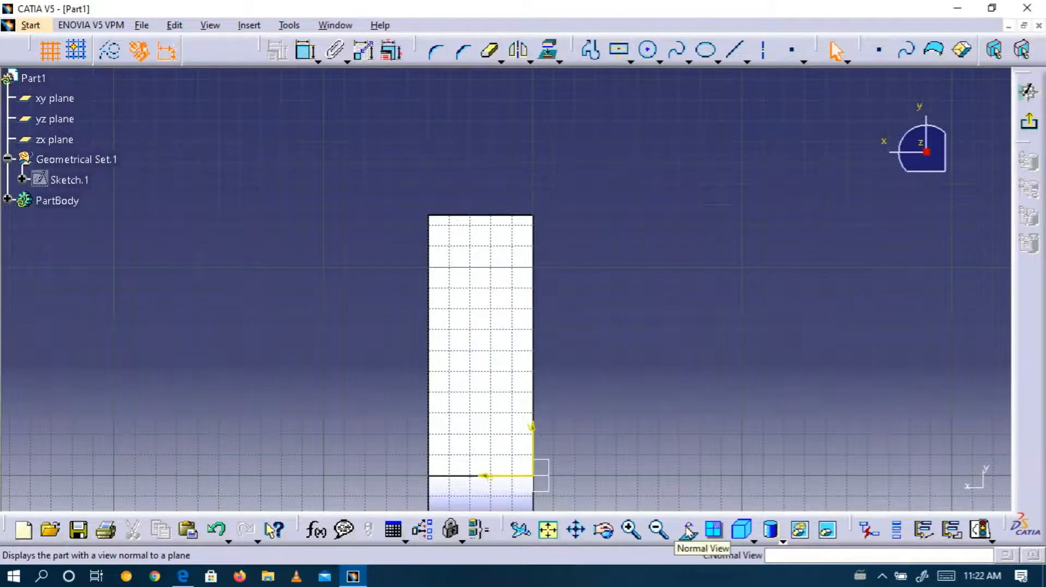
left_click(577, 529)
left_click_drag(597, 460, 589, 289)
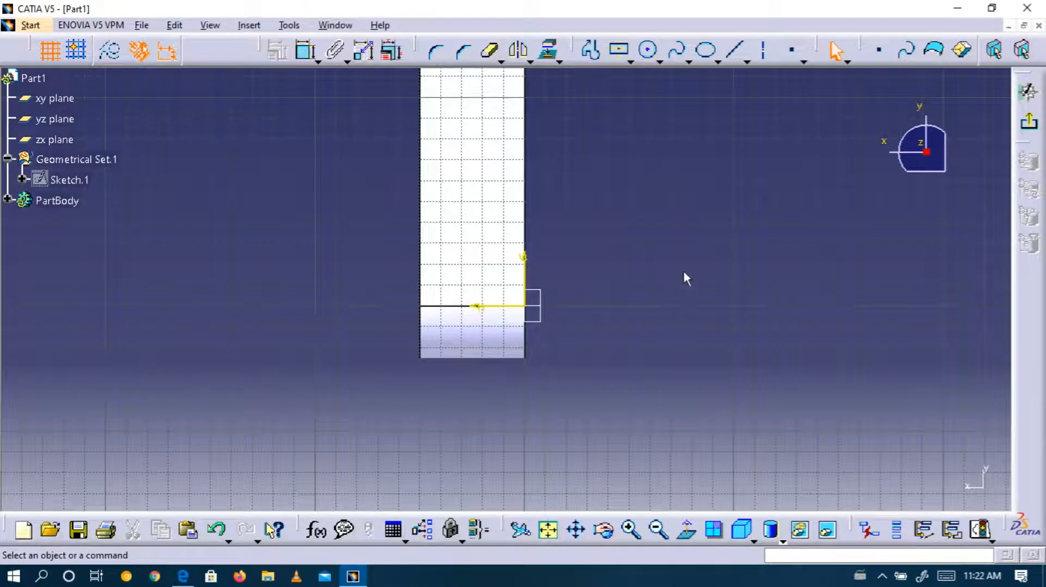
Project the two straight side edges of the link's rounded end onto the sketch plane with Project 3D Elements.
left_click(549, 50)
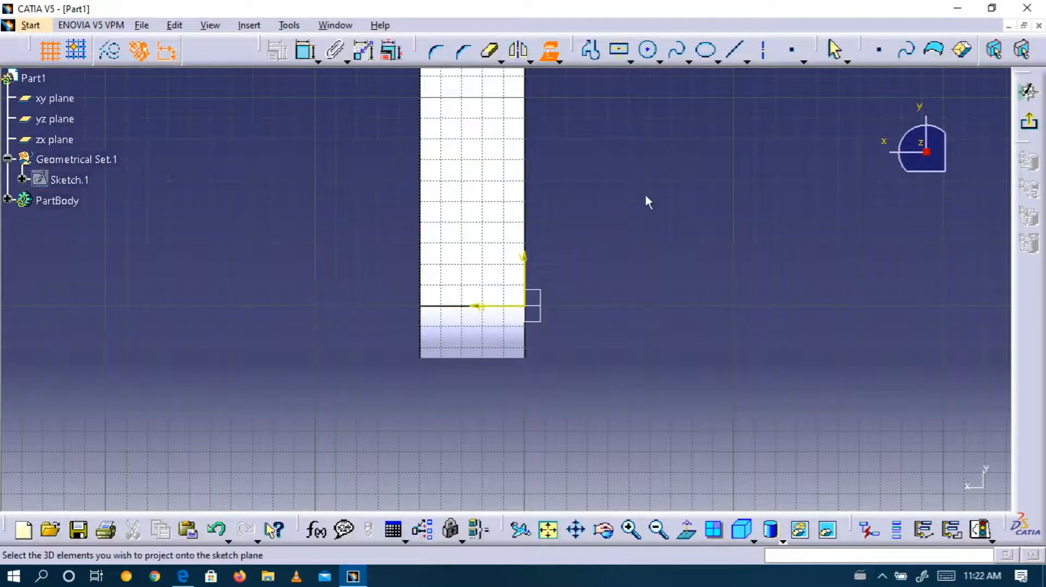
left_click(550, 53)
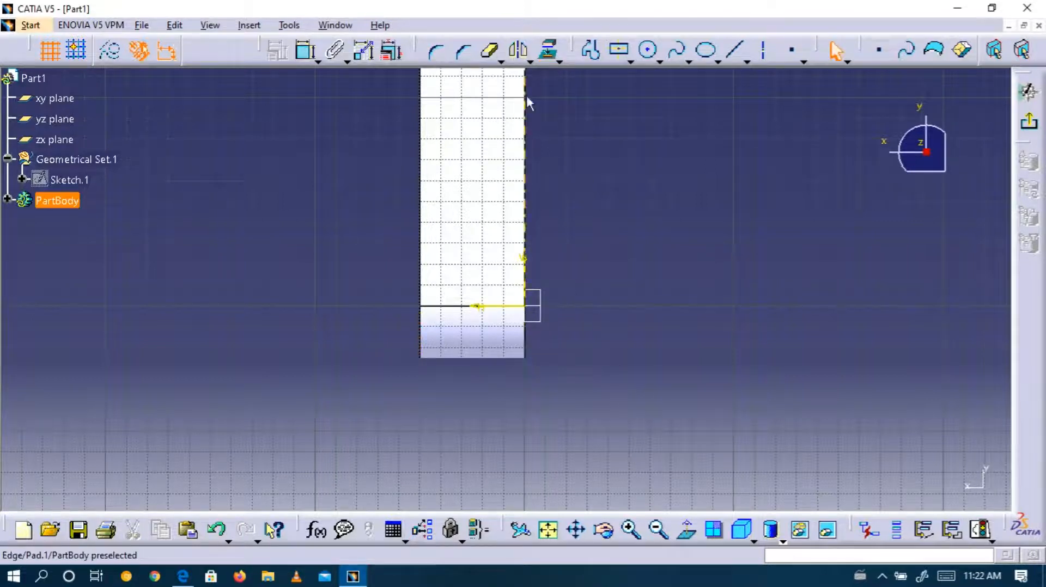
left_click(543, 55)
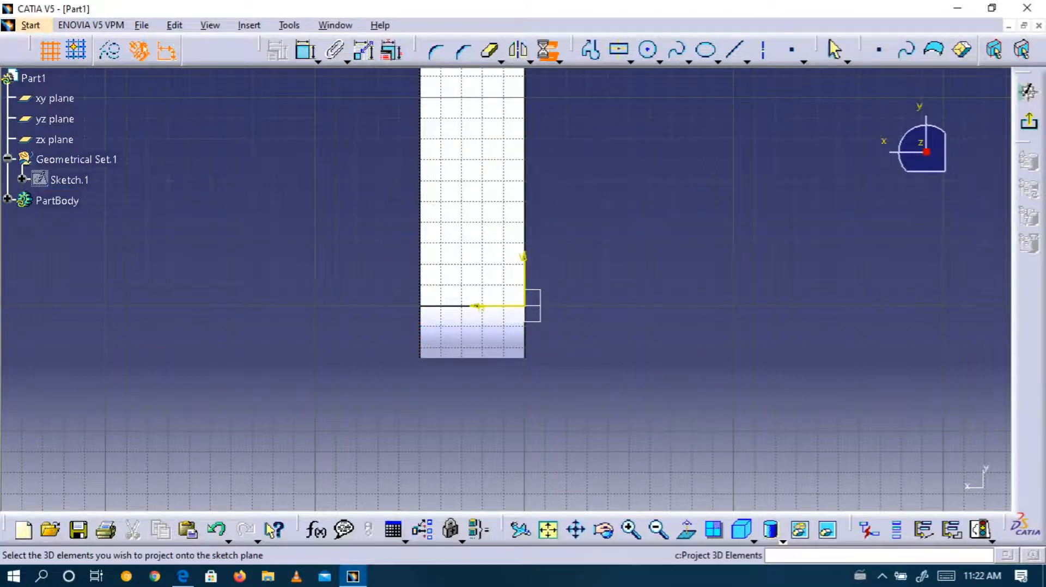
left_click(526, 343)
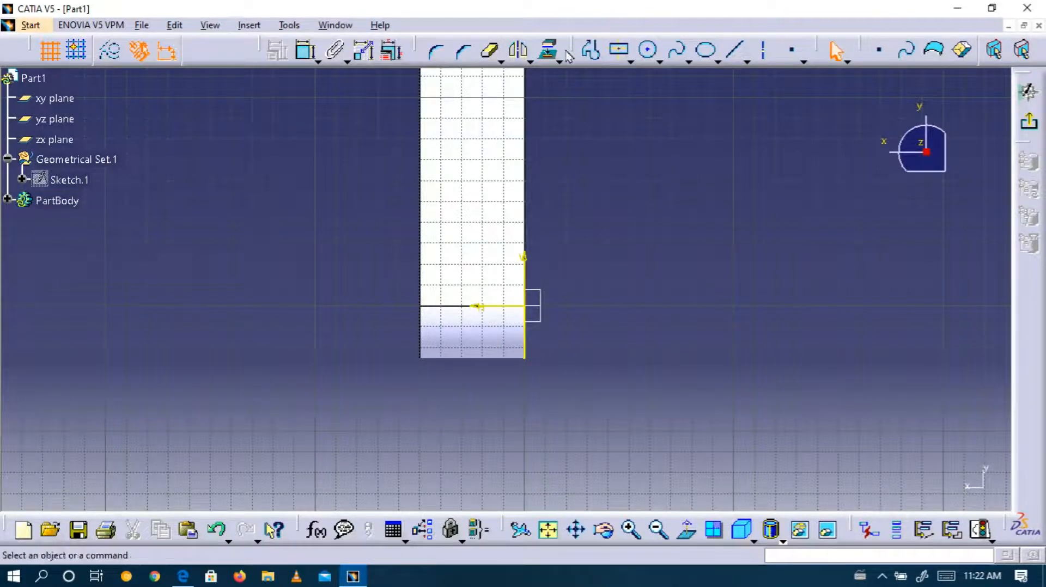
left_click(548, 51)
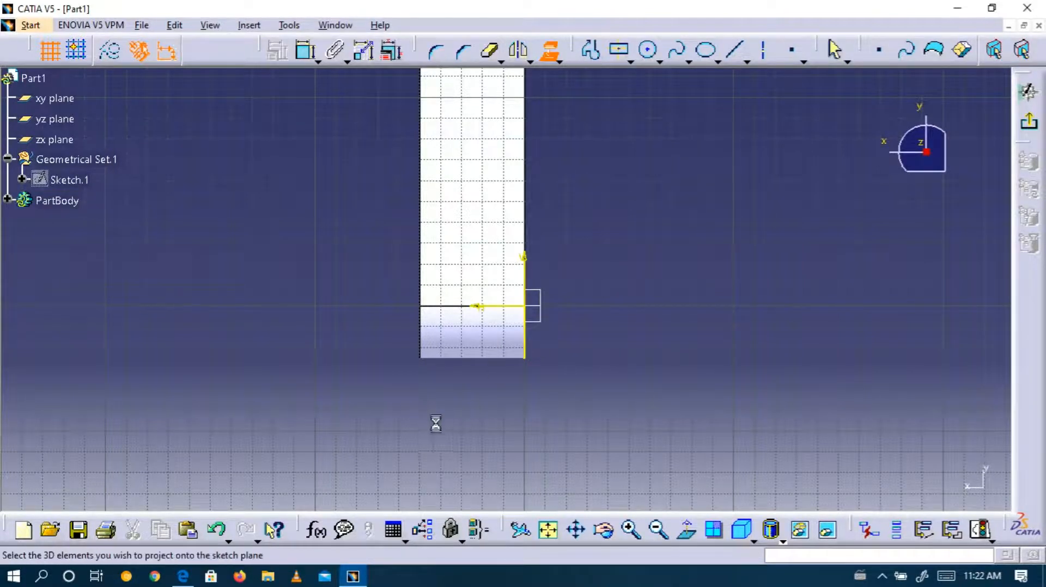
left_click(423, 343)
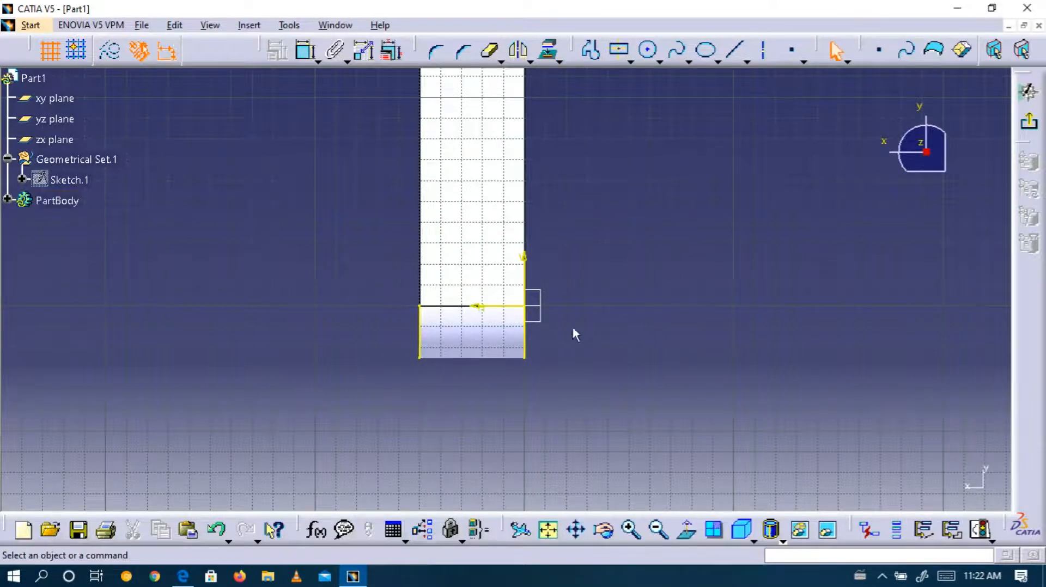
Convert the two projected side edges into axes and draw a horizontal axis joining their outer endpoints along the rounded end.
left_click(526, 341)
left_click(763, 50)
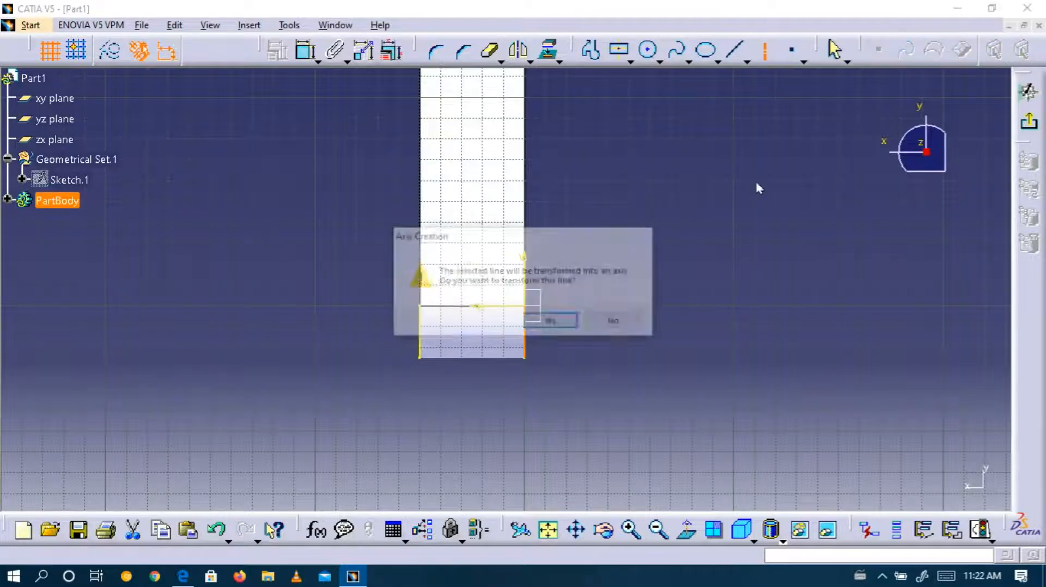
left_click(553, 322)
left_click(421, 345)
left_click(763, 50)
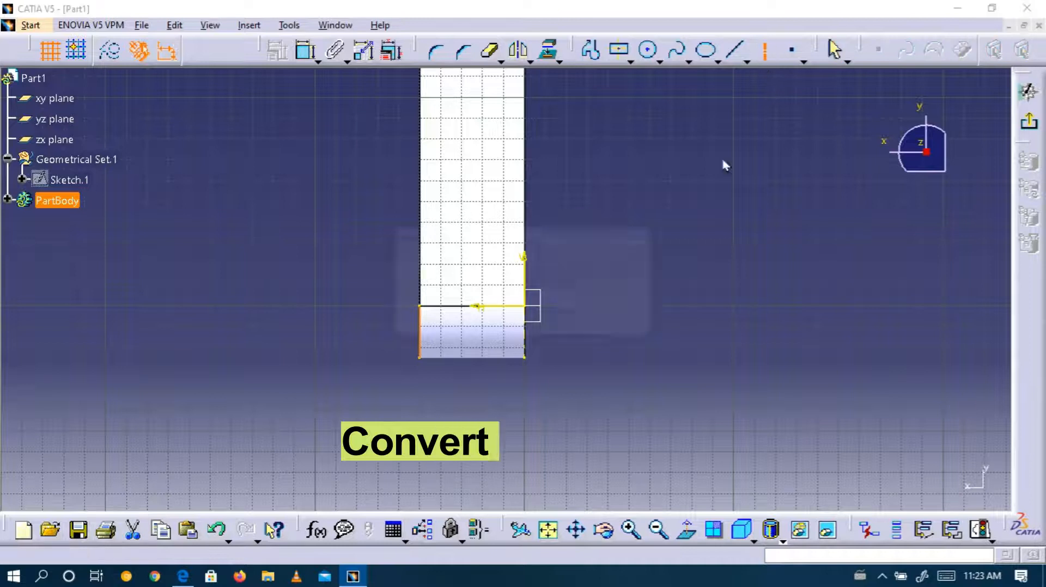
key("Return")
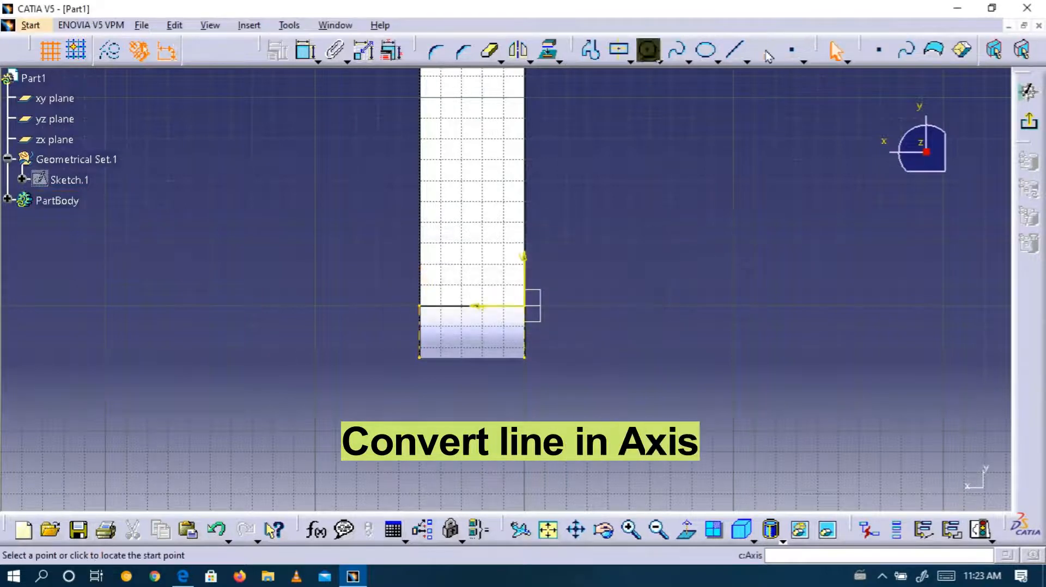
left_click(420, 358)
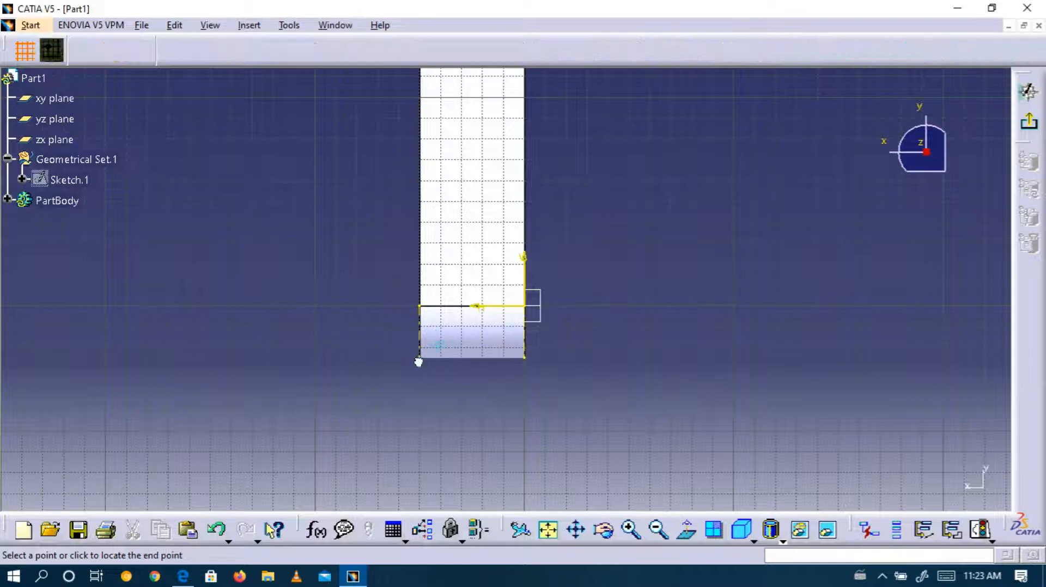
left_click(524, 358)
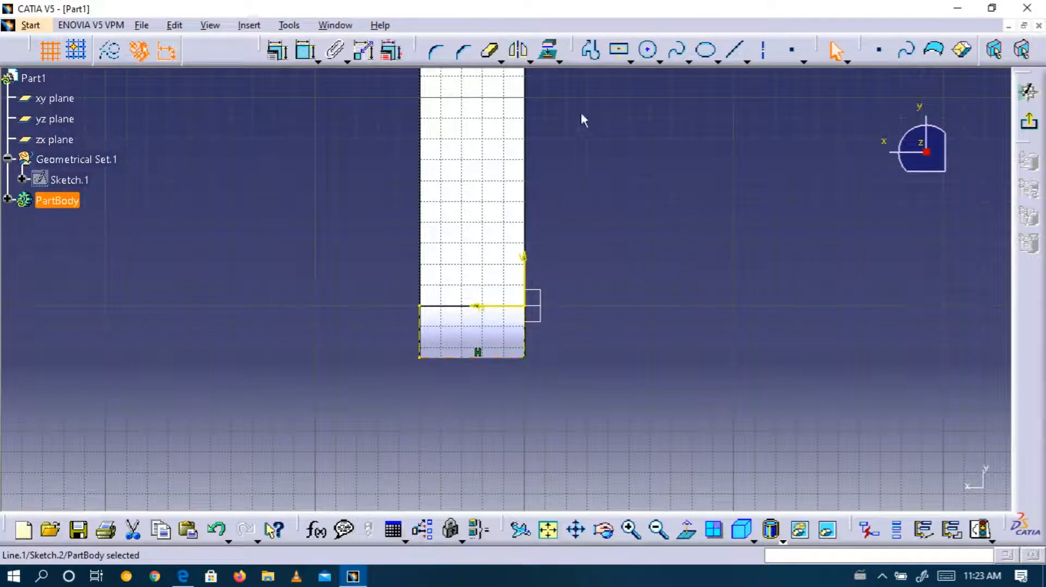
Draw a centered rectangle about 24 mm wide, centred on the horizontal end axis and reaching about 40 mm into the link.
left_click(619, 50)
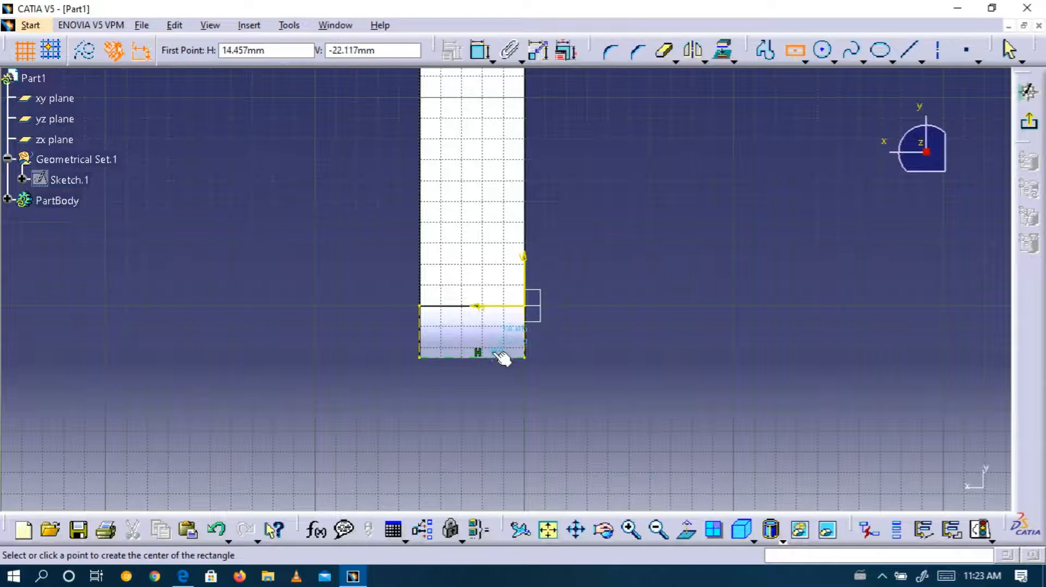
left_click(474, 360)
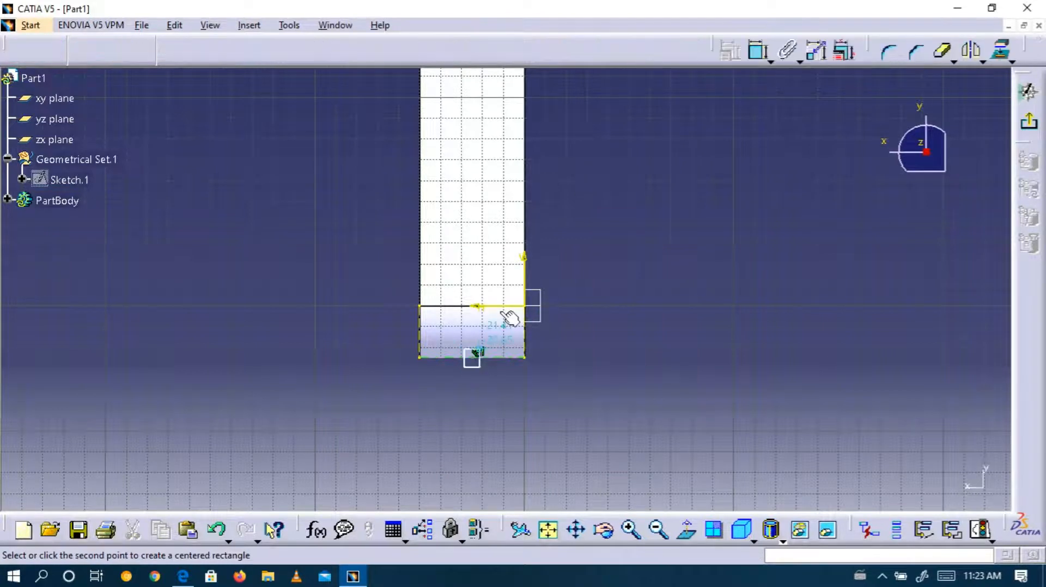
left_click(497, 274)
left_click(655, 245)
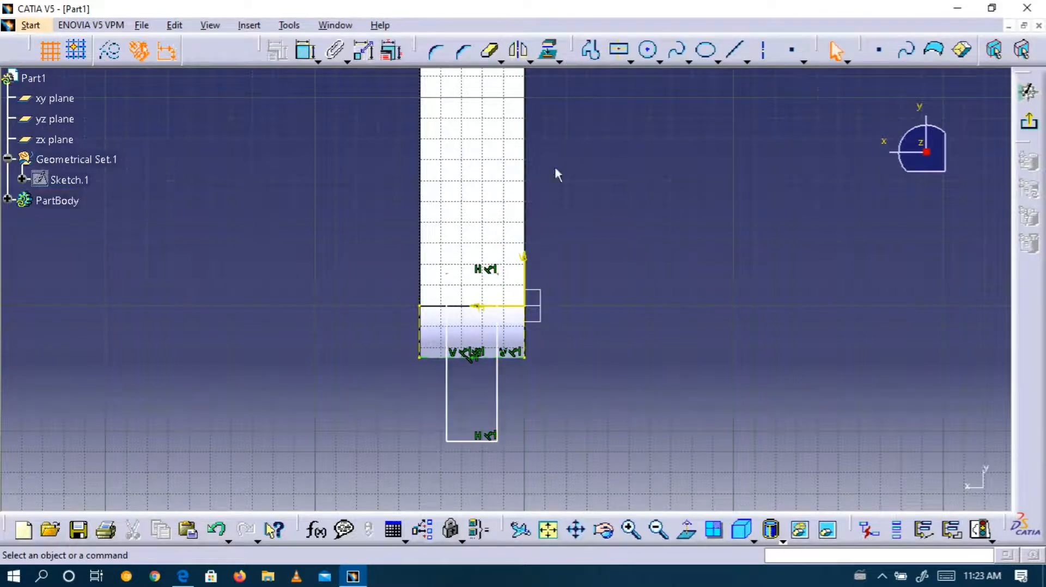
Dimension the centered rectangle's width and set it to 20 mm.
left_click(306, 52)
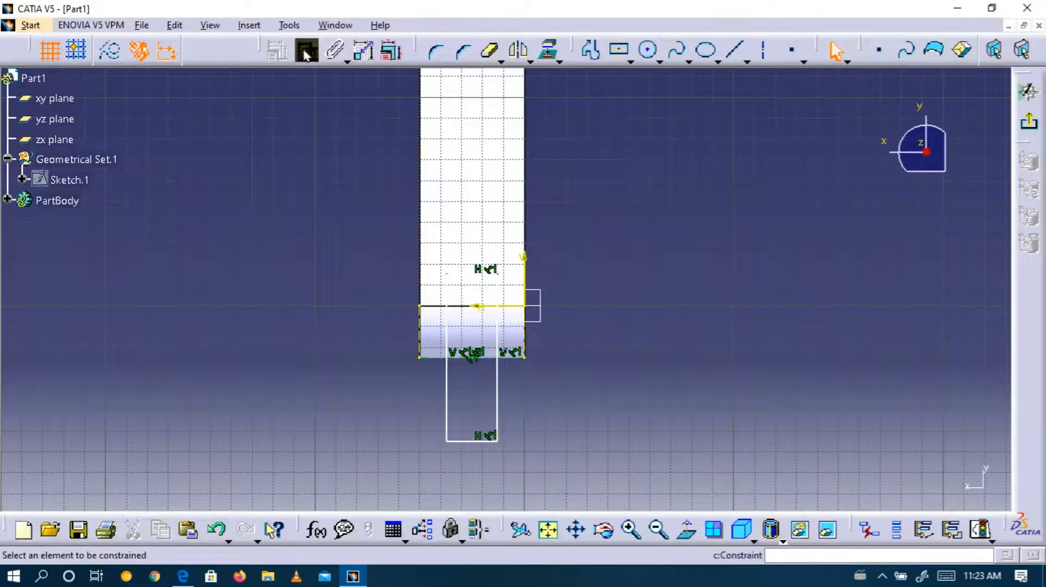
left_click(479, 441)
left_click(476, 469)
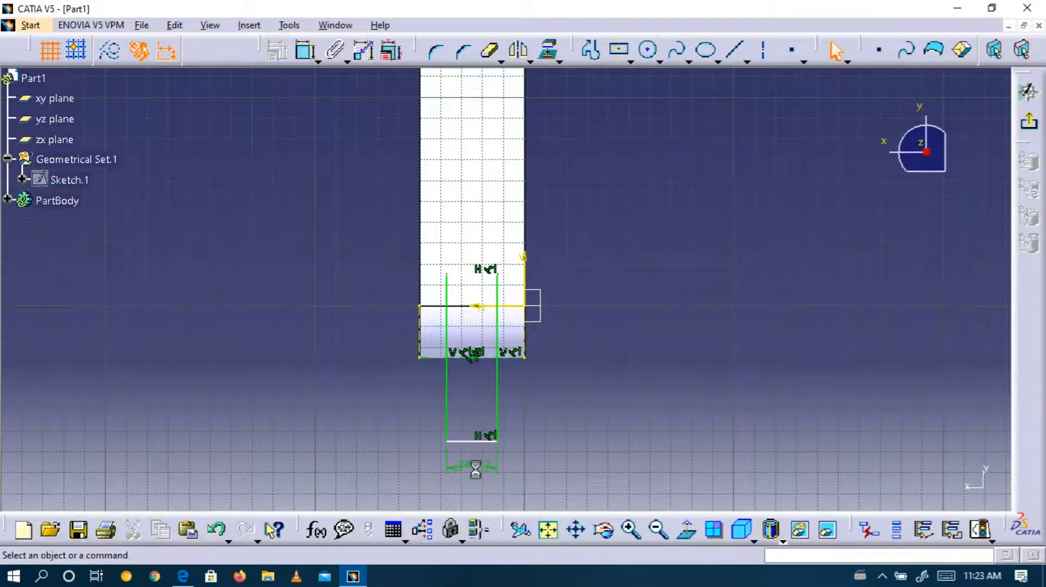
right_click(485, 470)
mouse_move(560, 457)
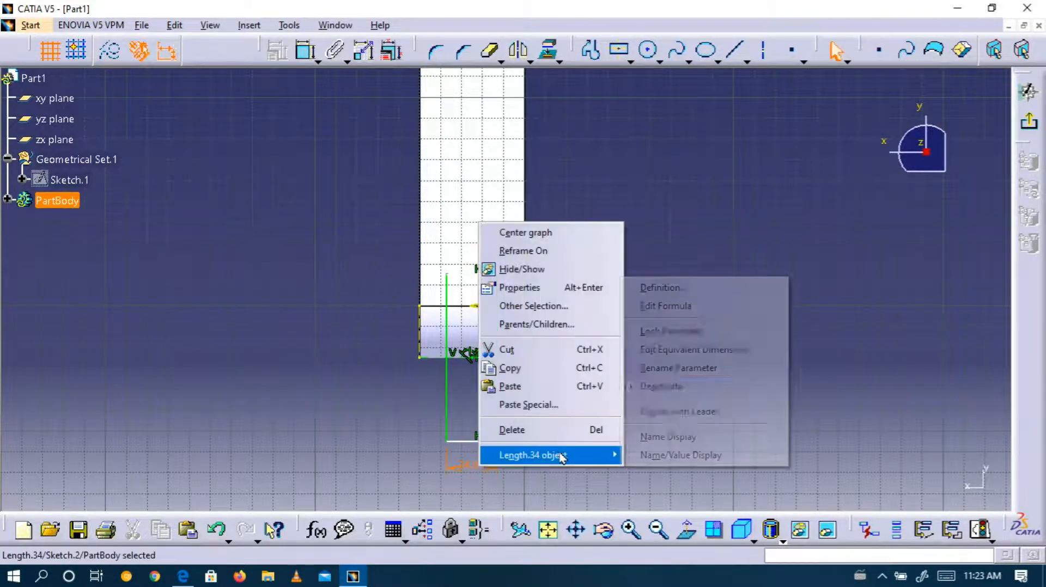
left_click(663, 288)
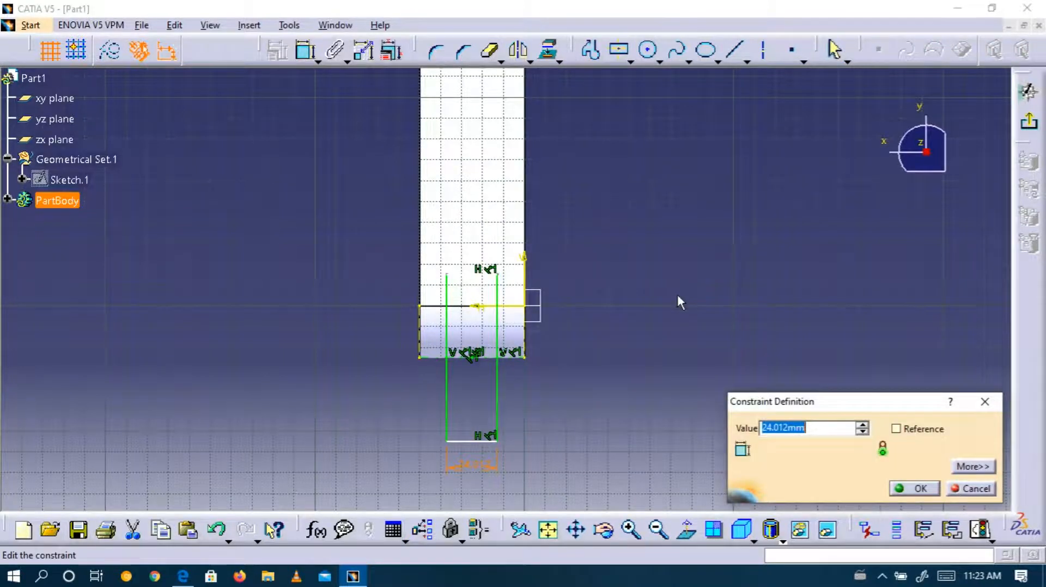
type("20")
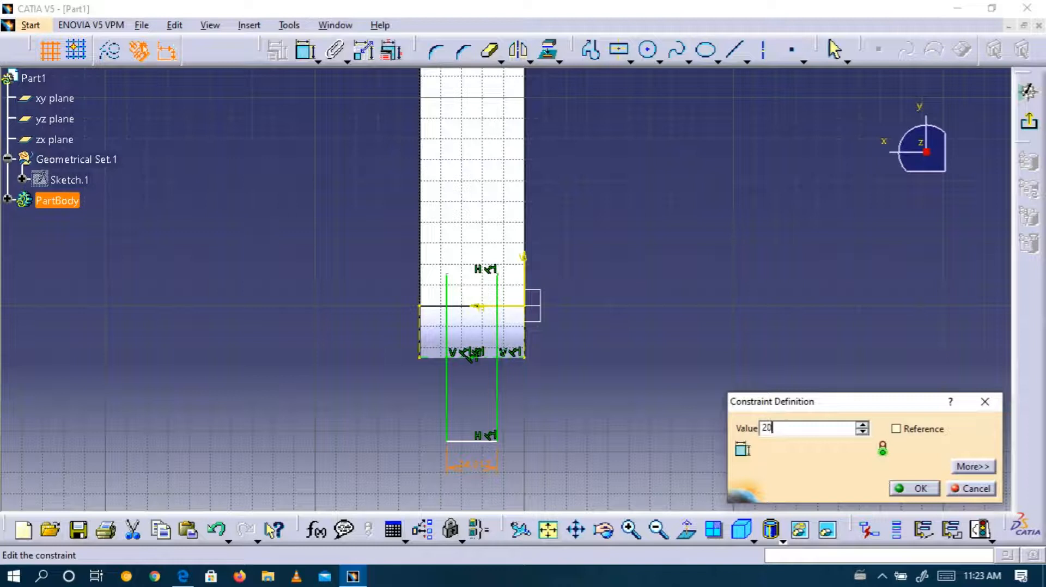
key("Return")
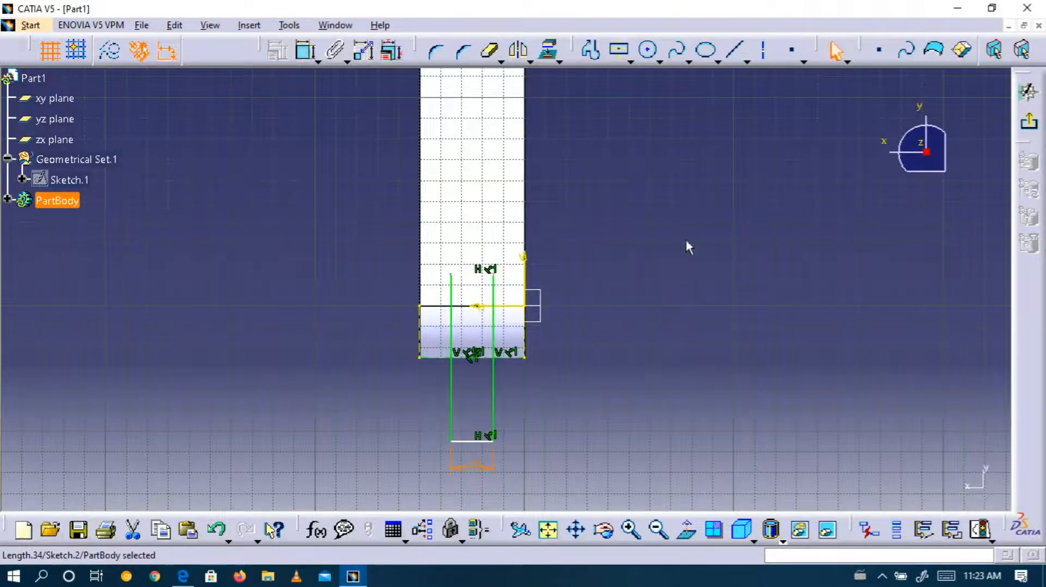
left_click(657, 276)
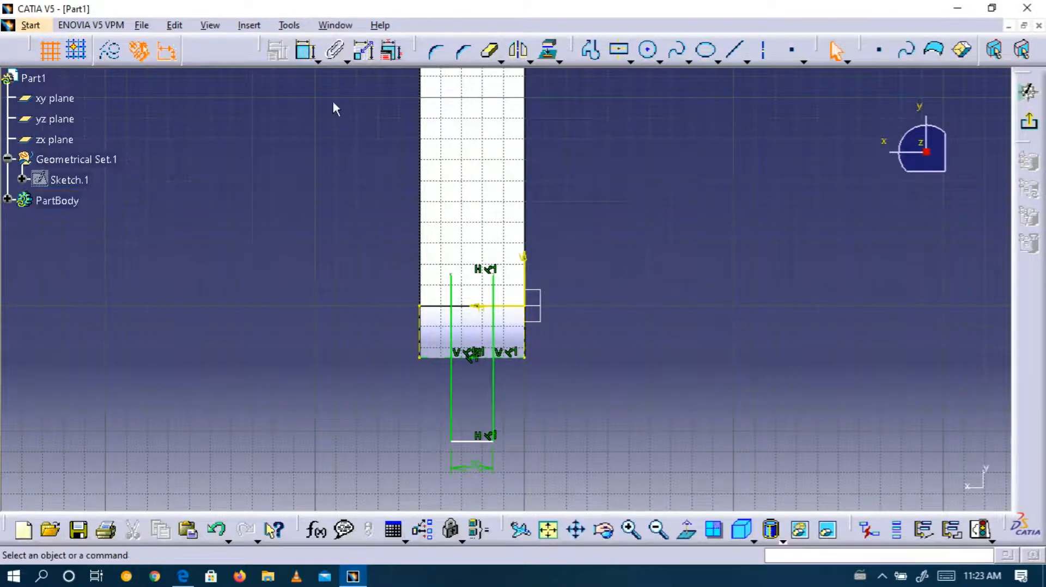
Dimension the distance from the end axis's endpoint to the rectangle's inner horizontal edge and set it to 50 mm.
left_click(305, 51)
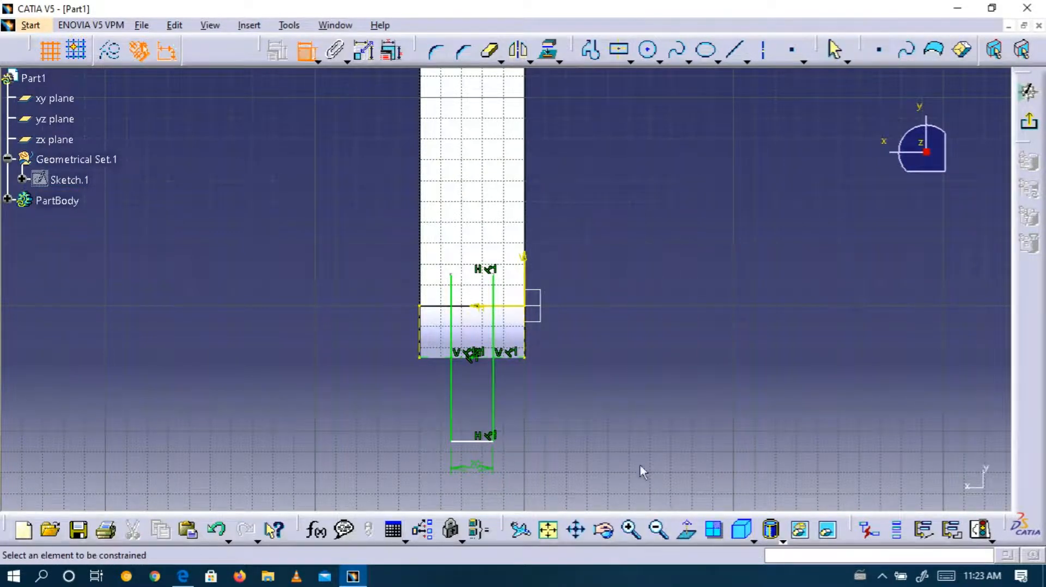
left_click(525, 359)
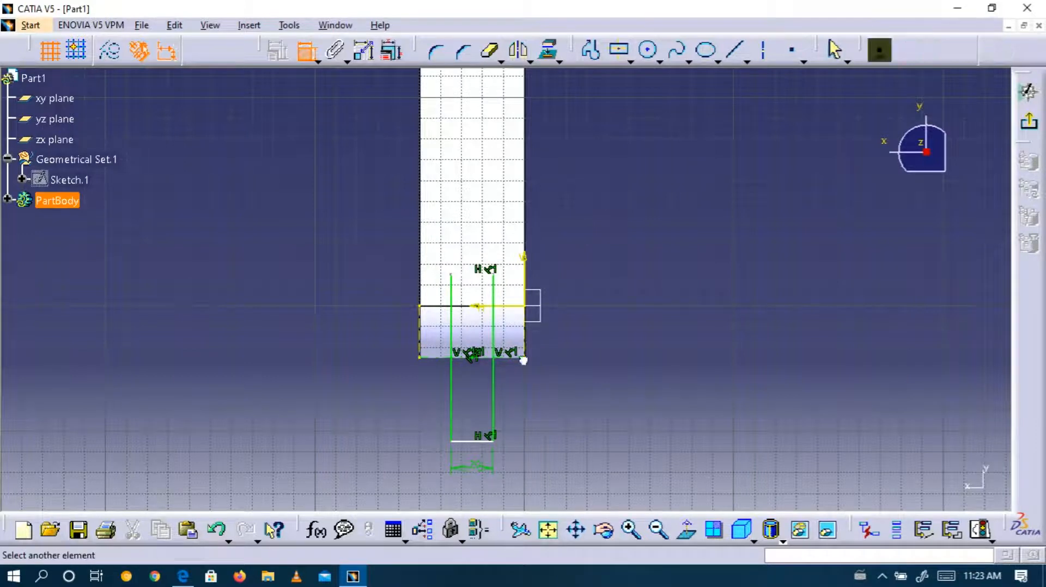
left_click(472, 275)
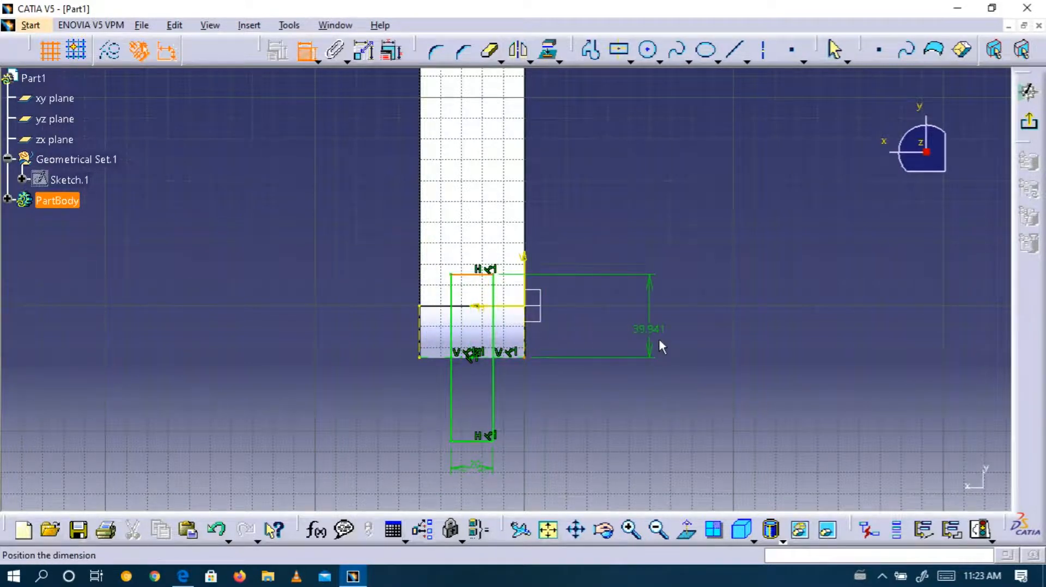
left_click(647, 322)
double_click(648, 323)
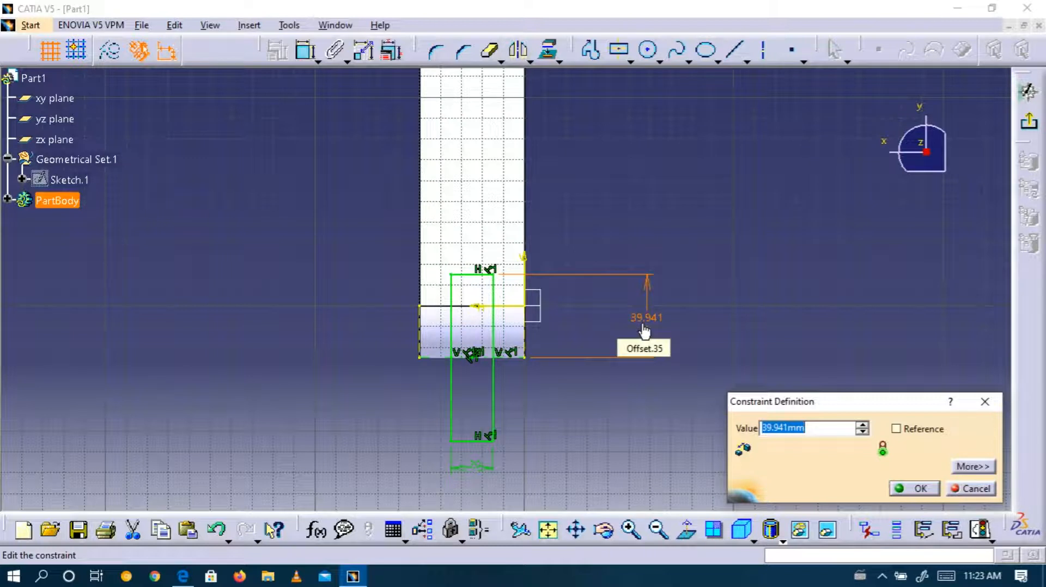
type("50")
key("Return")
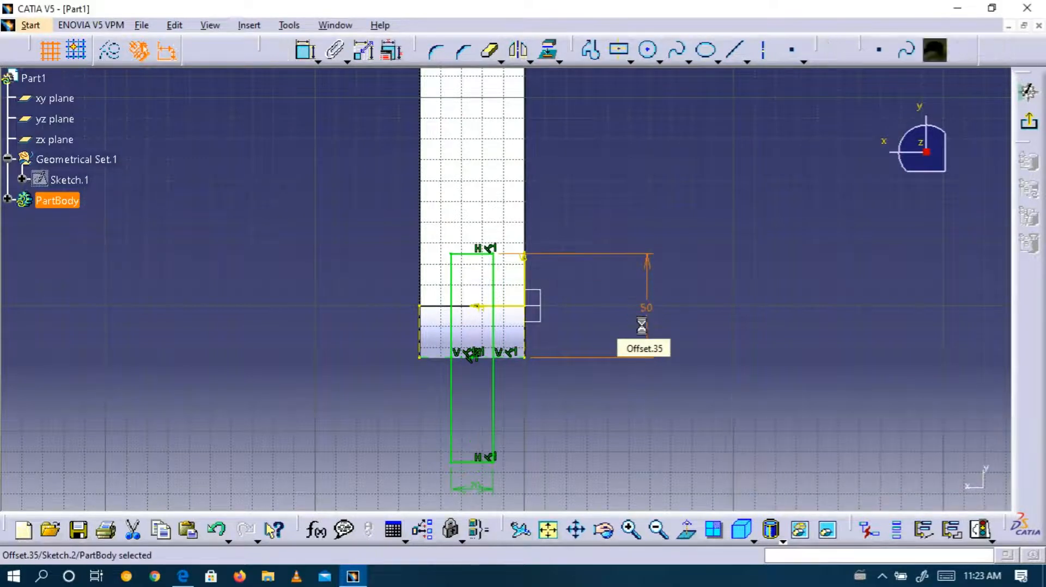
Leave the sketch and cut the rectangle profile as a 53 mm deep pocket through the rounded end.
left_click(751, 257)
left_click(1029, 121)
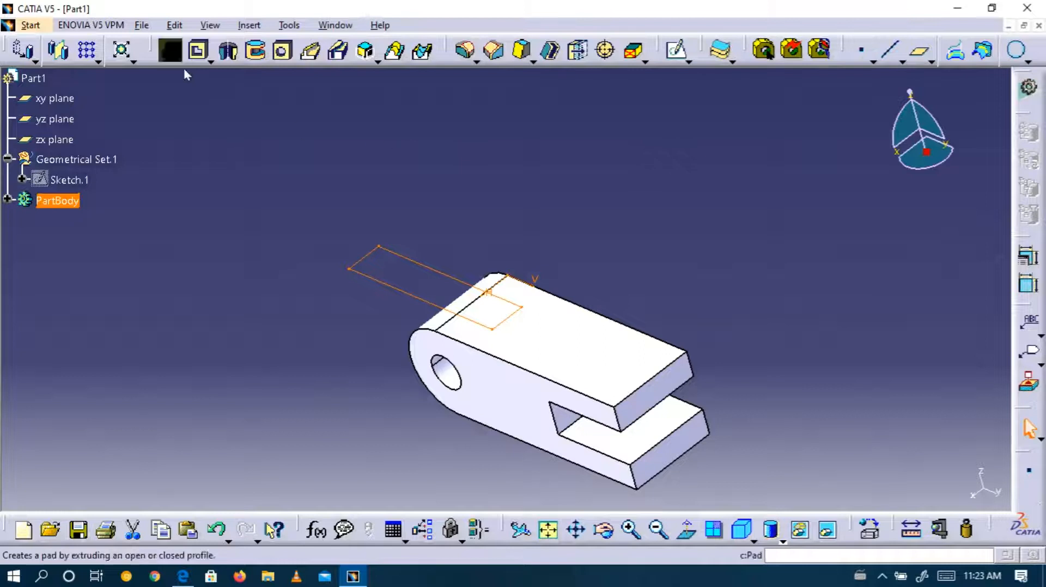
left_click(199, 51)
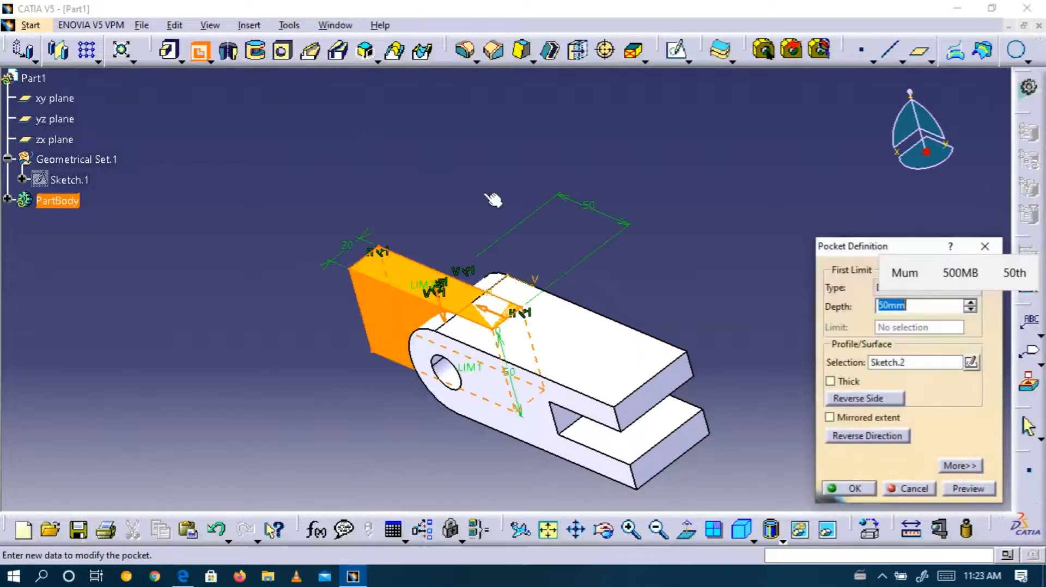
left_click(970, 304)
left_click(970, 303)
left_click(970, 303)
left_click(976, 492)
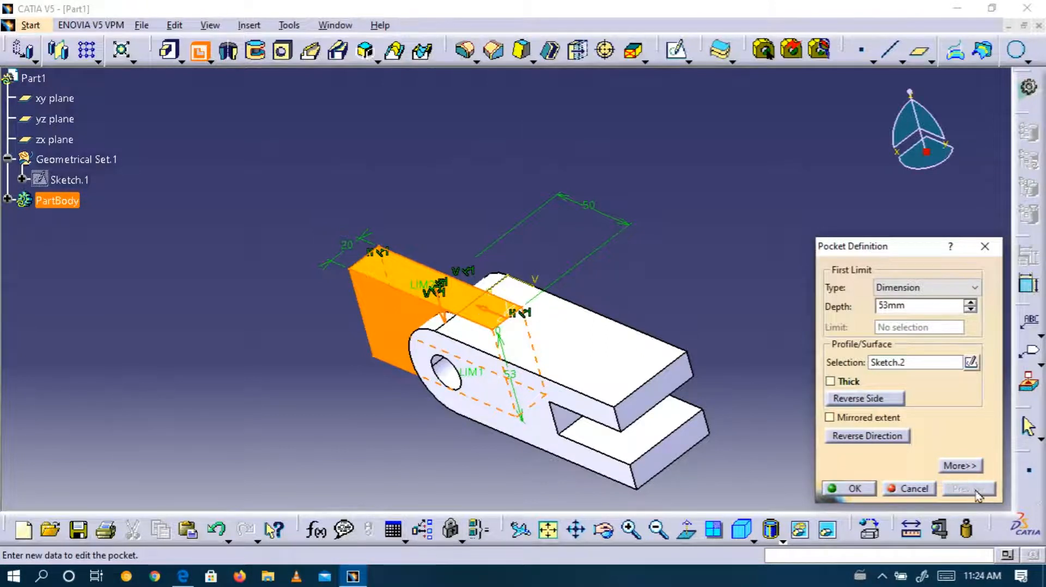
left_click(860, 496)
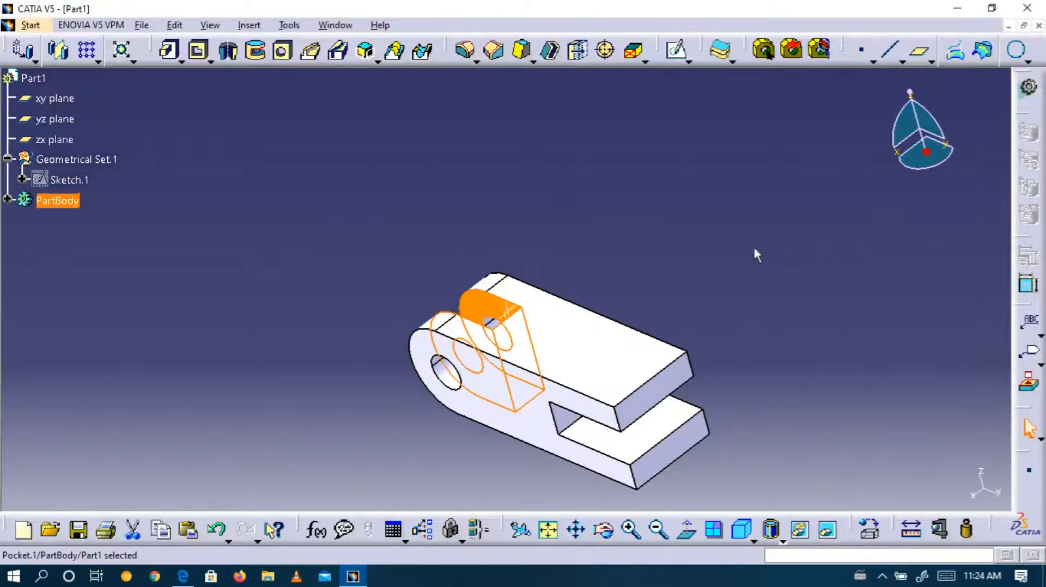
Consult the part-15.pdf drawing and round the four vertical corner edges of the square forked end with a 25 mm Edge Fillet.
left_click(604, 529)
left_click_drag(327, 362, 381, 322)
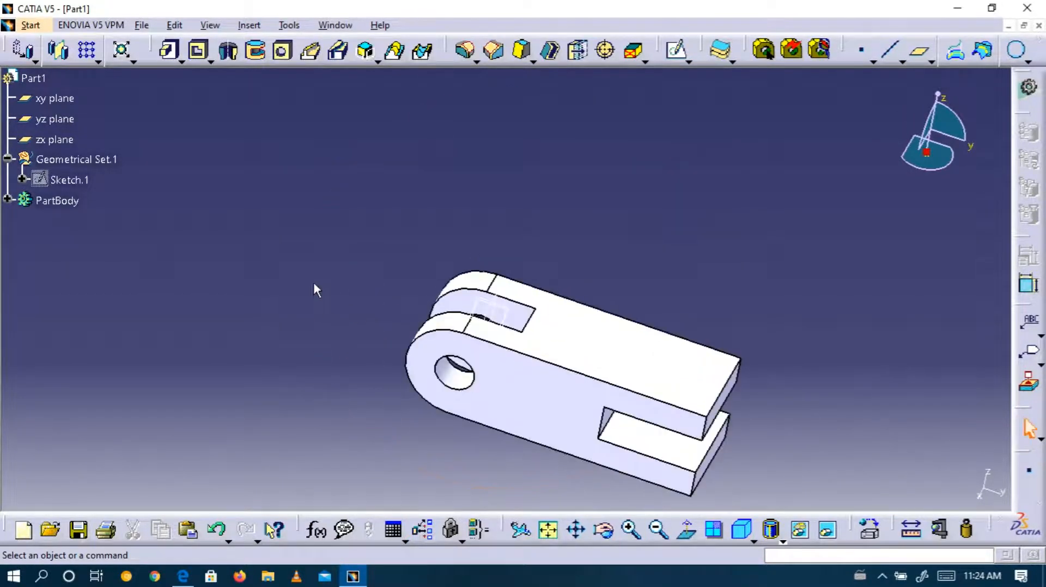
left_click(185, 577)
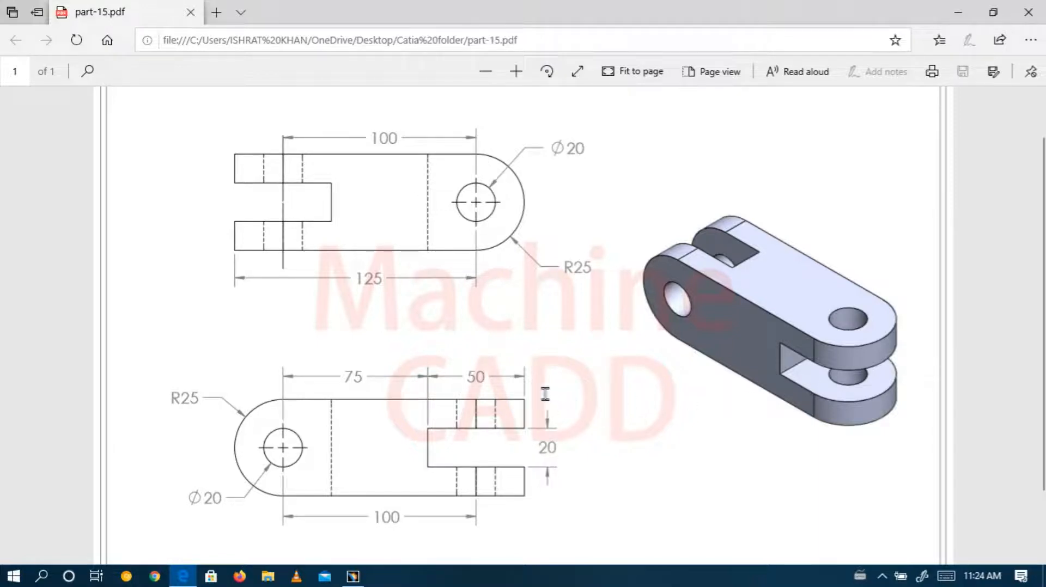
left_click(357, 571)
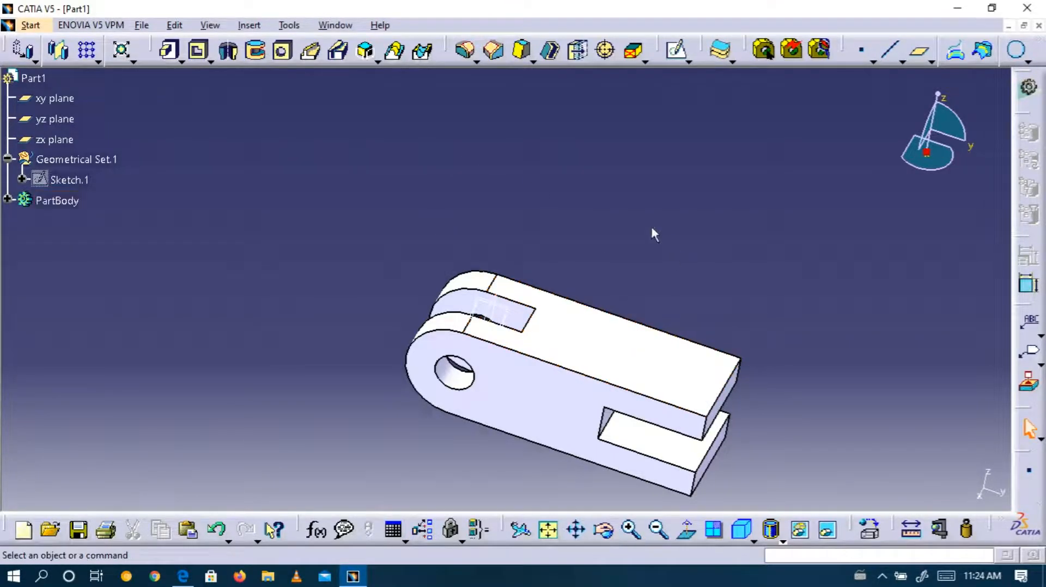
left_click(465, 51)
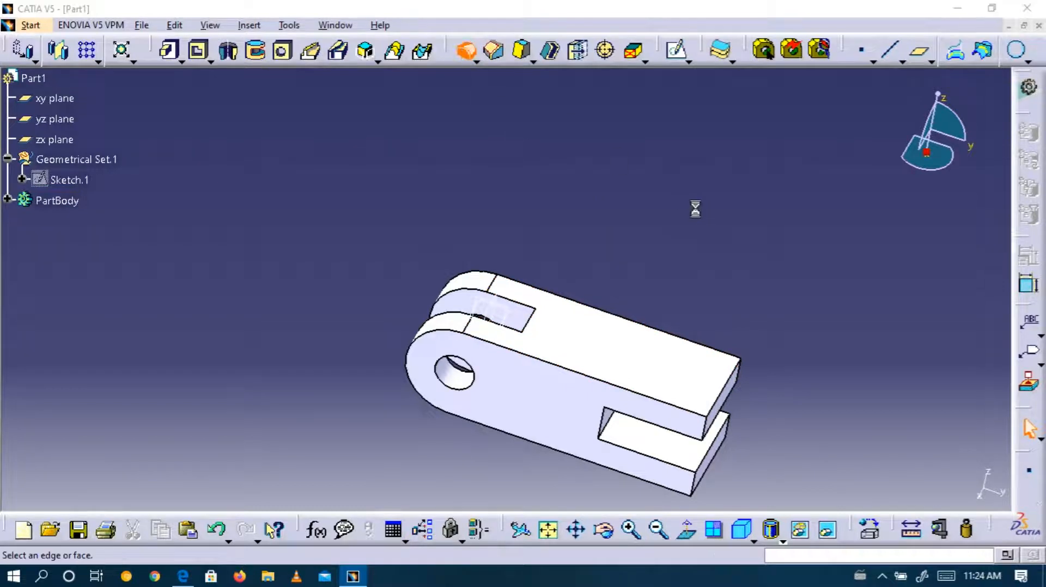
left_click(576, 529)
left_click_drag(662, 397, 404, 294)
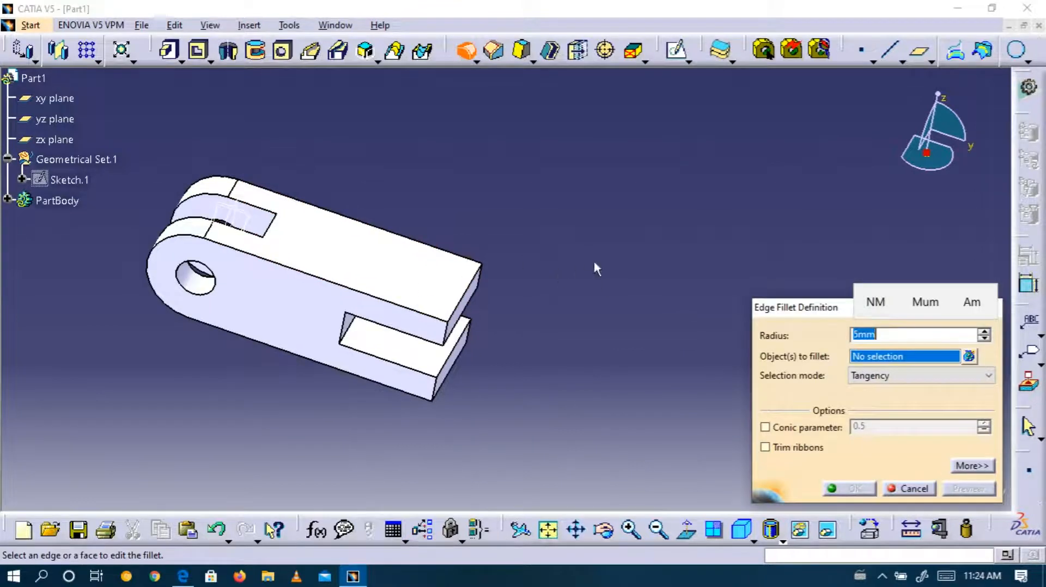
left_click(444, 335)
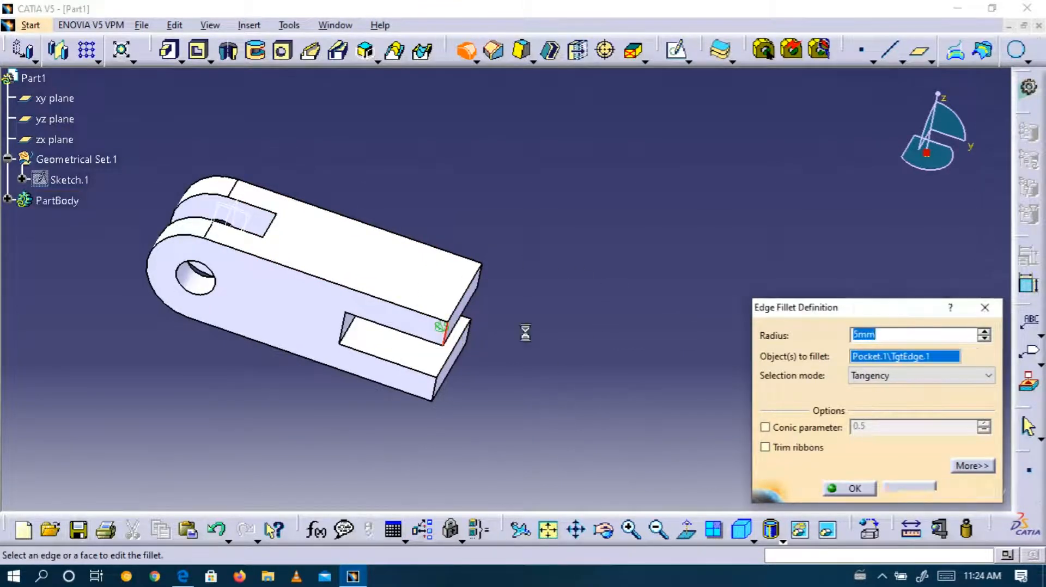
left_click(480, 278)
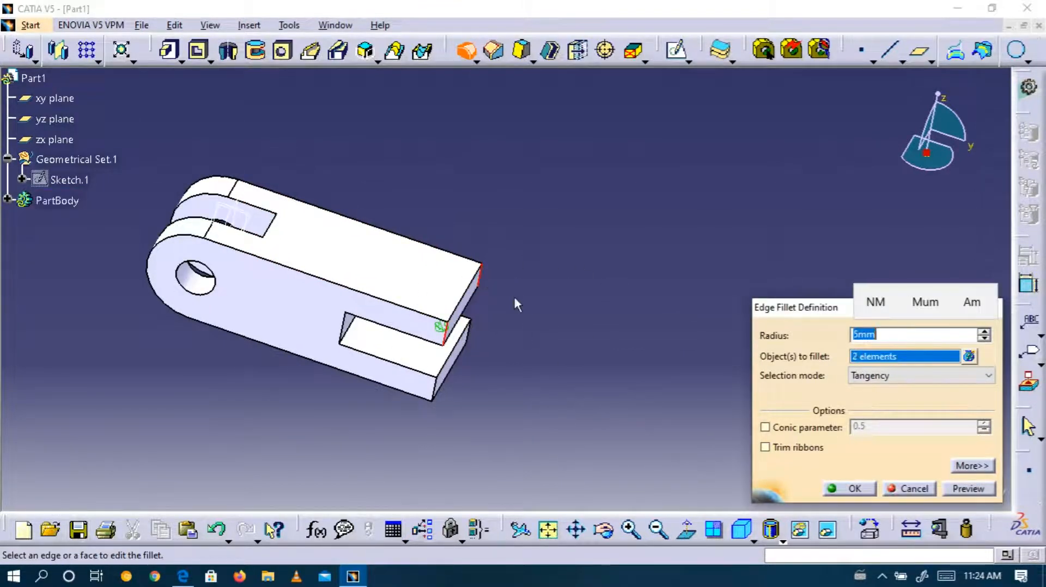
left_click(478, 335)
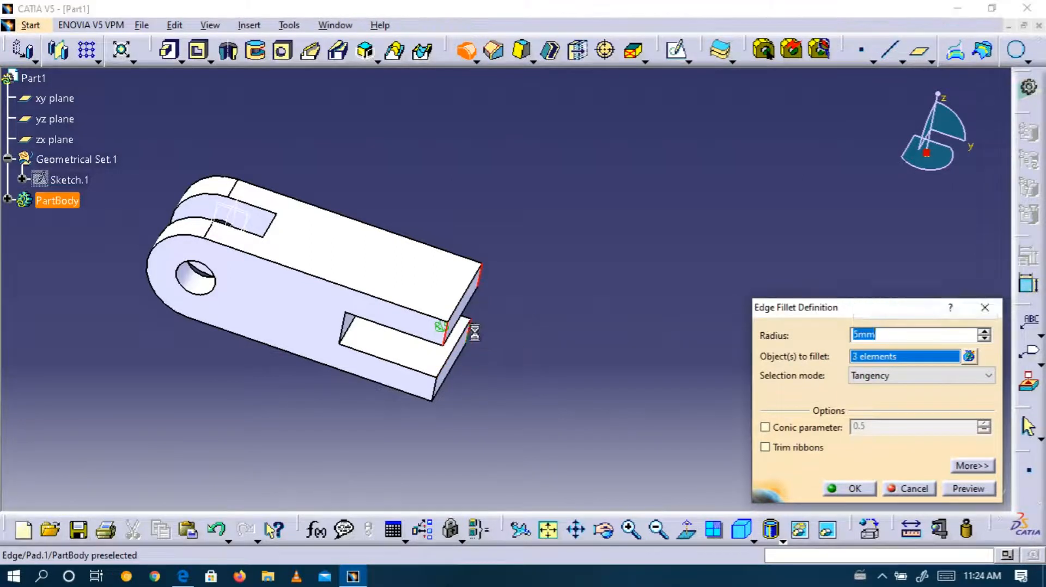
left_click(441, 390)
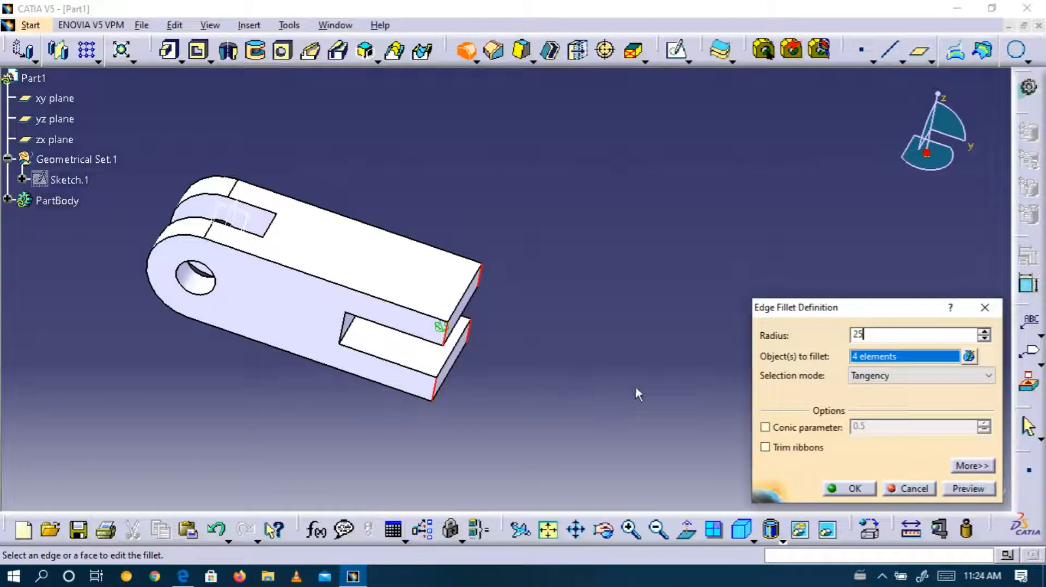
left_click(967, 489)
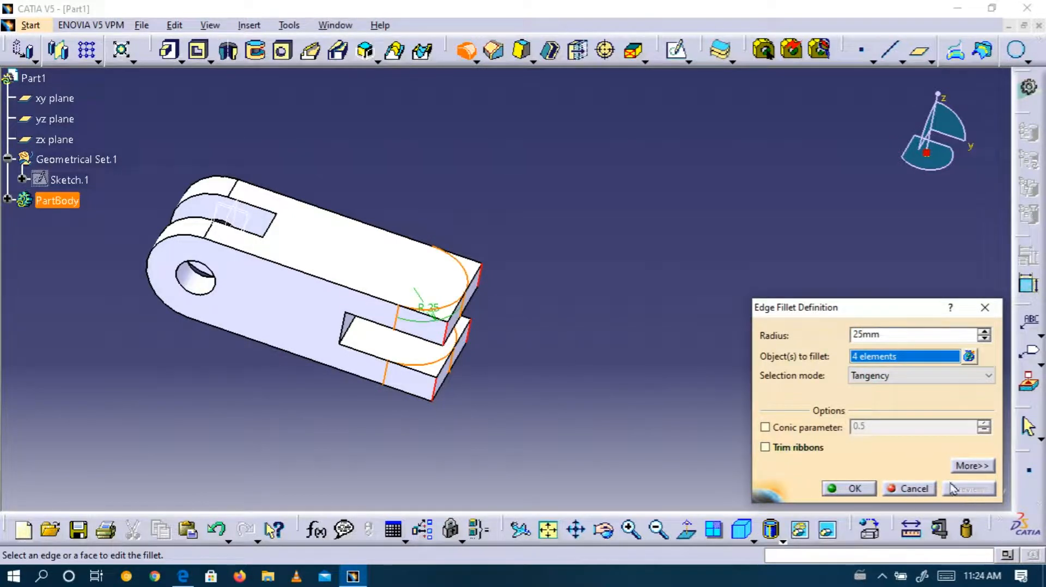
left_click(861, 492)
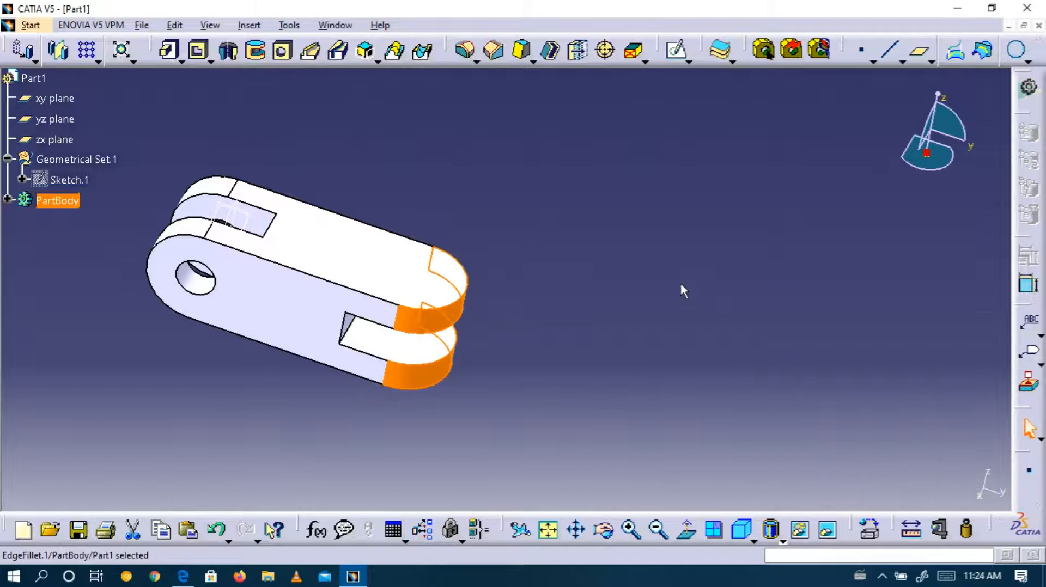
Open a sketch on the link's upper flat face, check the hole position in part-15.pdf and project the filleted end's arc into the sketch.
left_click(423, 269)
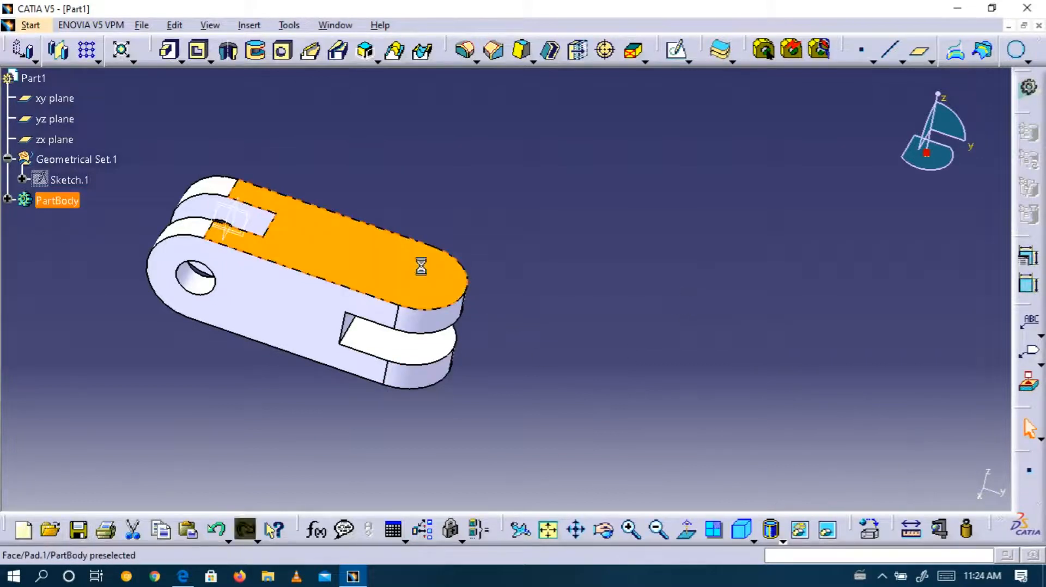
left_click(676, 54)
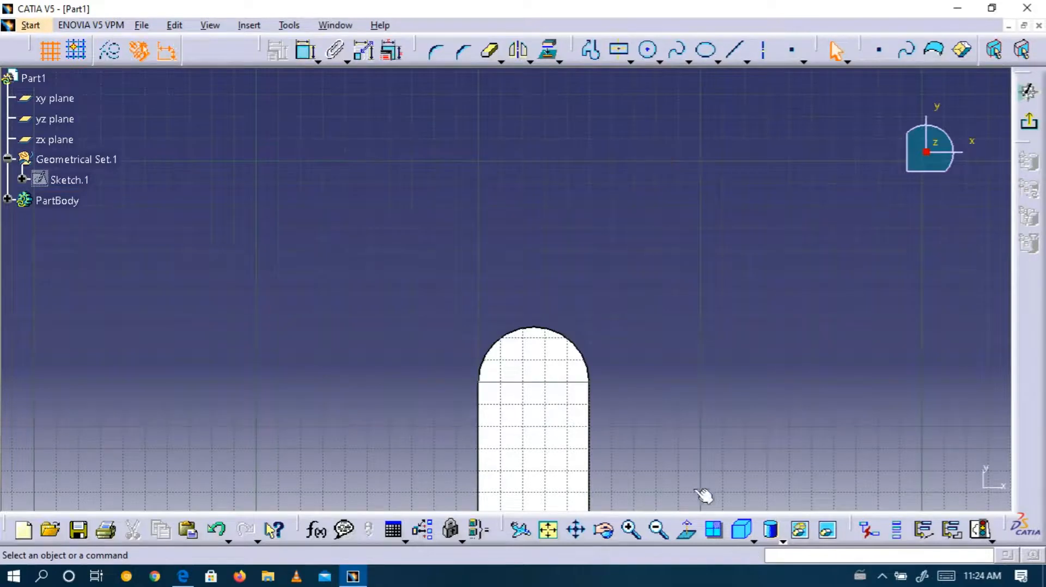
left_click(577, 532)
mouse_move(656, 428)
left_mouse_down()
mouse_move(626, 272)
mouse_move(610, 247)
left_mouse_up()
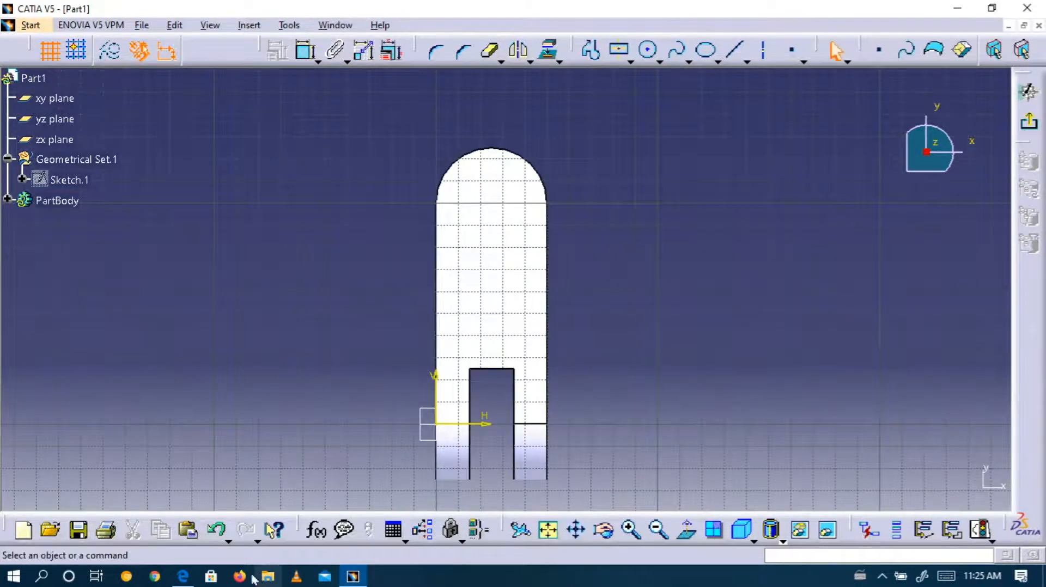
left_click(183, 576)
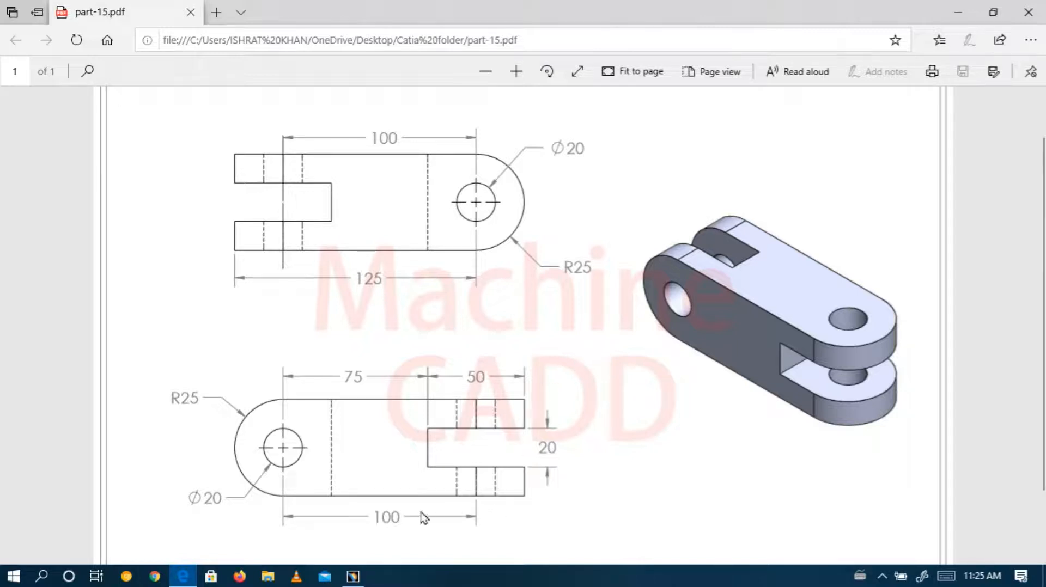
left_click(353, 576)
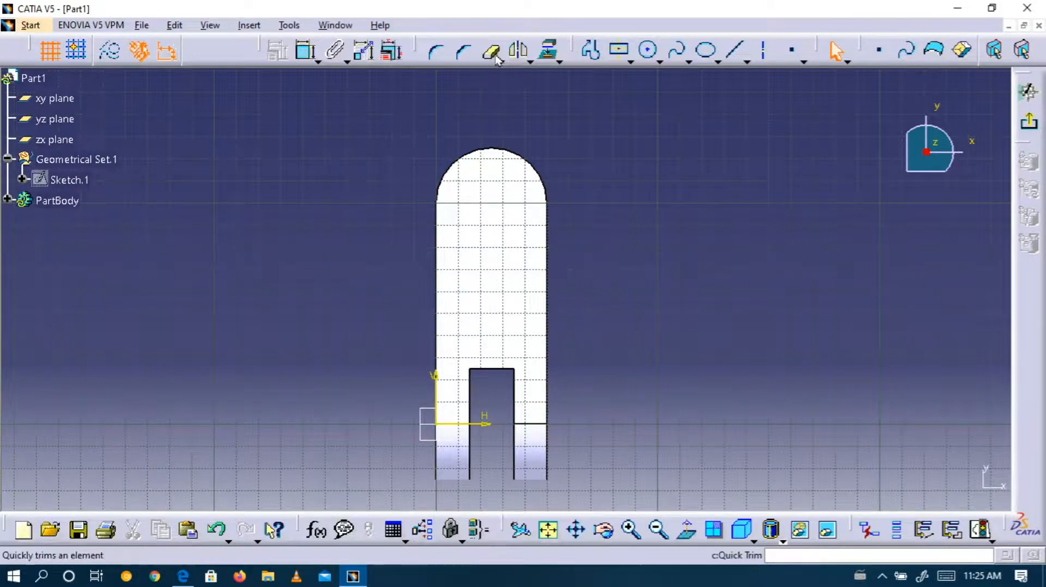
left_click(550, 53)
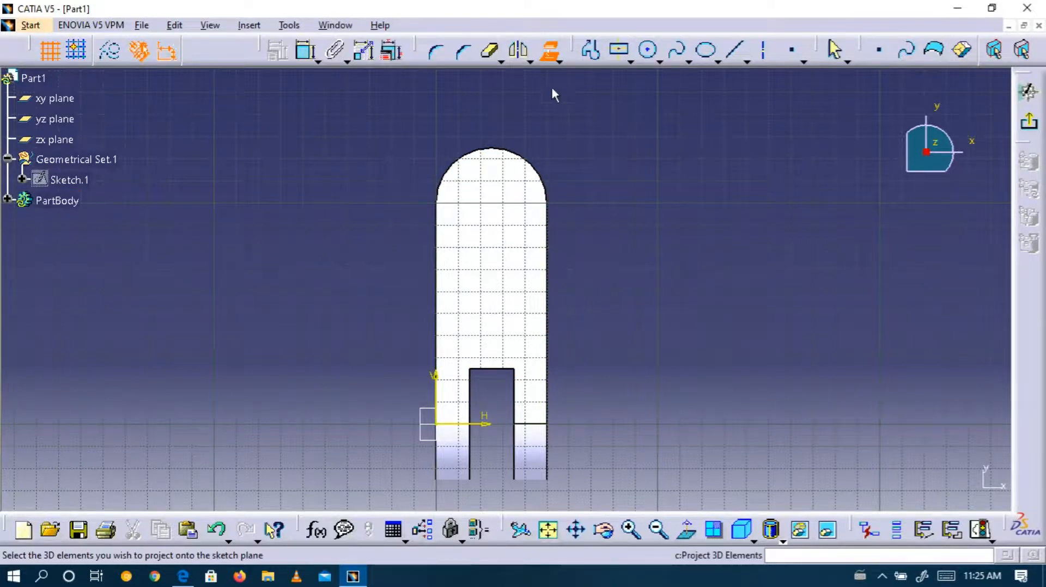
left_click(510, 153)
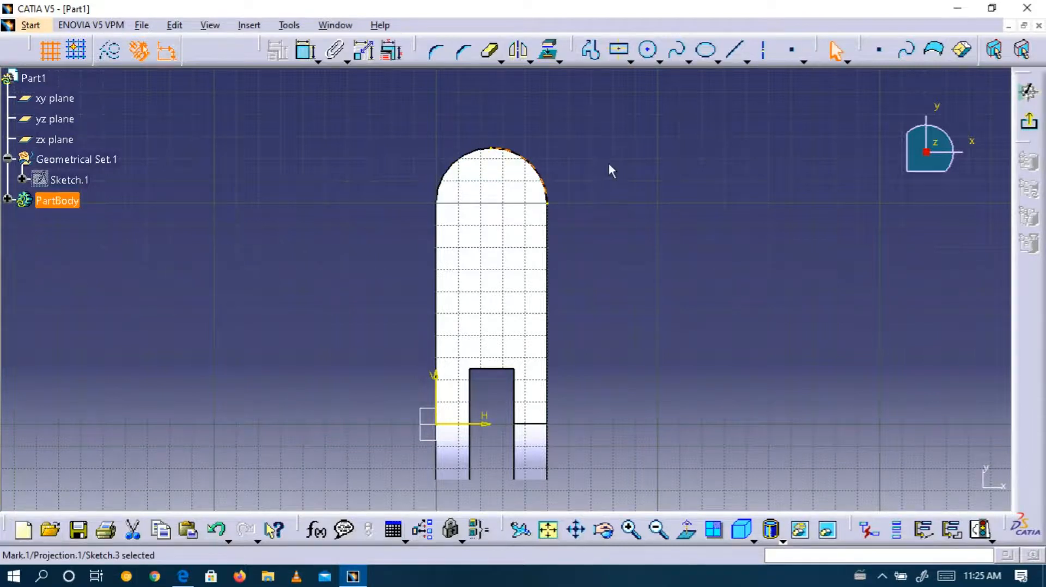
Draw a circle about 27 mm in diameter centred on the projected end arc's centre.
left_click(648, 50)
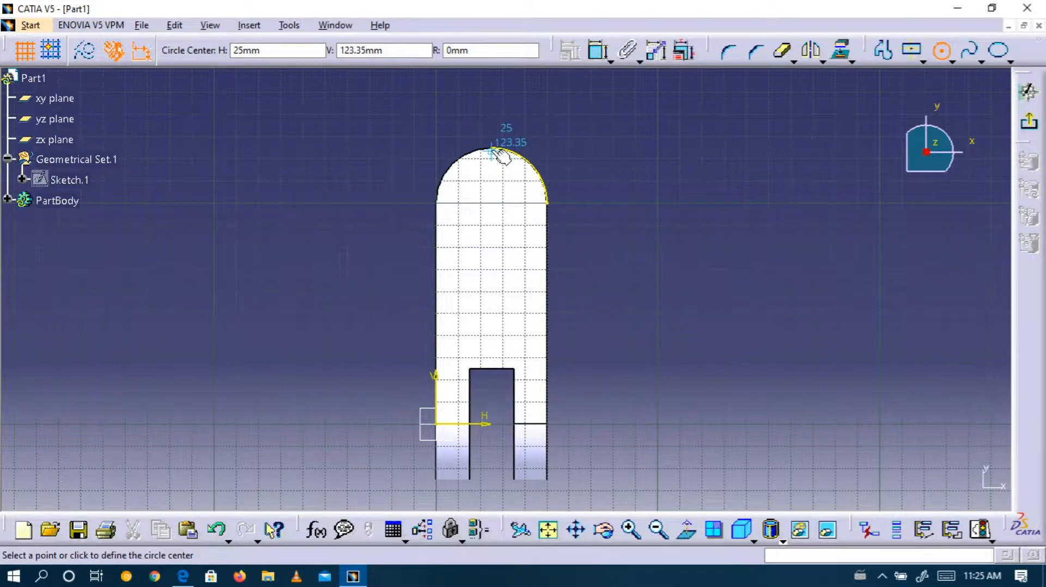
left_click(493, 204)
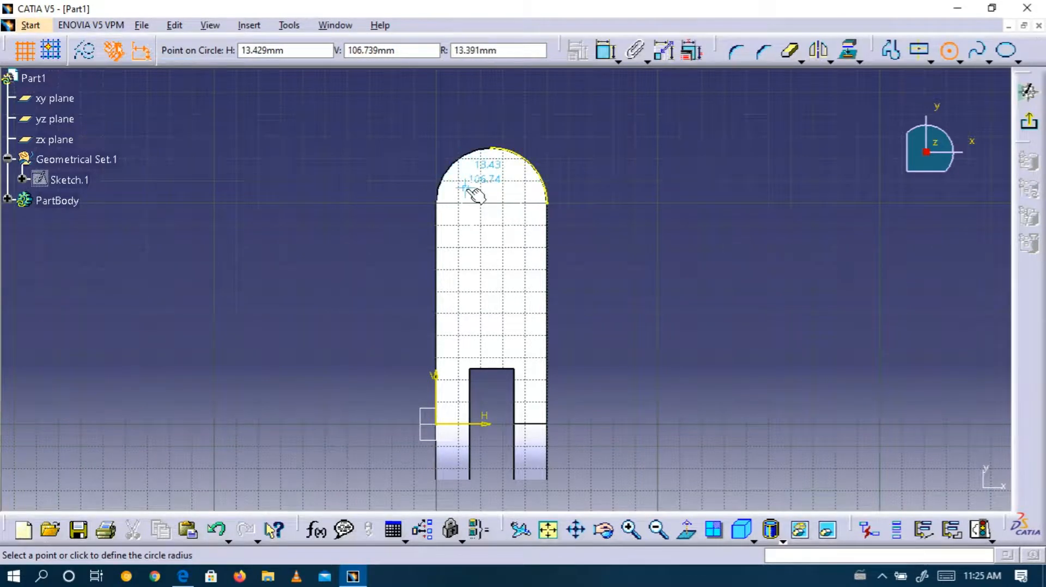
left_click(467, 187)
Dimension the circle's diameter and set it to 20 mm.
left_click(306, 50)
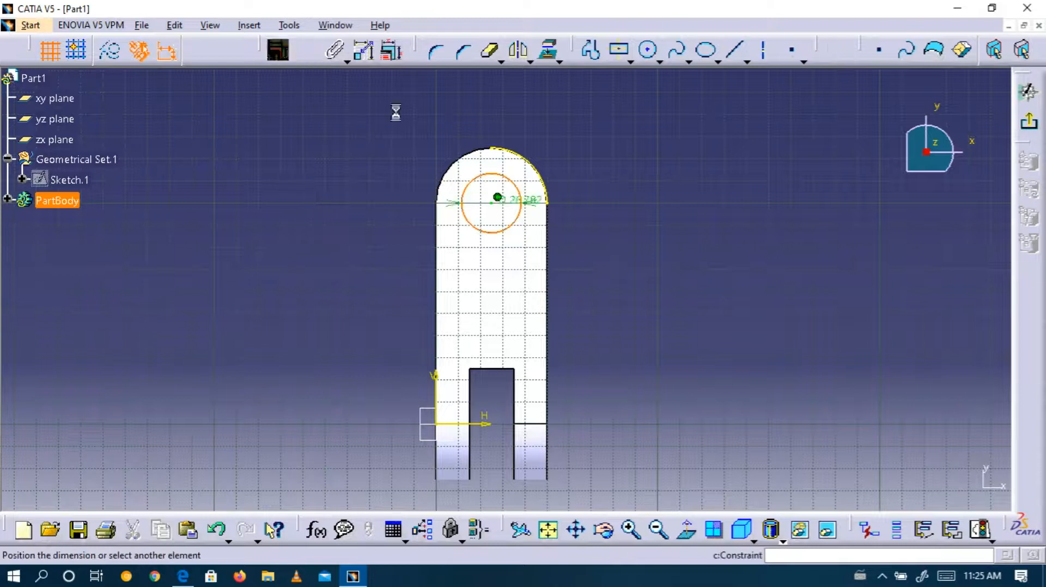
left_click(599, 144)
right_click(602, 145)
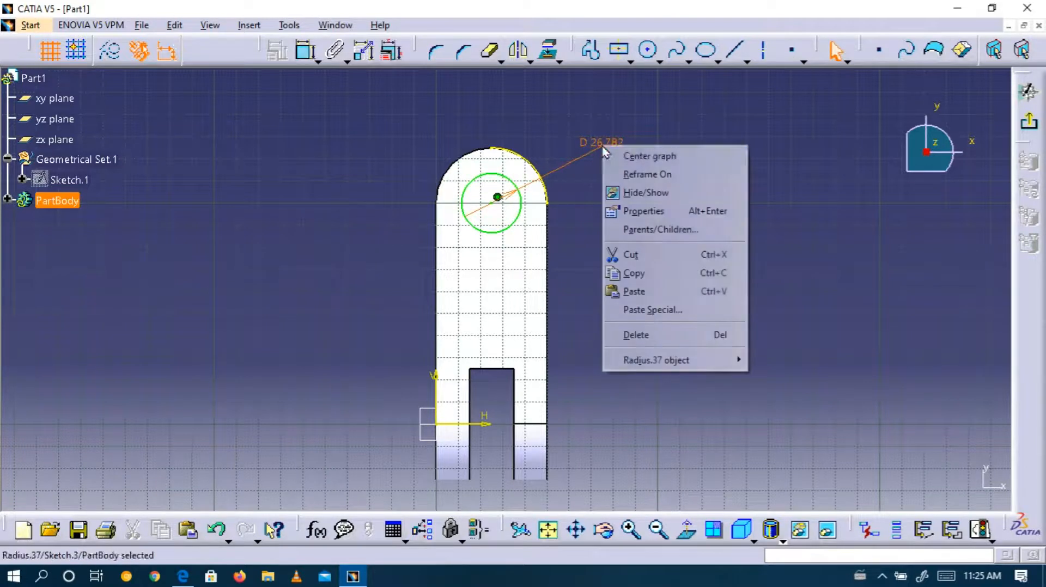
mouse_move(677, 360)
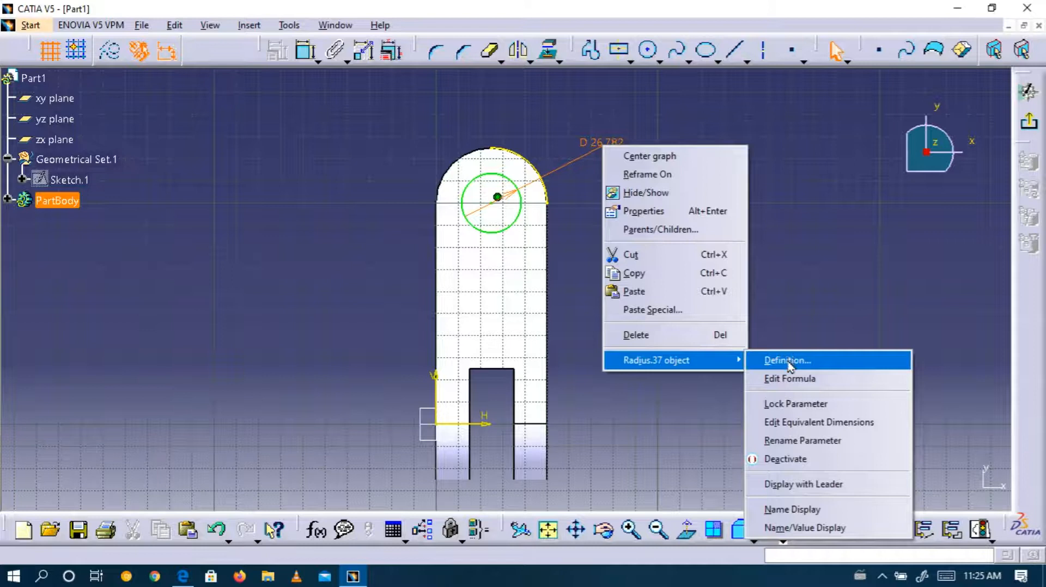
left_click(784, 360)
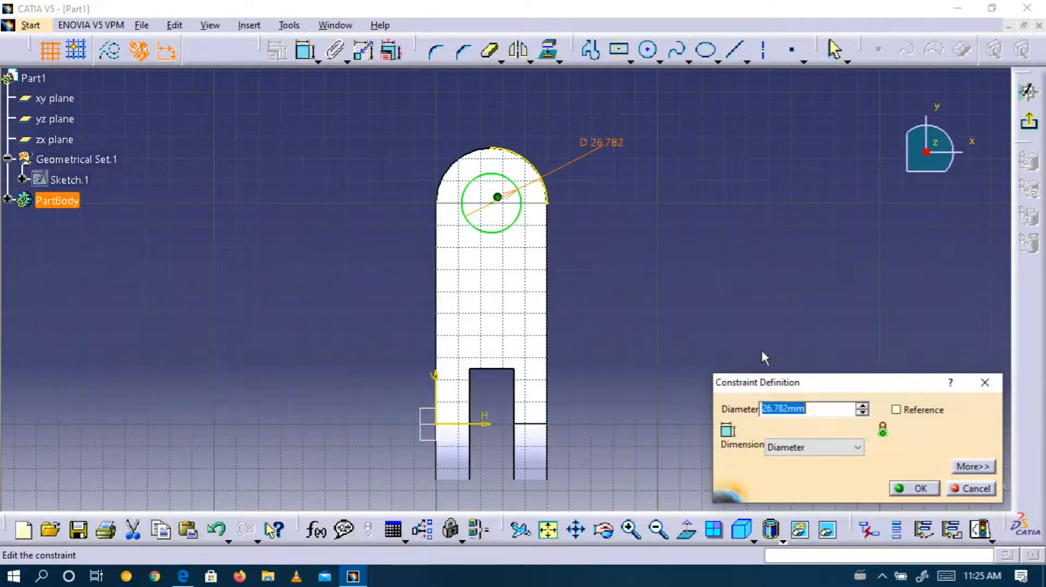
type("20")
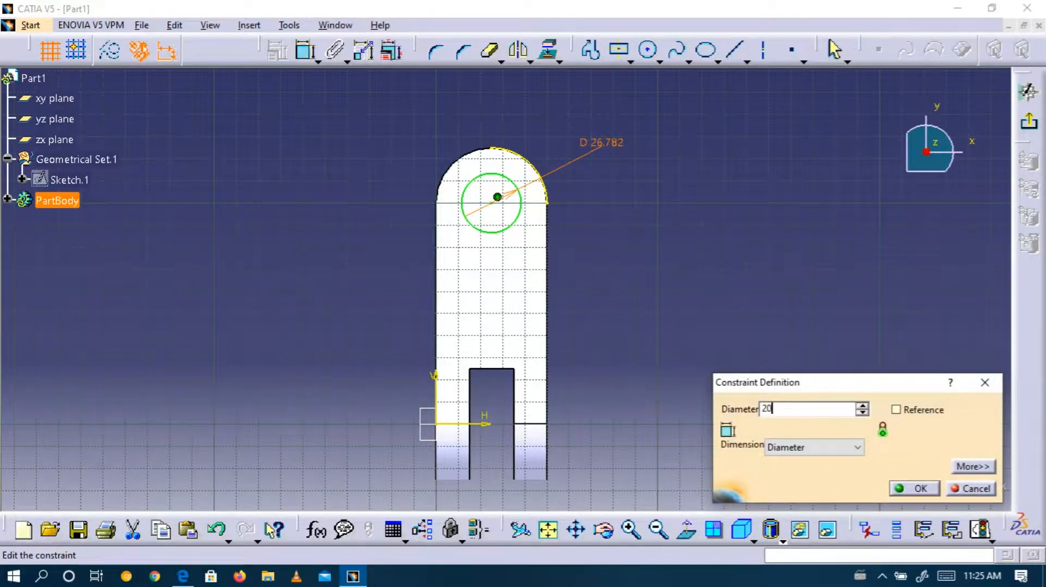
key("Return")
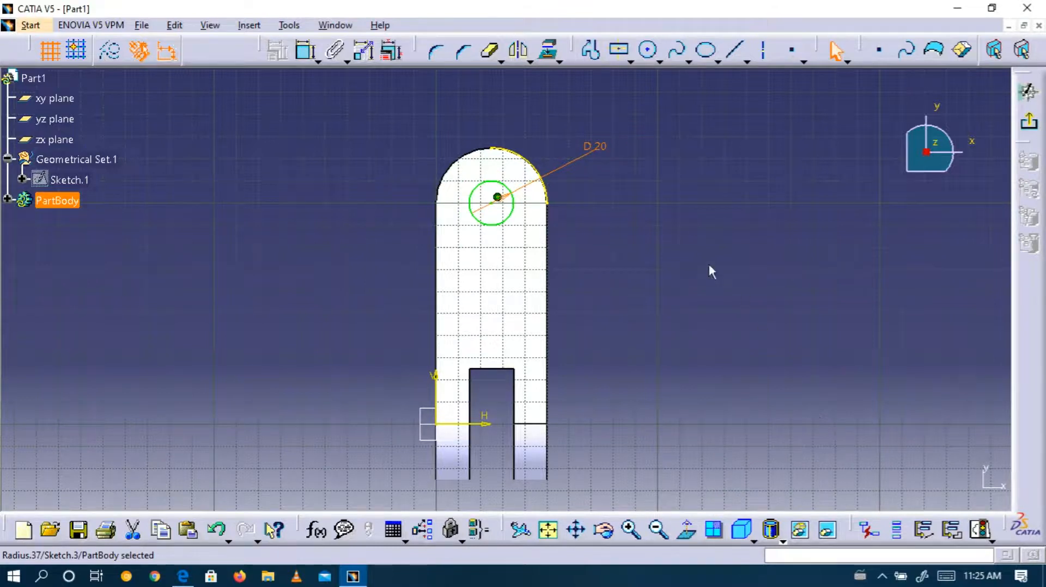
left_click(697, 239)
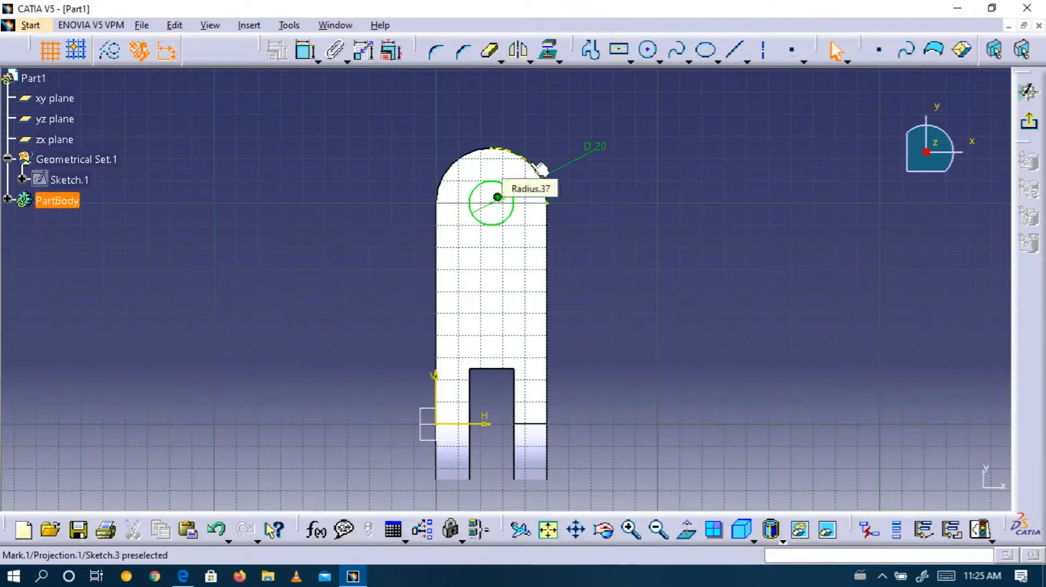
Try to remove the projected end arc from the sketch, and undo the change.
left_click(763, 50)
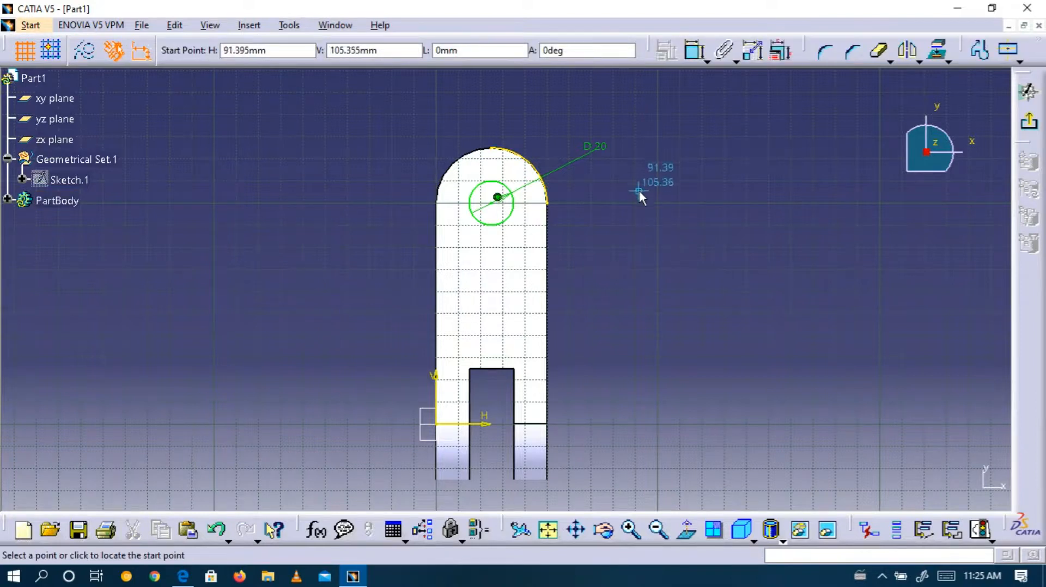
key("Escape")
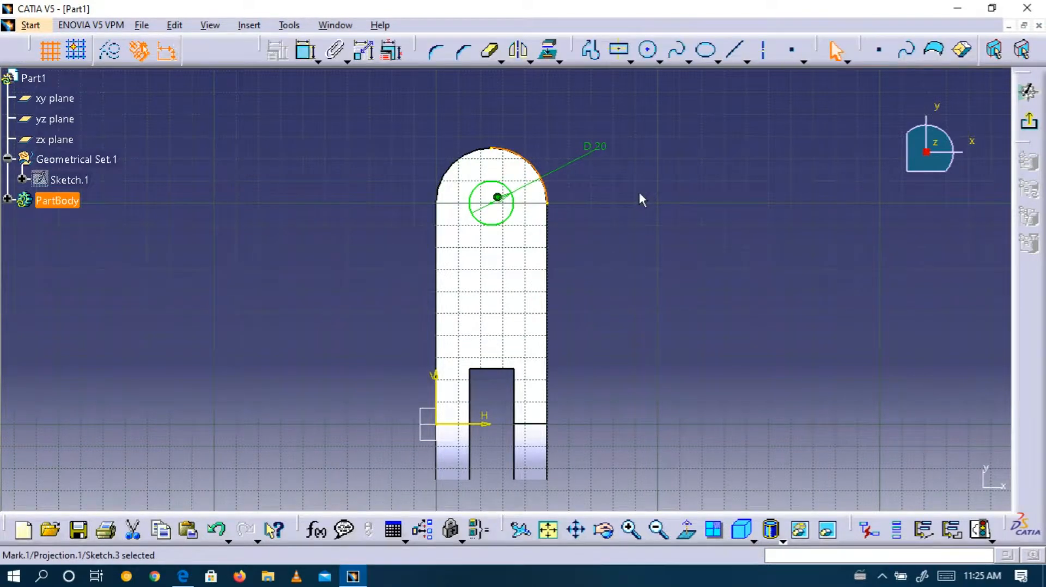
right_click(542, 155)
left_click(605, 369)
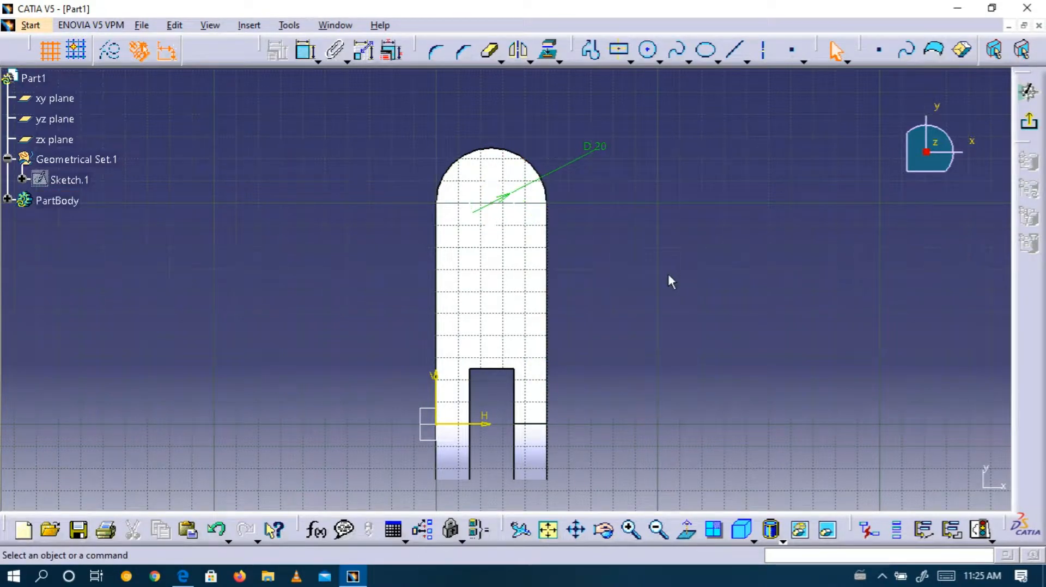
key("ctrl+z")
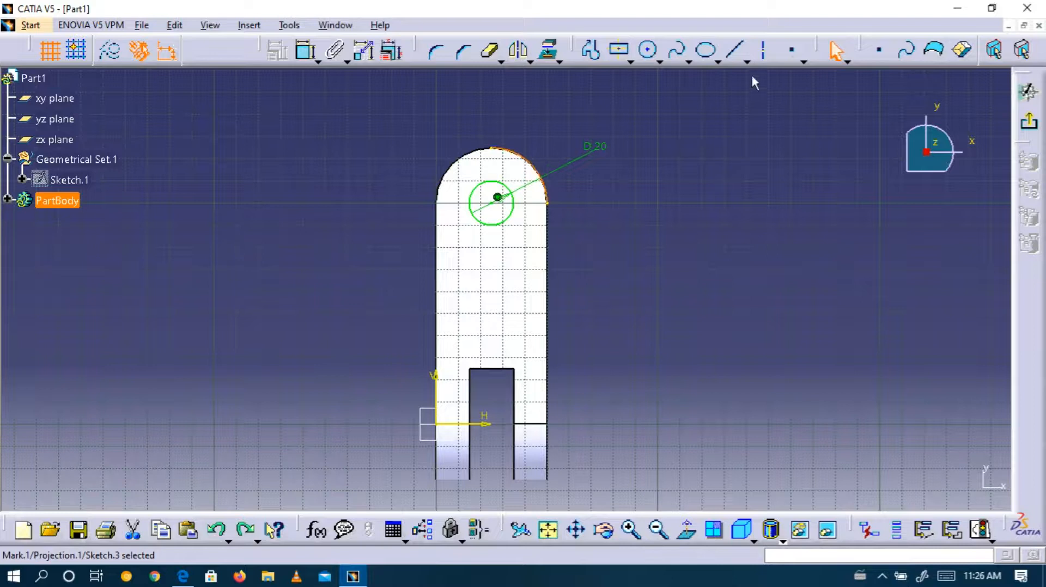
left_click(765, 51)
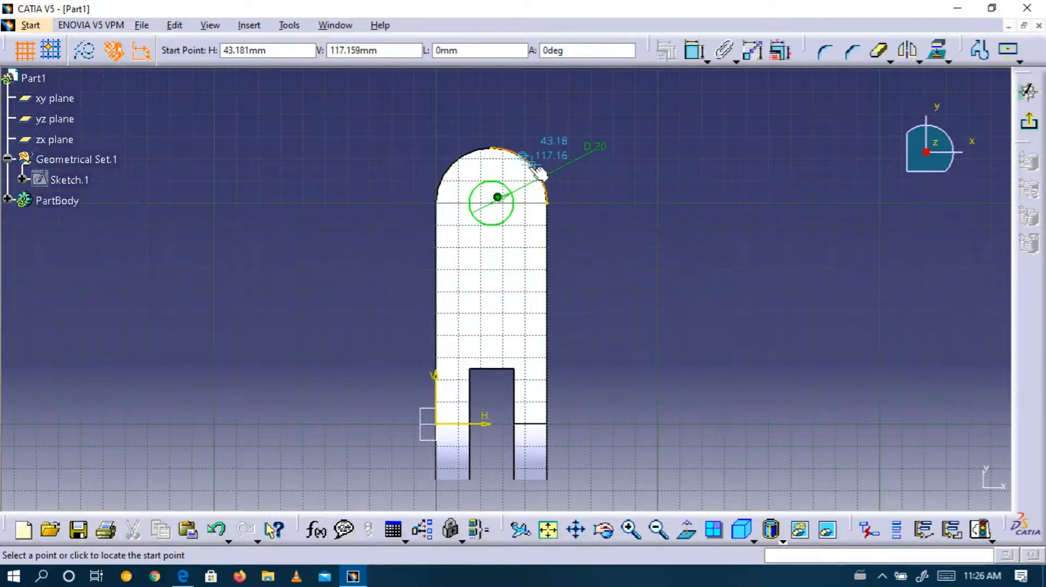
key("Escape")
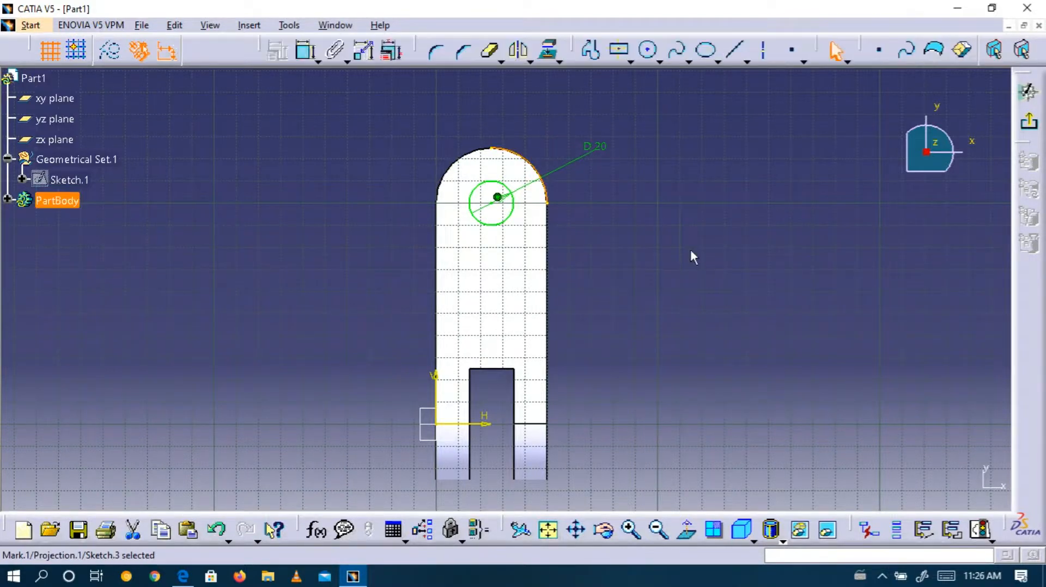
left_click(690, 249)
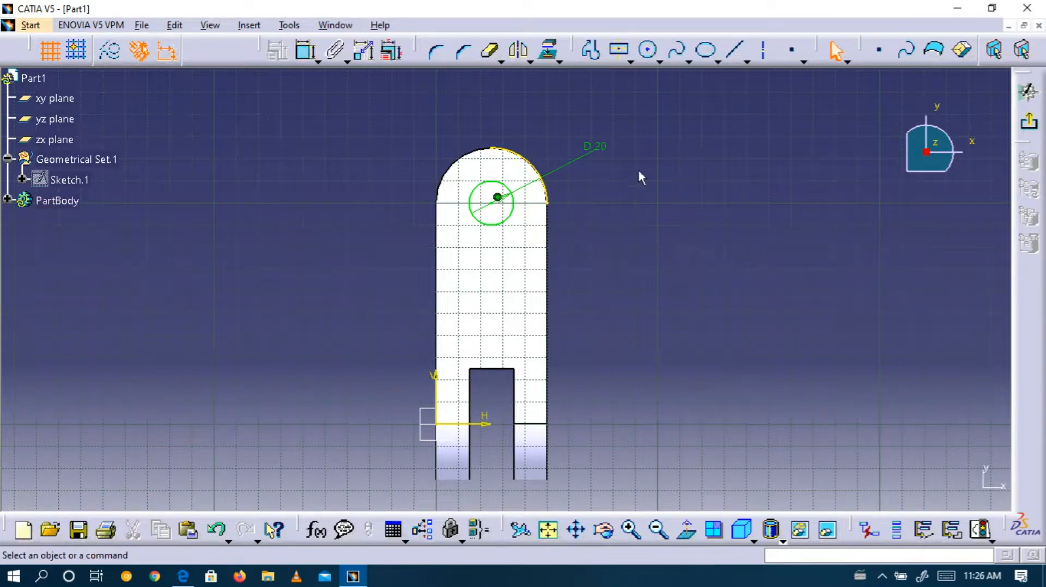
left_click(517, 154)
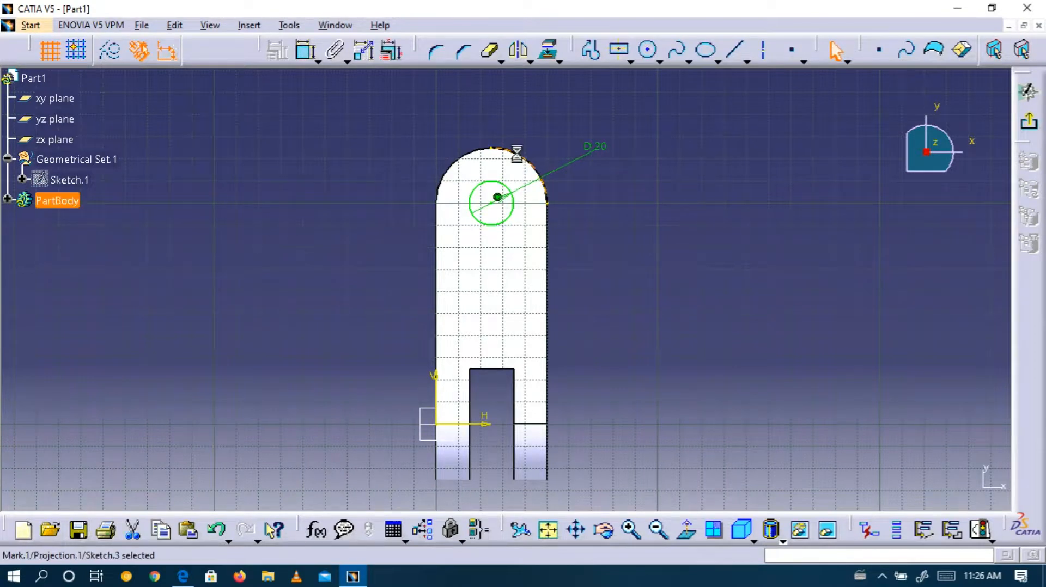
left_click(734, 49)
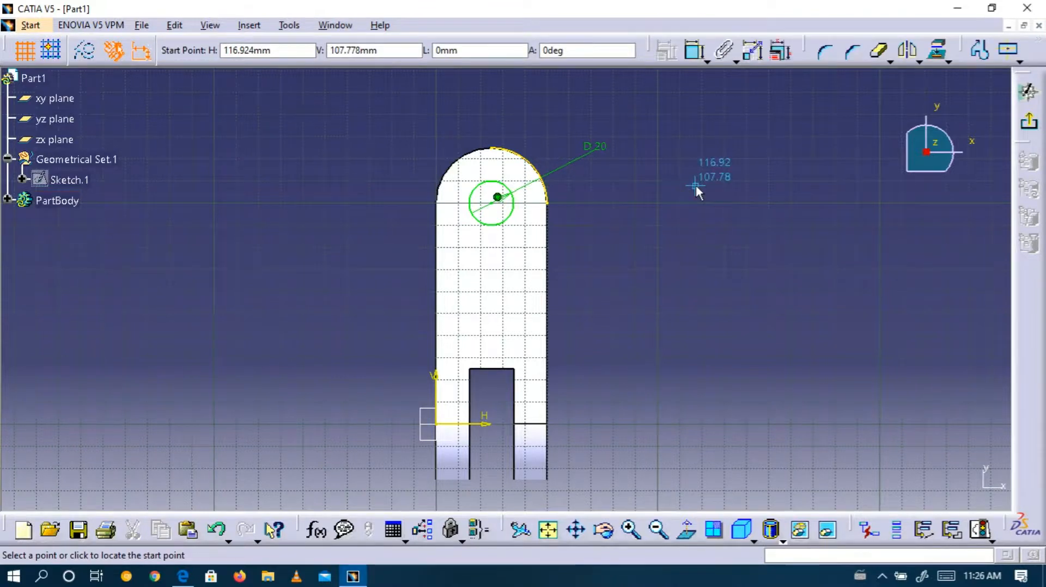
key("Escape")
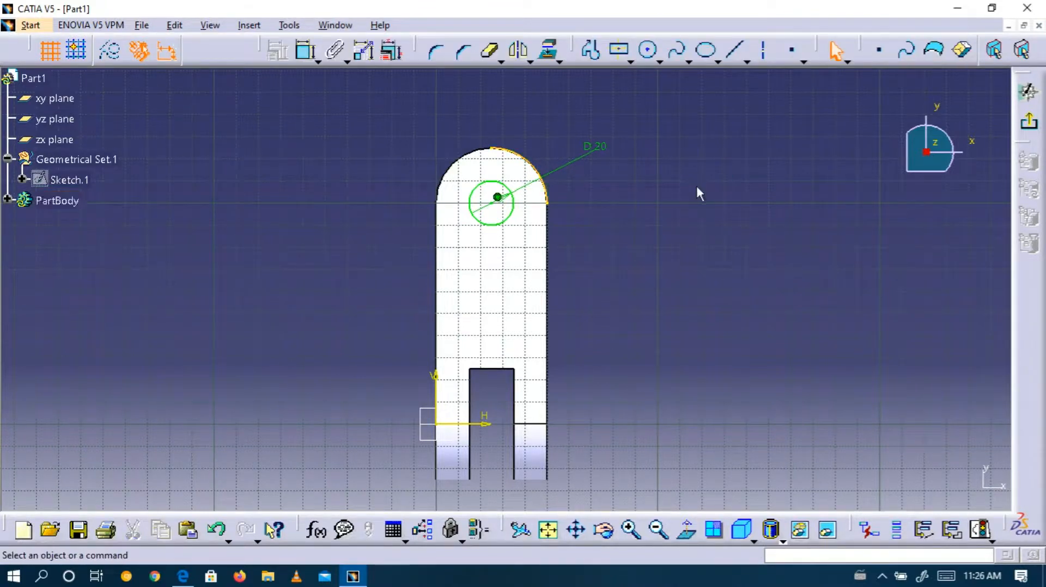
Delete the projected end arc from the hole sketch.
right_click(537, 165)
left_click(586, 367)
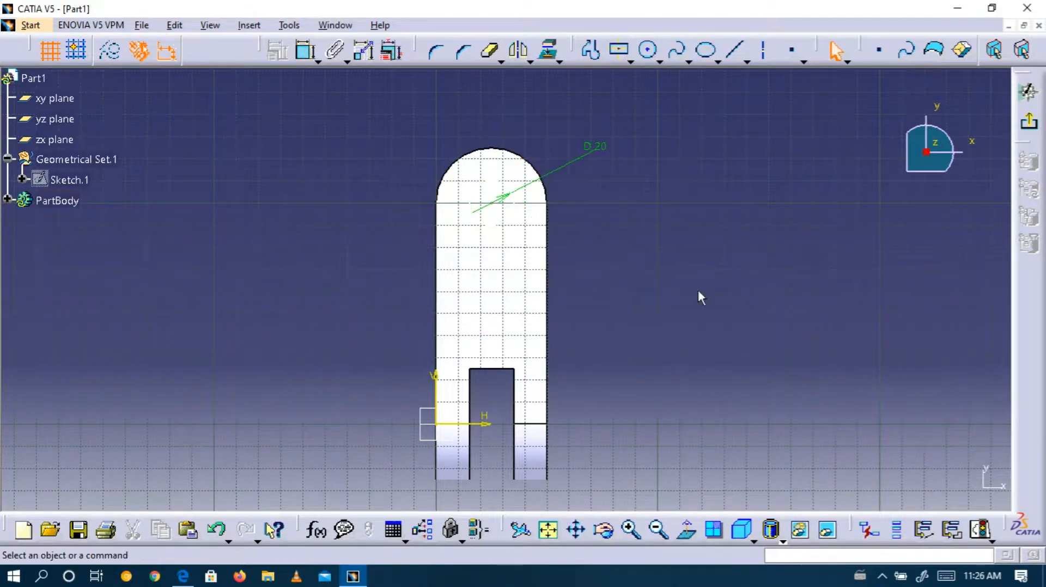
Dimension the vertical distance from the sketch origin to the circle's centre.
left_click(305, 50)
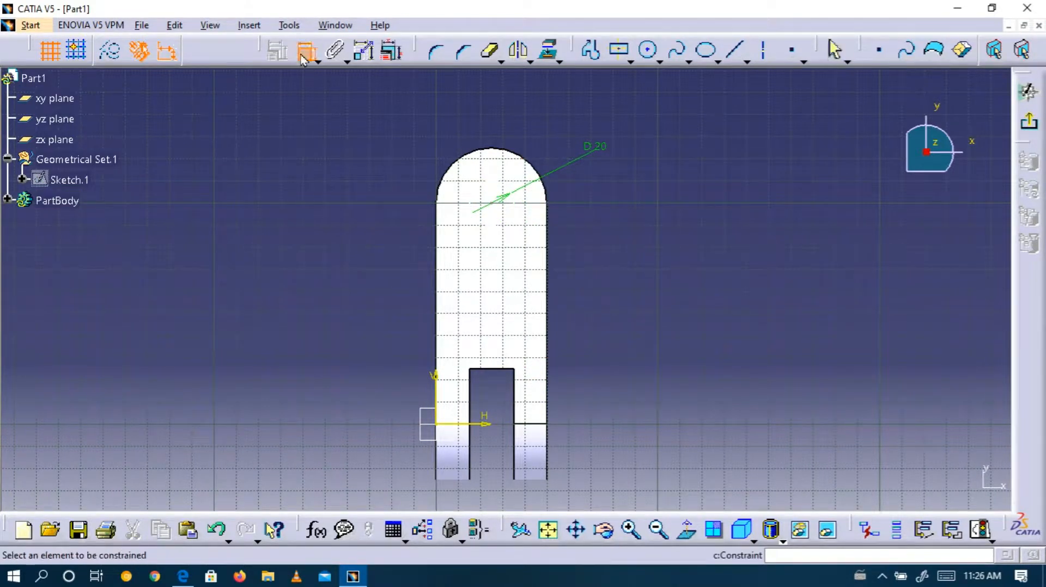
left_click(434, 426)
left_click(491, 203)
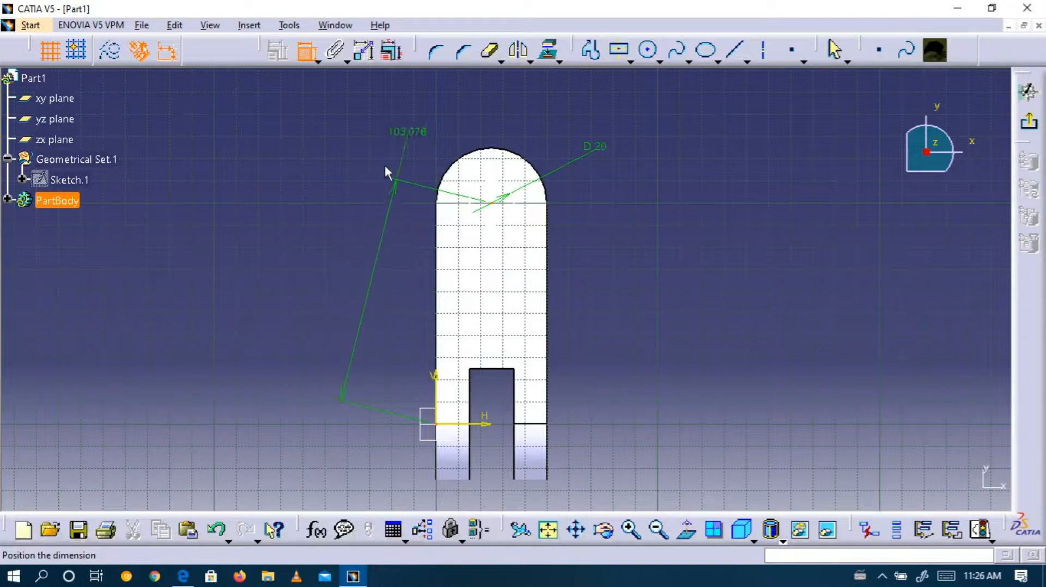
right_click(353, 224)
left_click(382, 286)
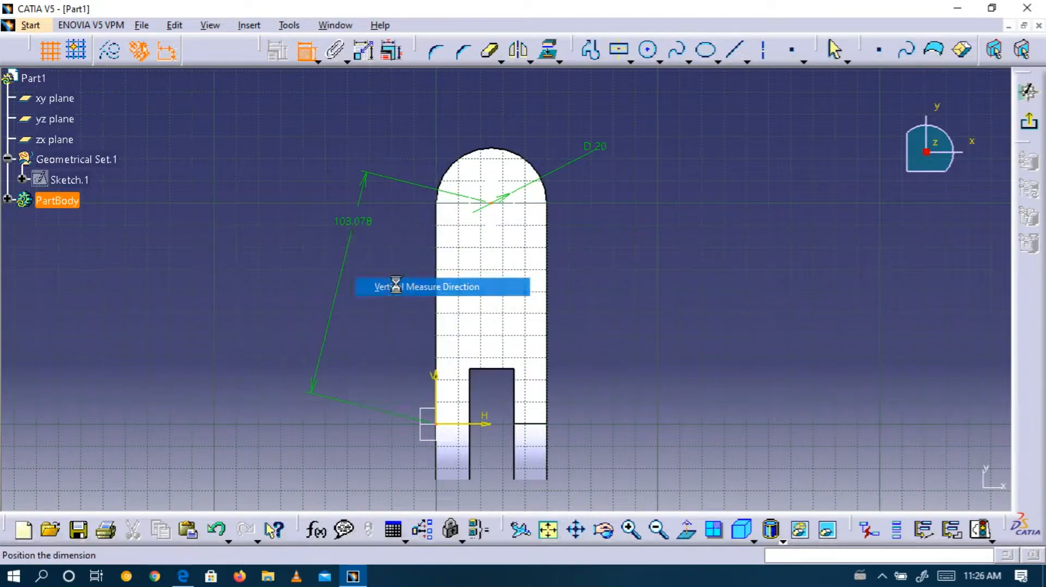
left_click(356, 299)
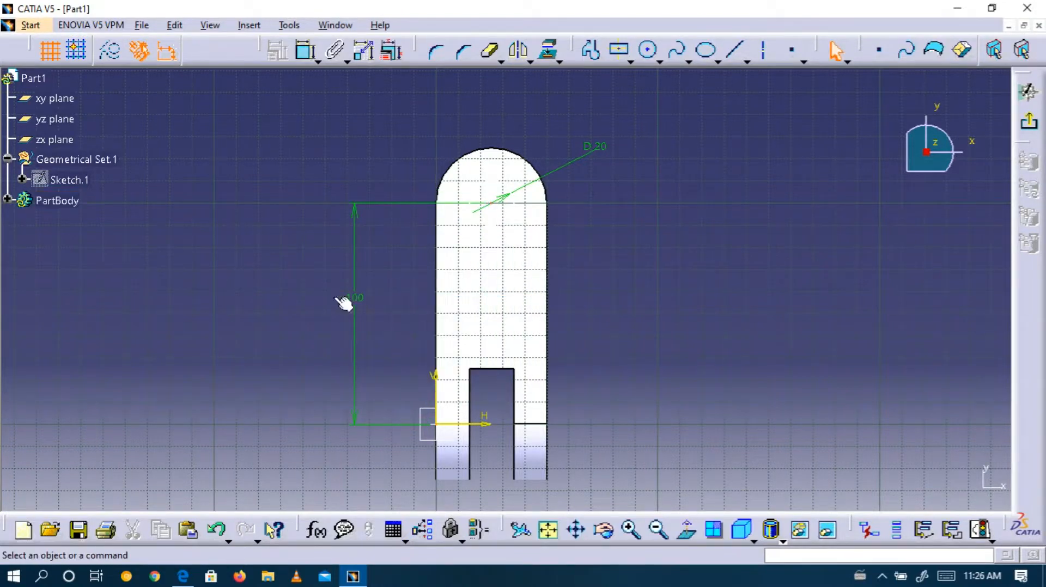
Dimension the horizontal distance from the sketch origin to the circle's centre, placed above the rounded end.
left_click(304, 60)
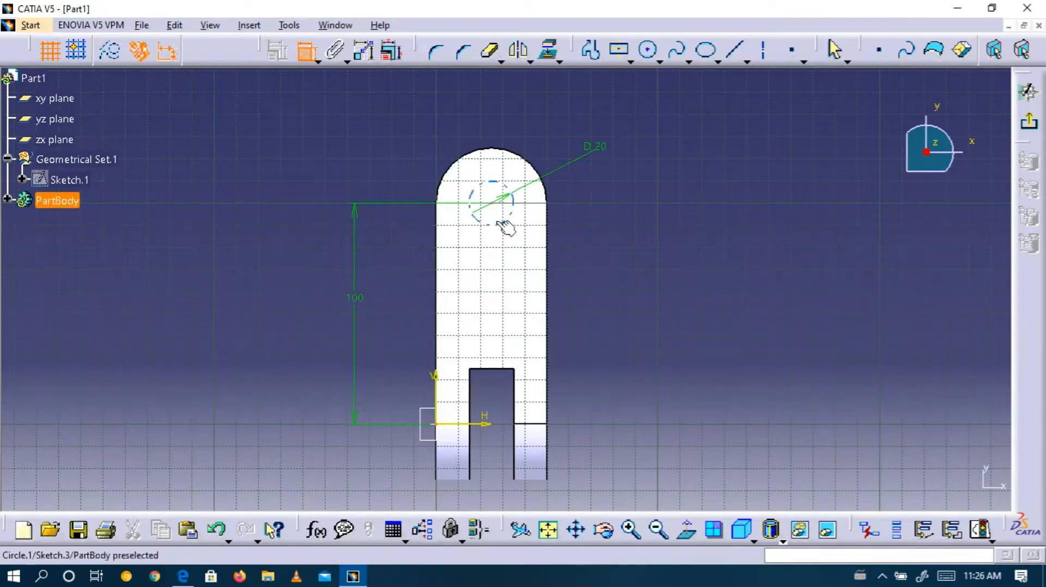
left_click(496, 205)
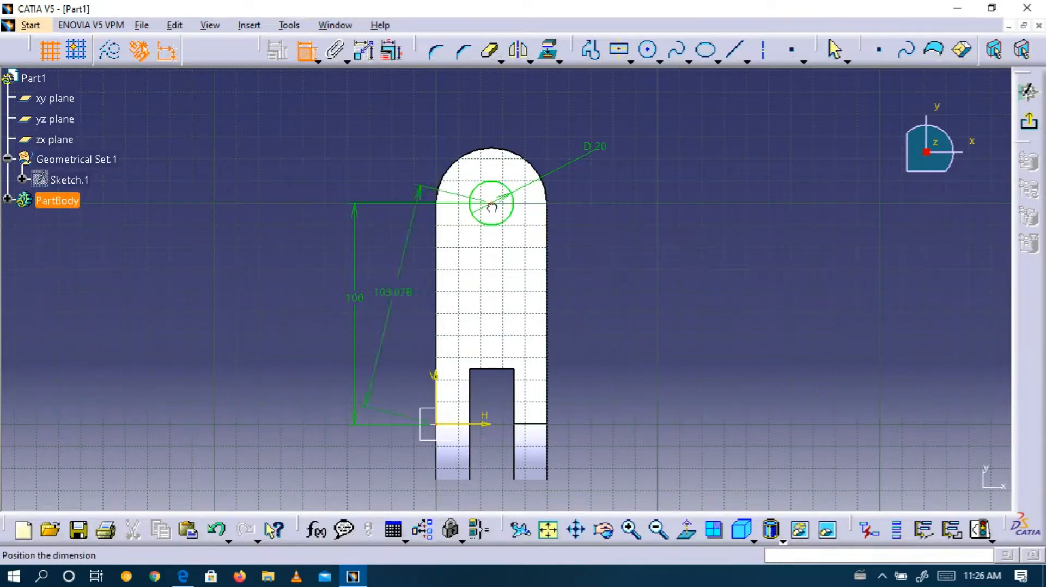
right_click(443, 121)
left_click(474, 163)
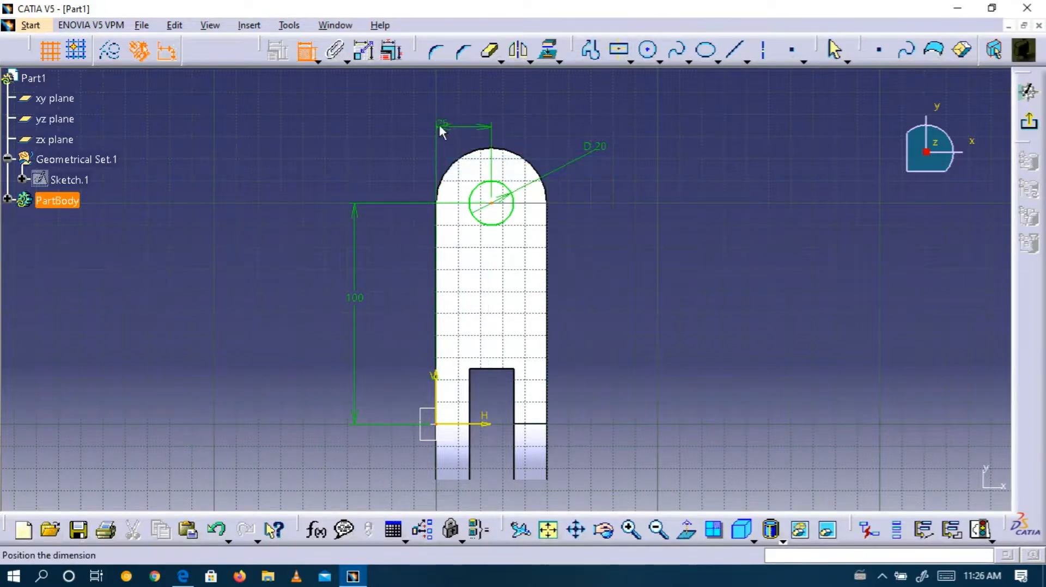
left_click(463, 125)
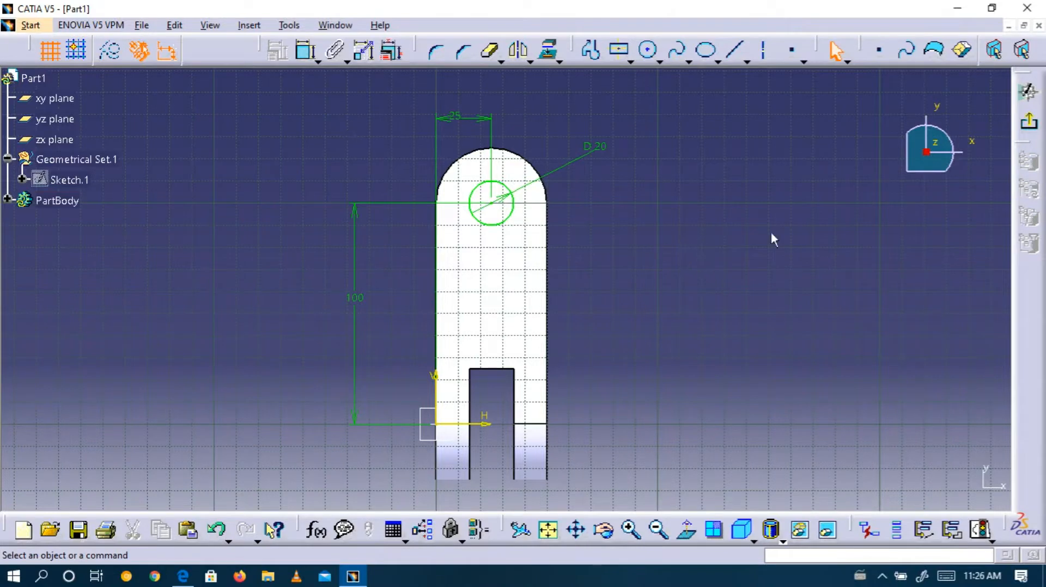
Finish the sketch and cut the 20 mm circle through the forked end as a pocket 54 mm deep.
left_click(1029, 121)
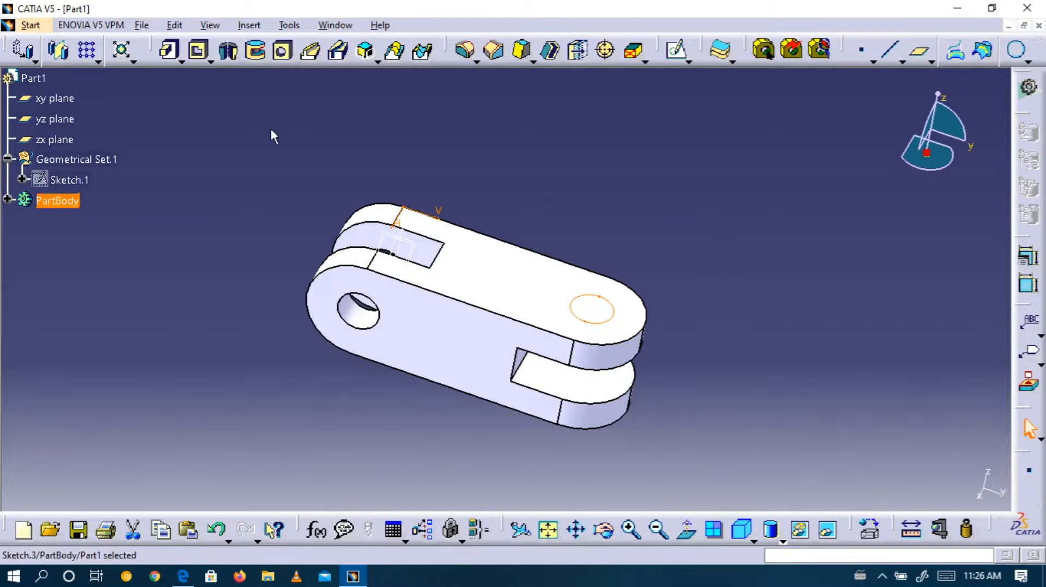
left_click(200, 55)
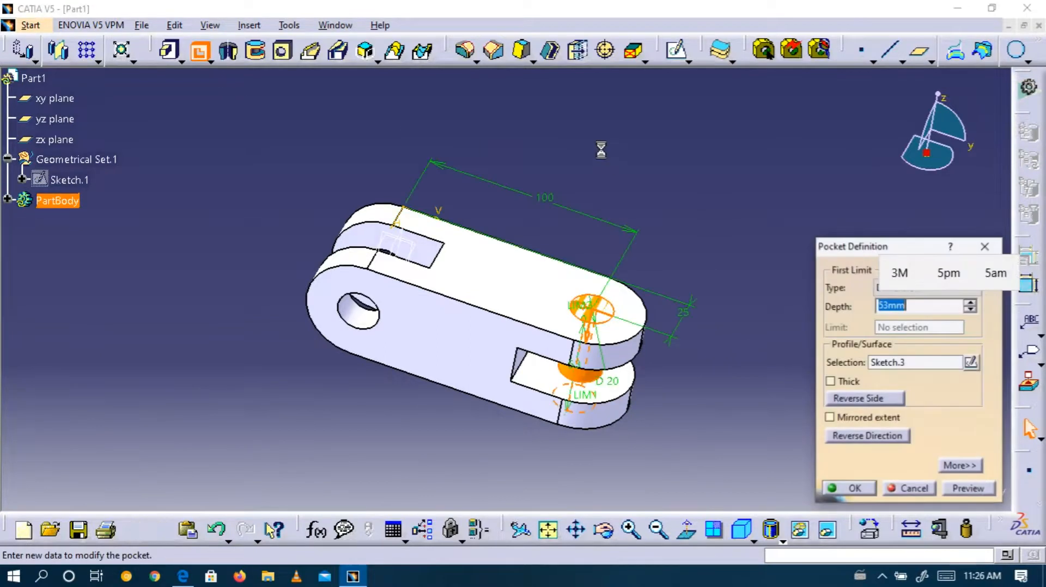
left_click(970, 303)
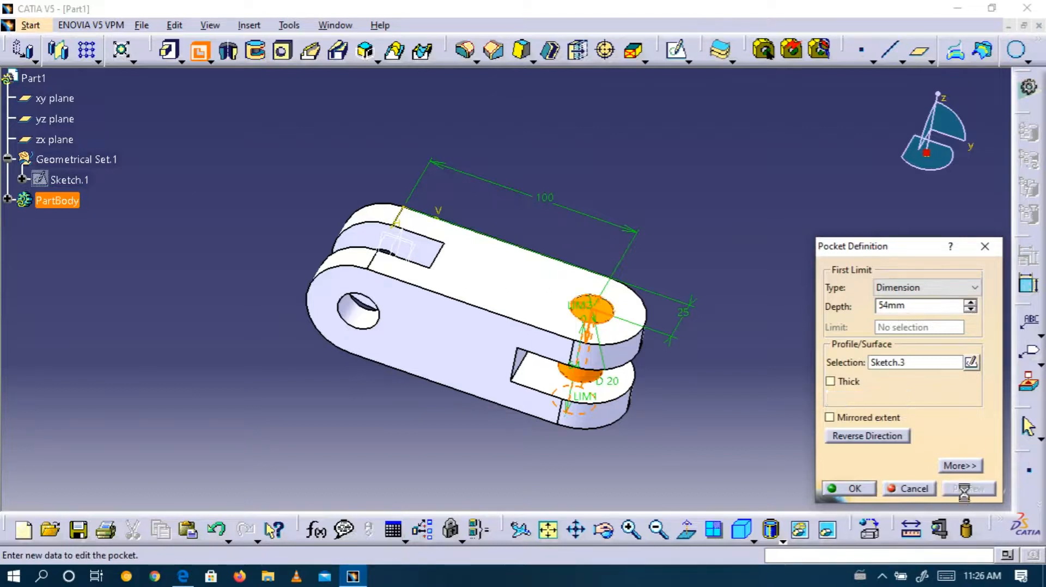
left_click(843, 488)
left_click(738, 256)
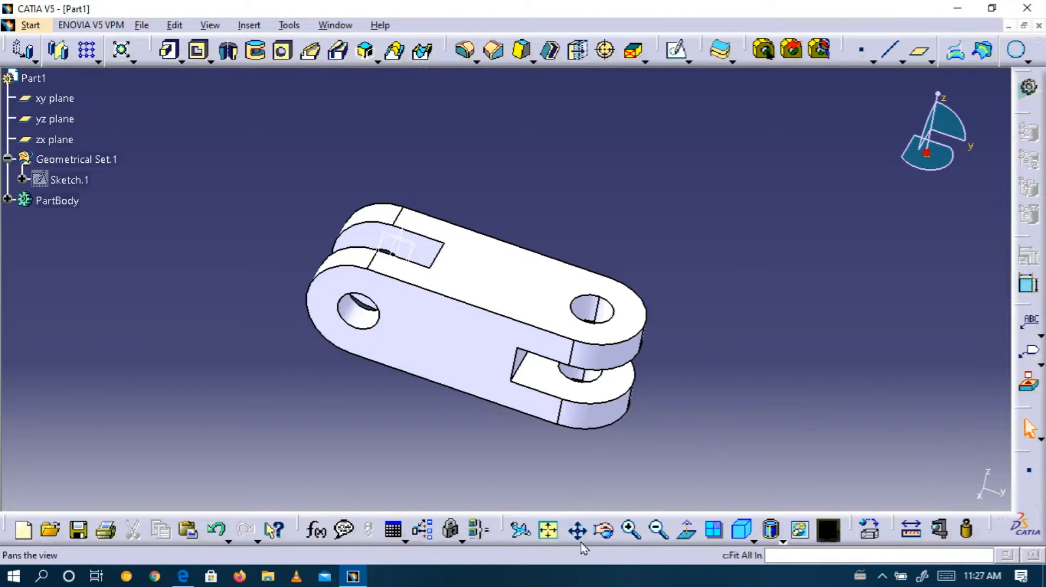
Inspect the link with its new hole and expand PartBody in the specification tree to show its features.
left_click(605, 531)
mouse_move(675, 236)
left_mouse_down()
mouse_move(588, 214)
mouse_move(325, 378)
mouse_move(295, 412)
mouse_move(586, 191)
mouse_move(672, 252)
mouse_move(665, 225)
left_mouse_up()
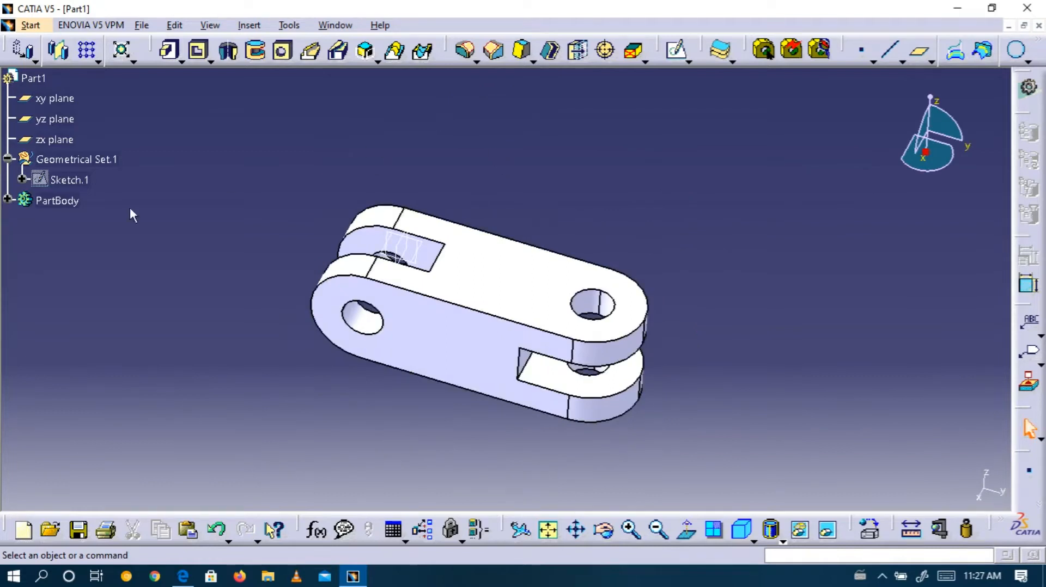
left_click(55, 201)
left_click(8, 200)
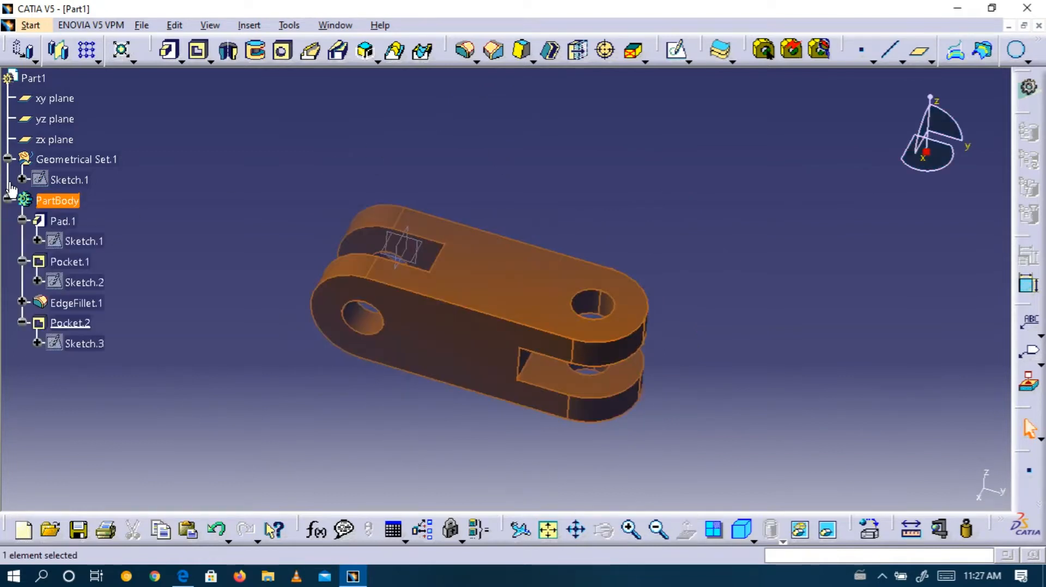
left_click(144, 192)
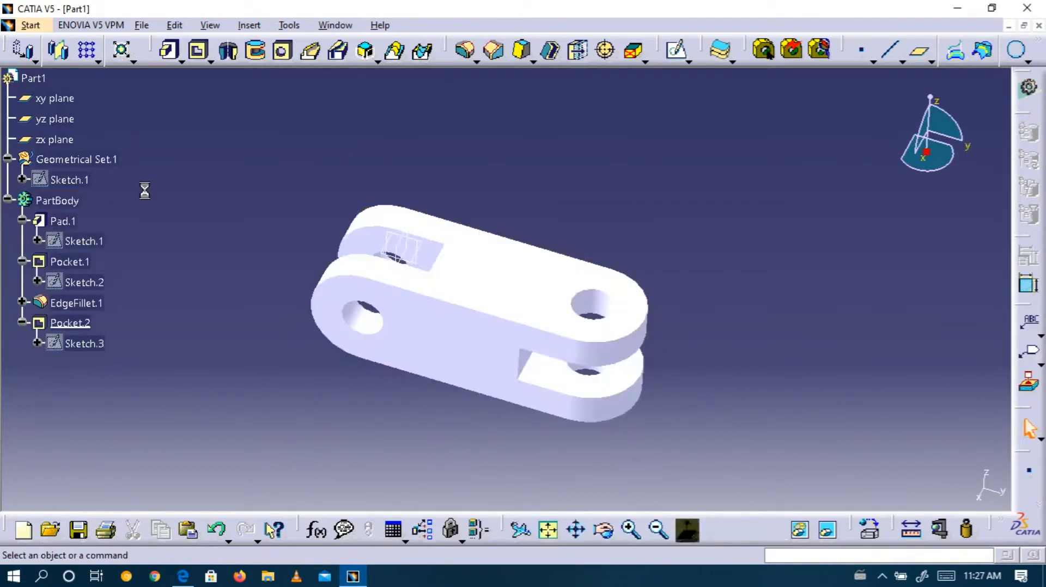
Change PartBody's fill colour to tan and view the coloured link from another angle.
right_click(70, 206)
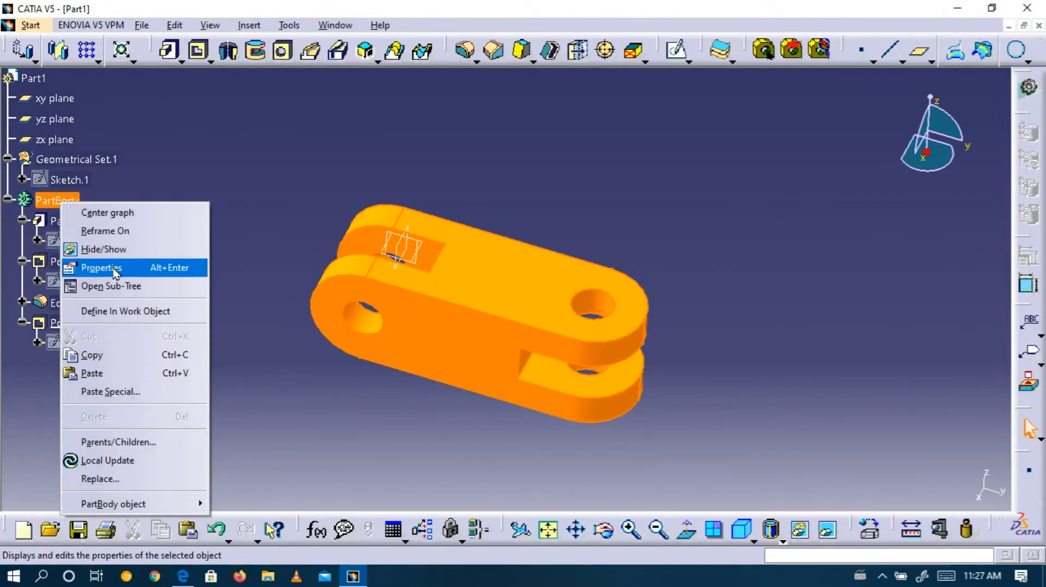
left_click(101, 268)
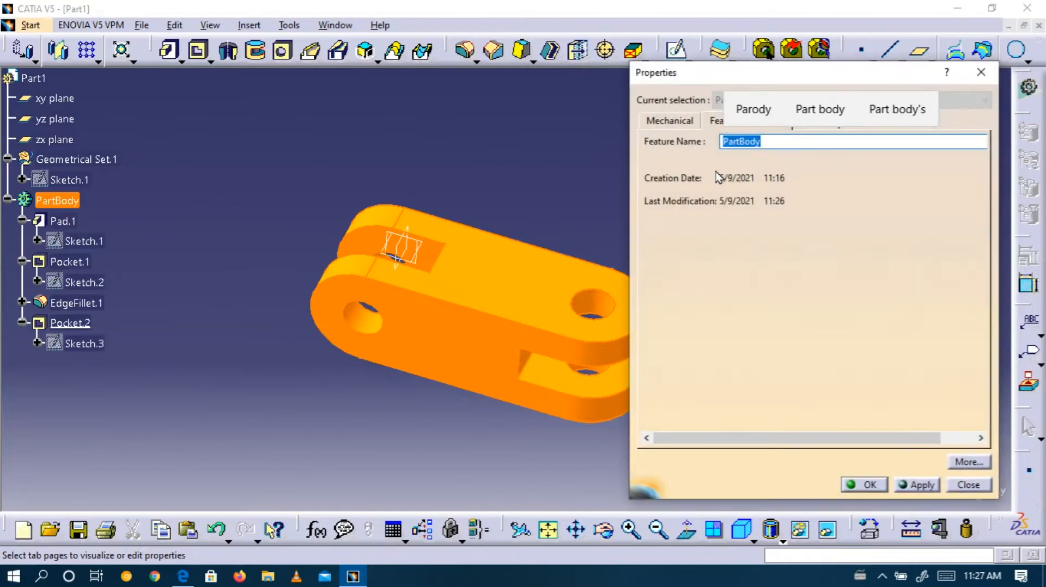
left_click(682, 128)
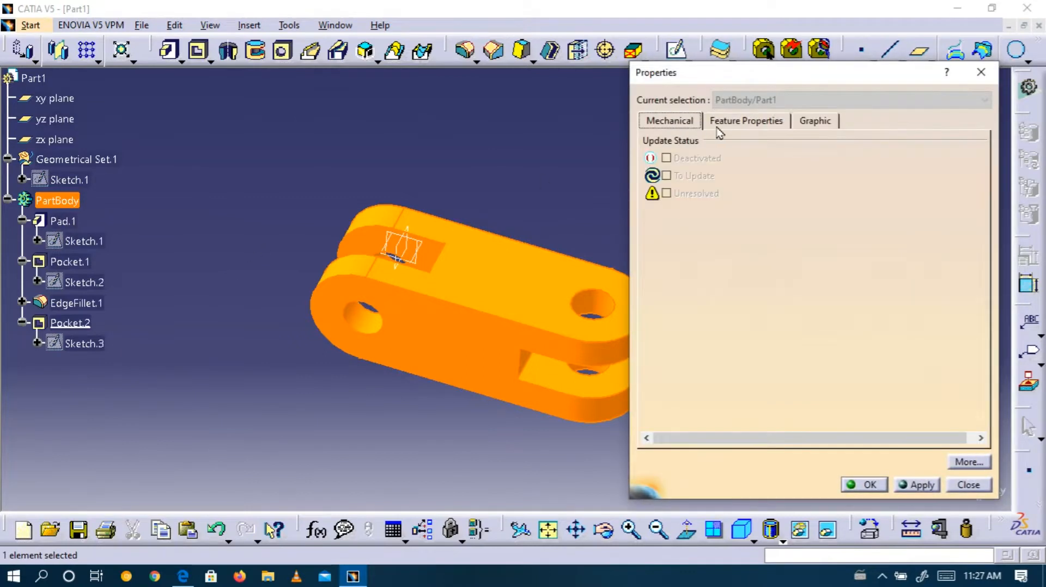
left_click(809, 127)
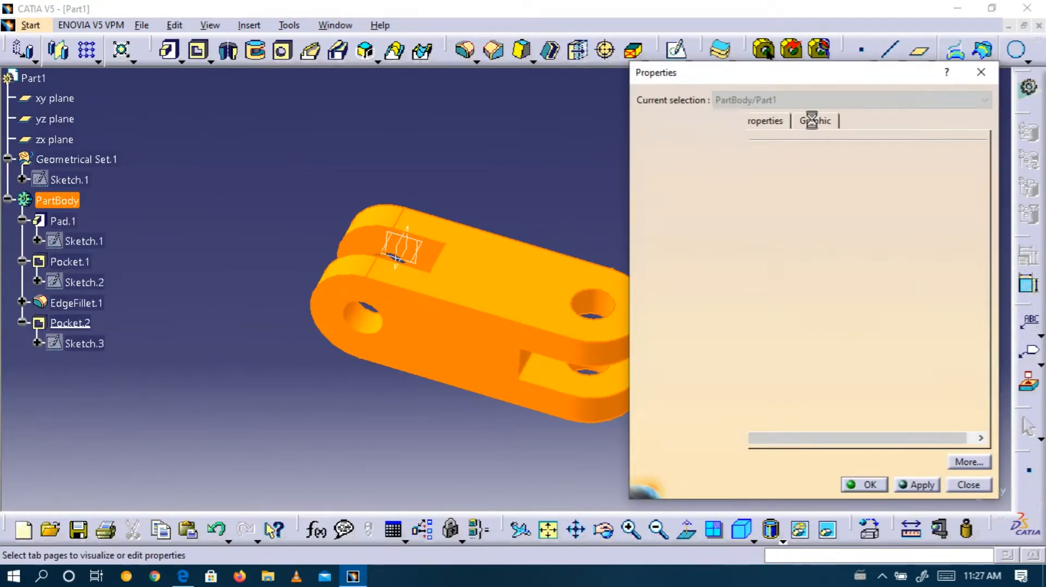
left_click(735, 169)
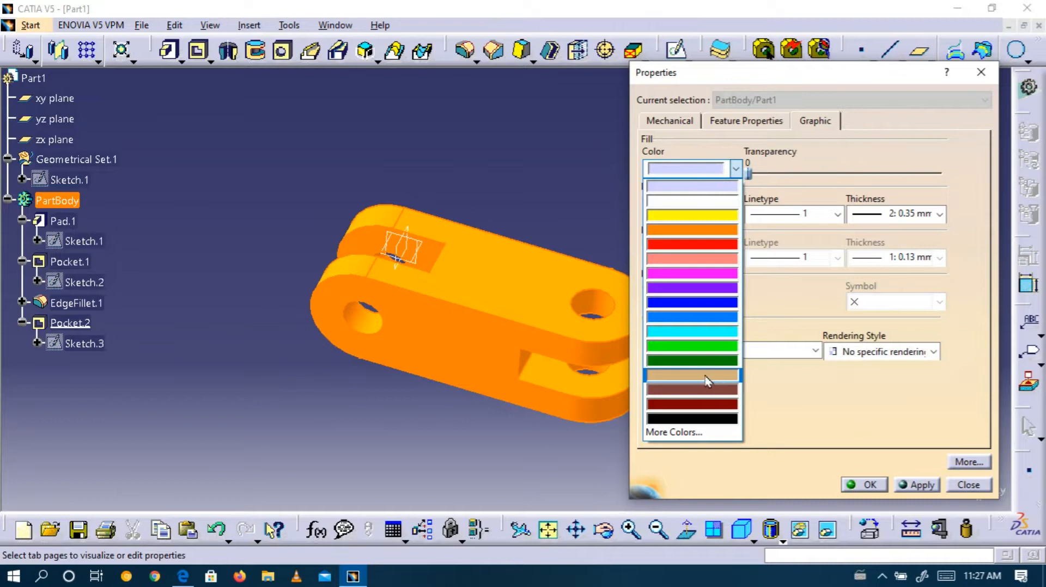
left_click(707, 380)
left_click(917, 484)
left_click(865, 484)
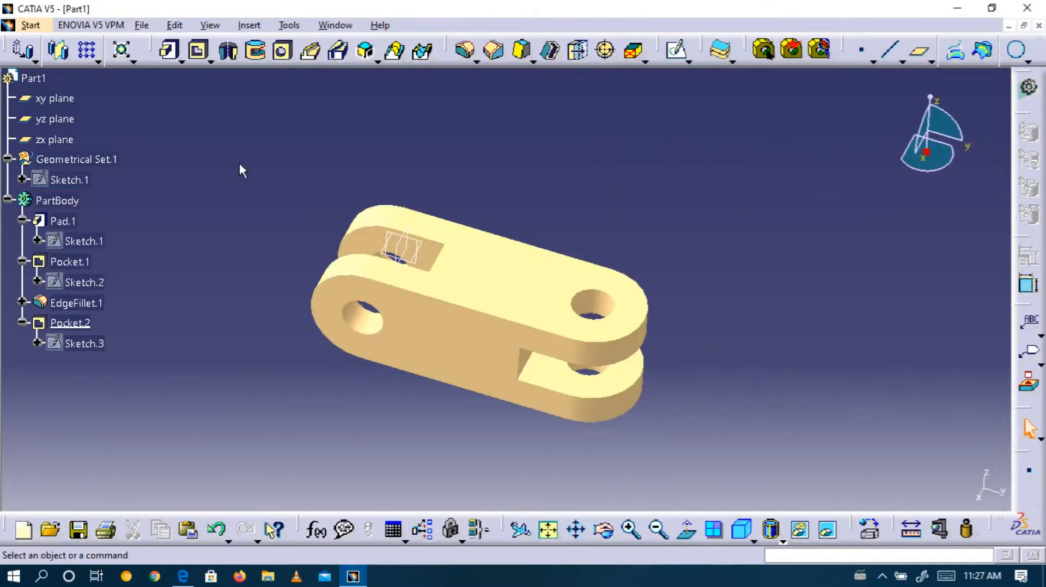
left_click(604, 530)
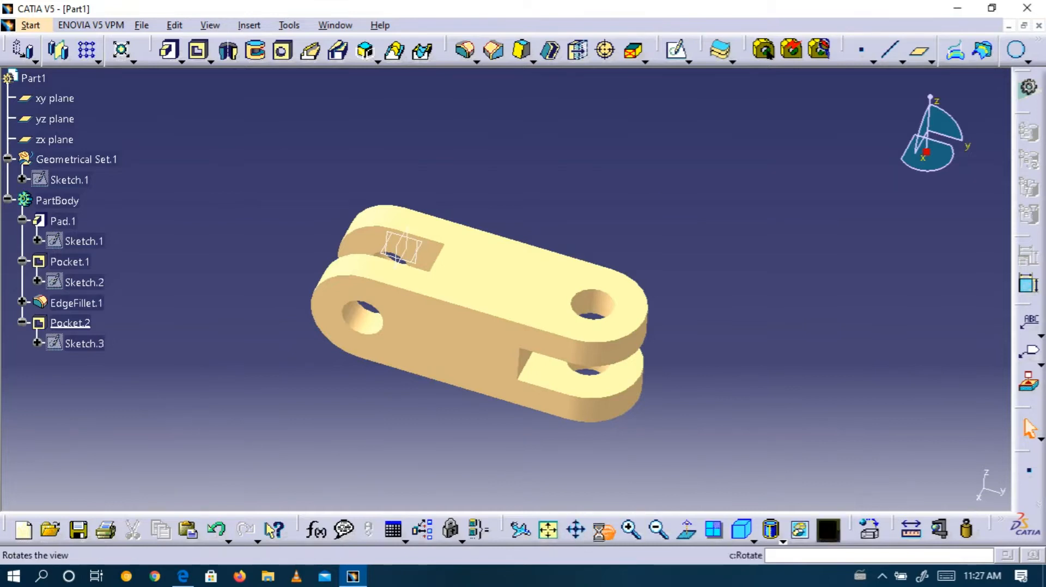
mouse_move(264, 330)
left_mouse_down()
mouse_move(349, 368)
mouse_move(589, 350)
mouse_move(280, 332)
left_mouse_up()
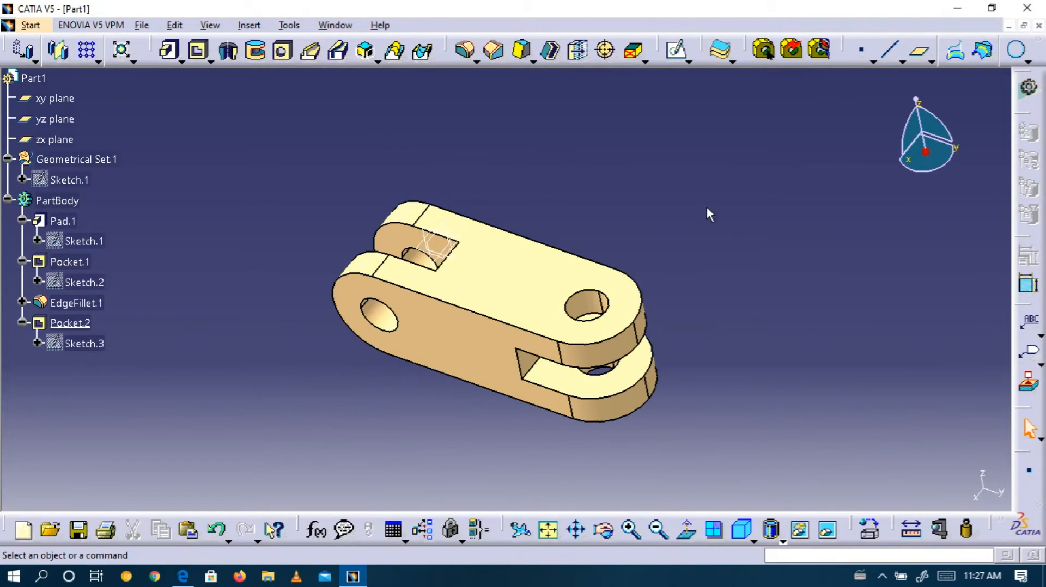